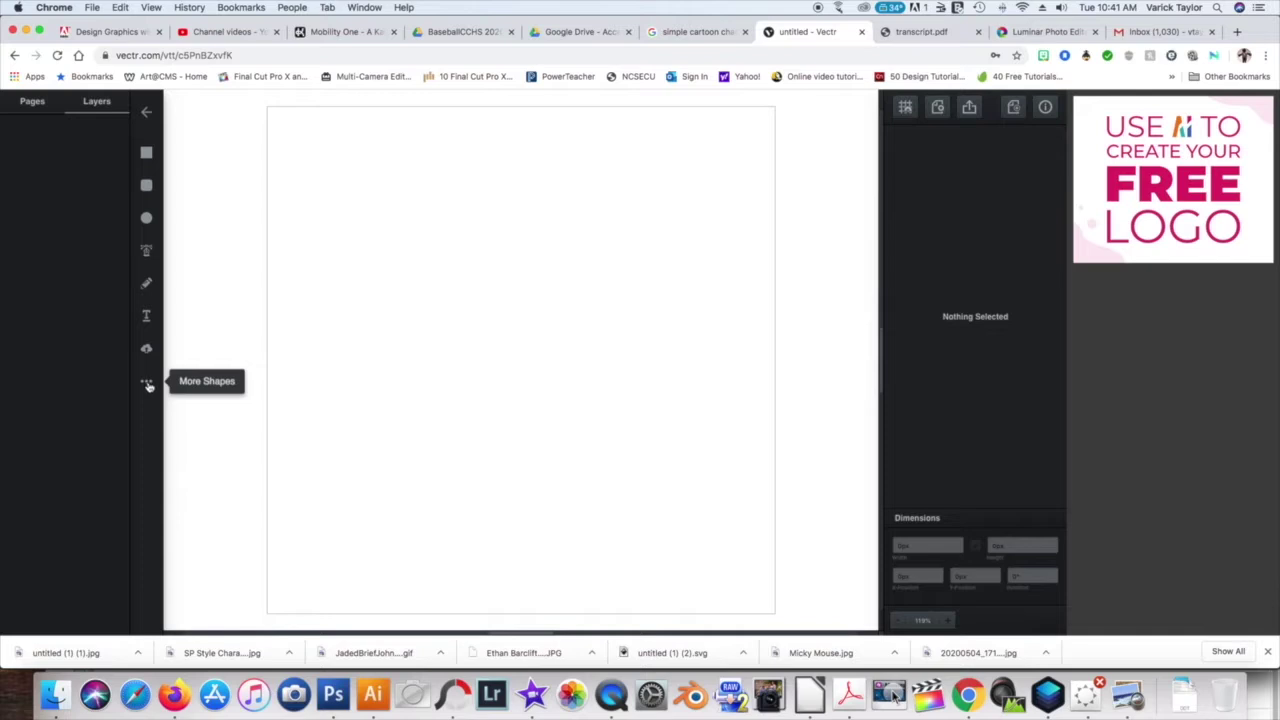
Draw a large triangle about 545 by 456 px in the middle of the page
{"action": "left_click", "coordinate": [147, 386]}
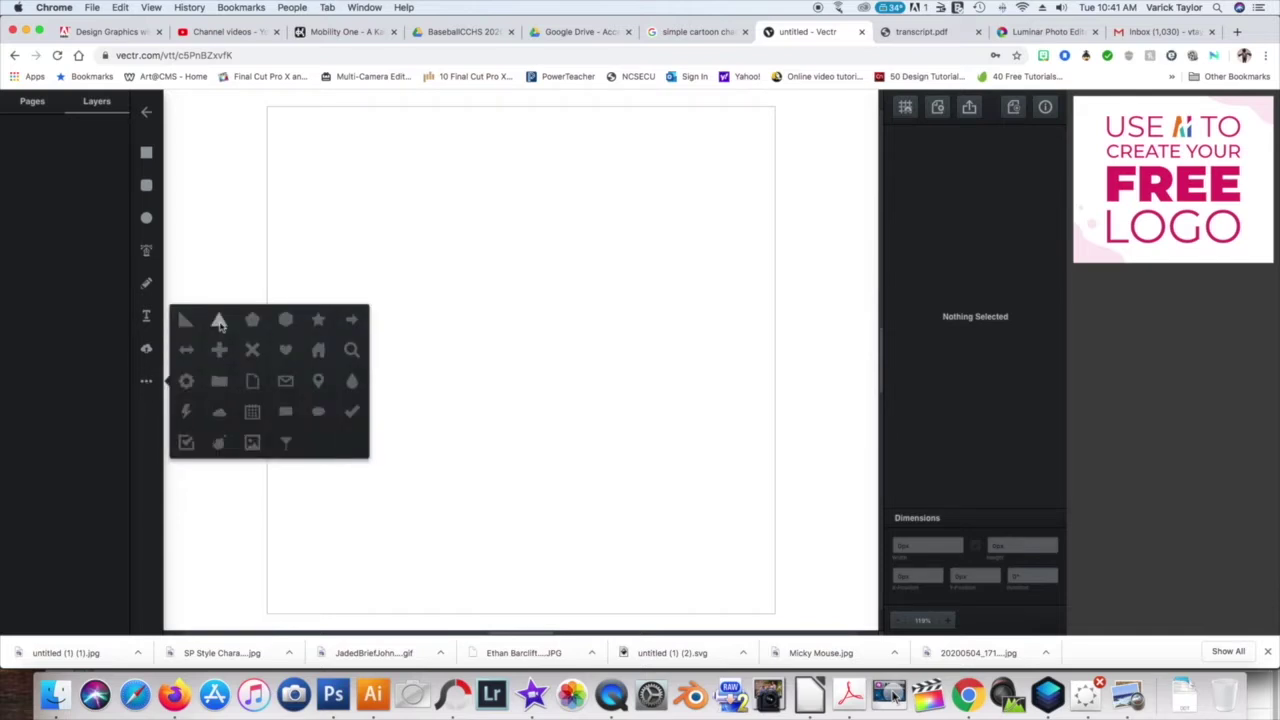
{"action": "left_click", "coordinate": [219, 321]}
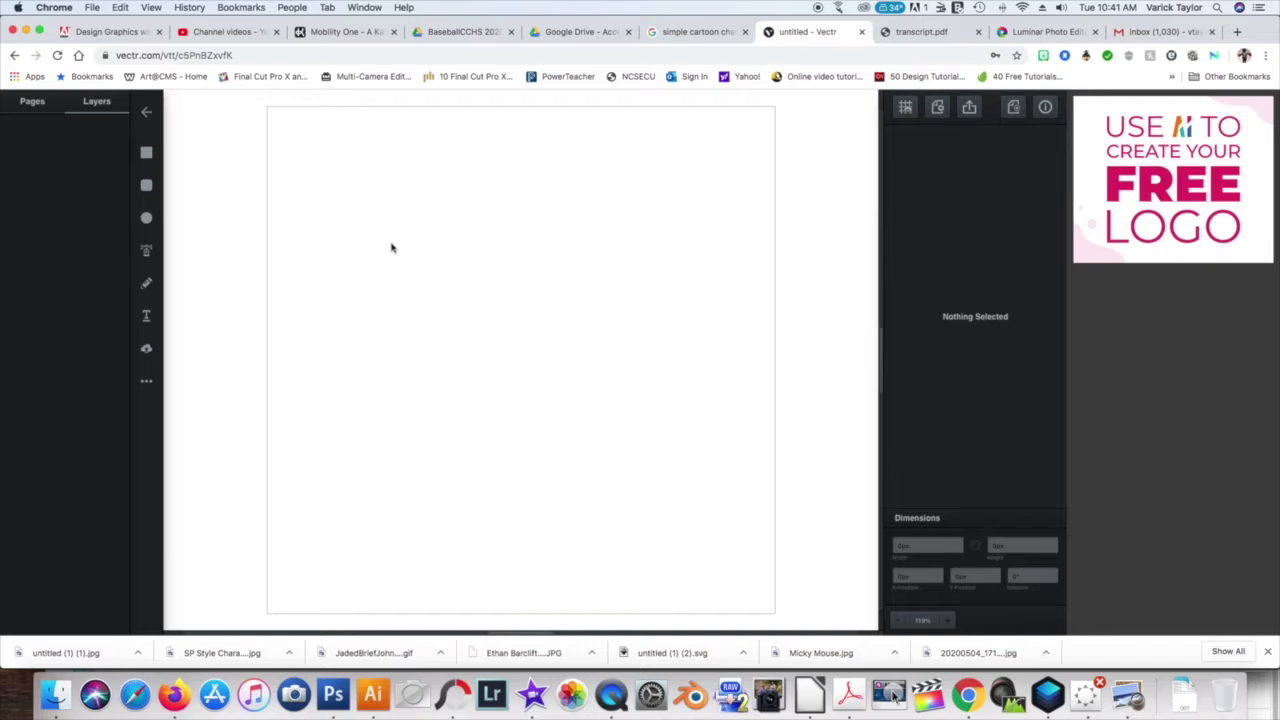
{"action": "left_click_drag", "start_coordinate": [347, 203], "coordinate": [766, 556]}
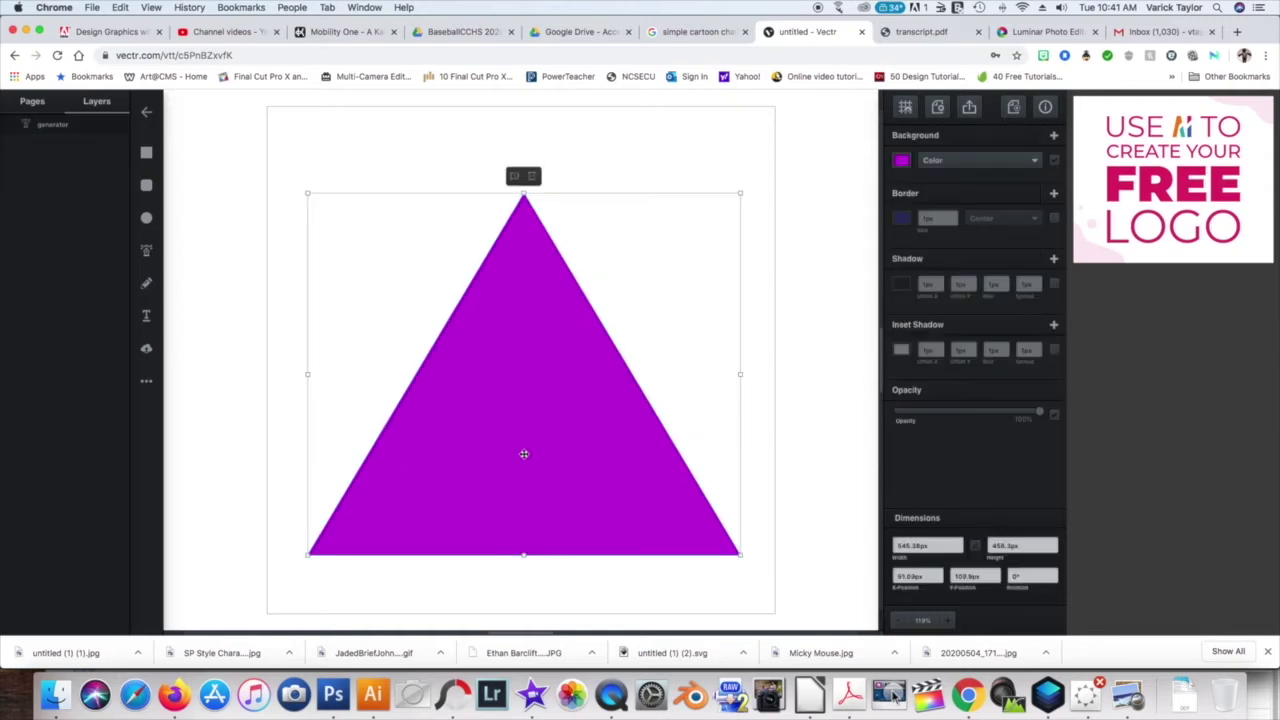
Change the triangle's background fill to a bright, fully saturated yellow
{"action": "left_click", "coordinate": [901, 161]}
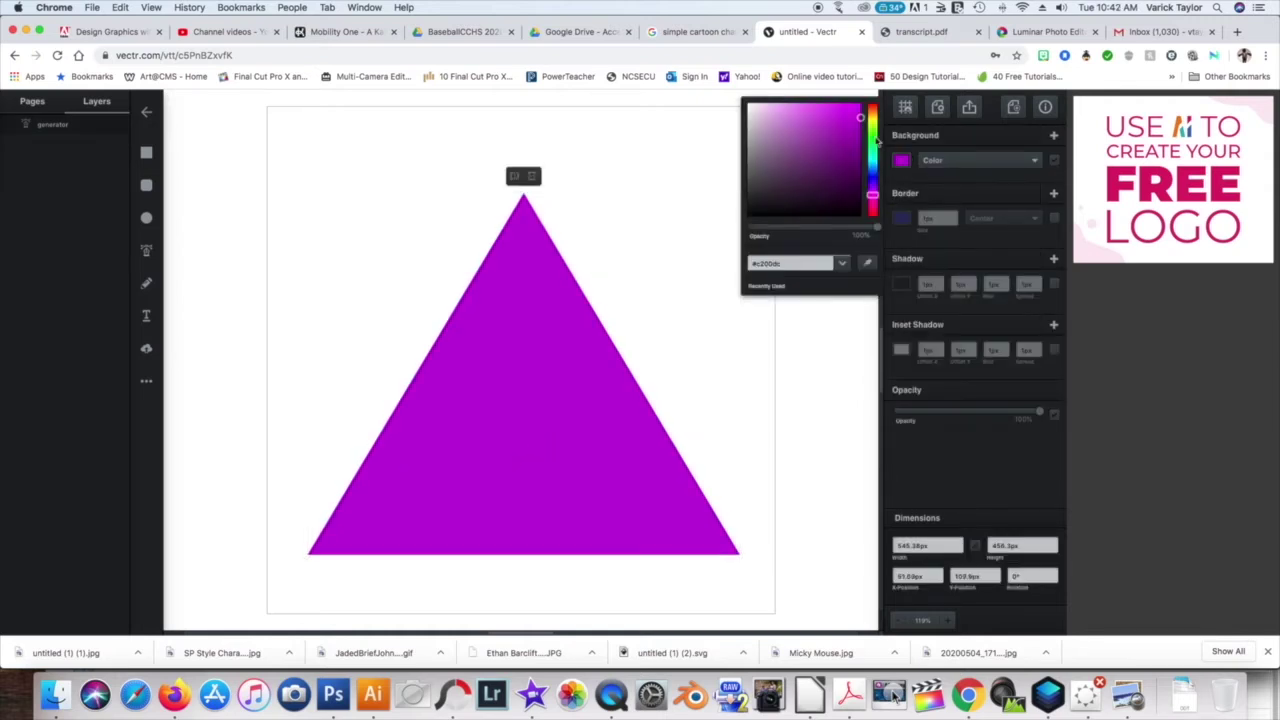
{"action": "left_click_drag", "start_coordinate": [872, 195], "coordinate": [868, 122]}
{"action": "left_click", "coordinate": [857, 108]}
{"action": "left_click_drag", "start_coordinate": [871, 117], "coordinate": [871, 109]}
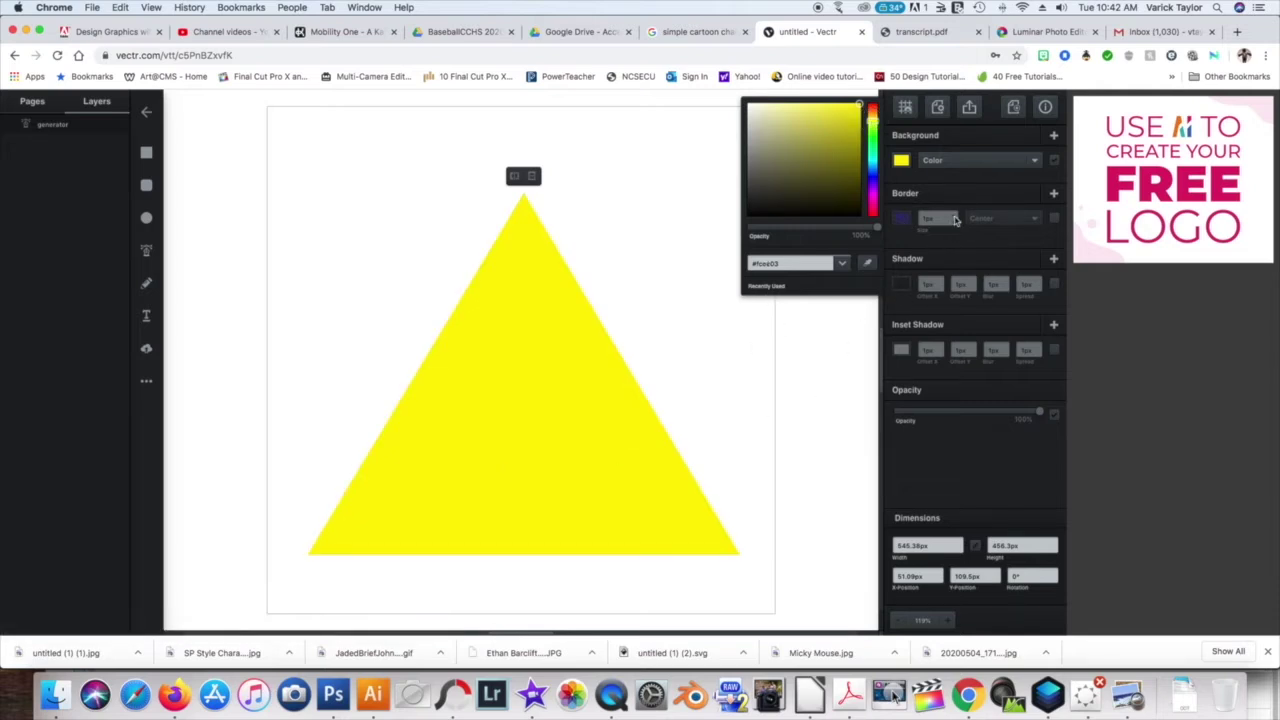
Give the triangle a 7 px centered border in black (#000000)
{"action": "left_click", "coordinate": [955, 219]}
{"action": "left_click", "coordinate": [955, 216]}
{"action": "left_click", "coordinate": [955, 216]}
{"action": "left_click", "coordinate": [955, 216]}
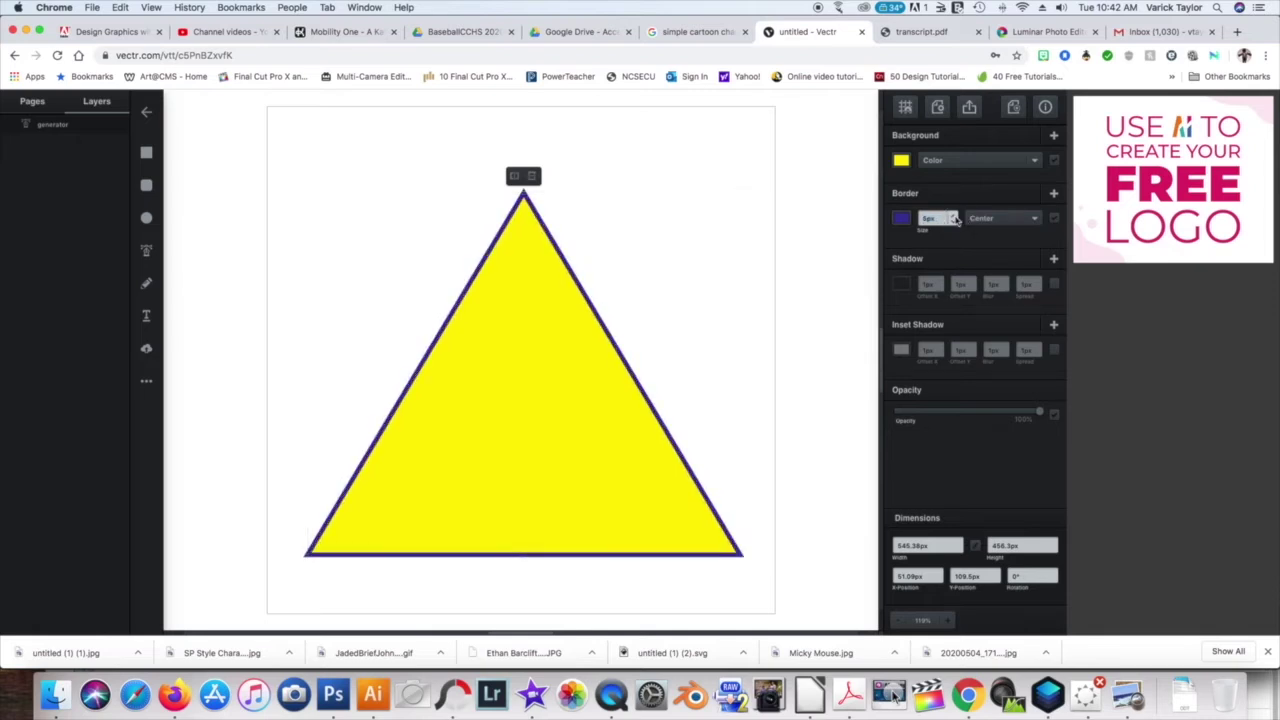
{"action": "left_click", "coordinate": [955, 217]}
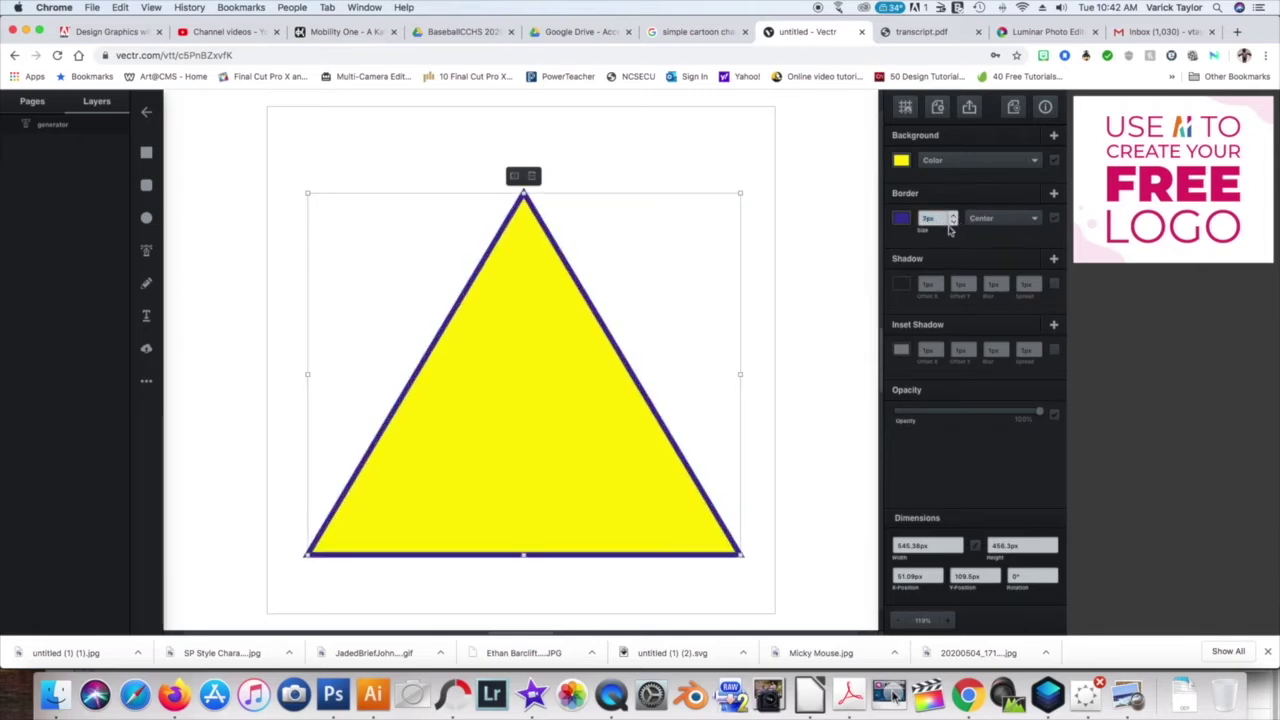
{"action": "left_click", "coordinate": [903, 220]}
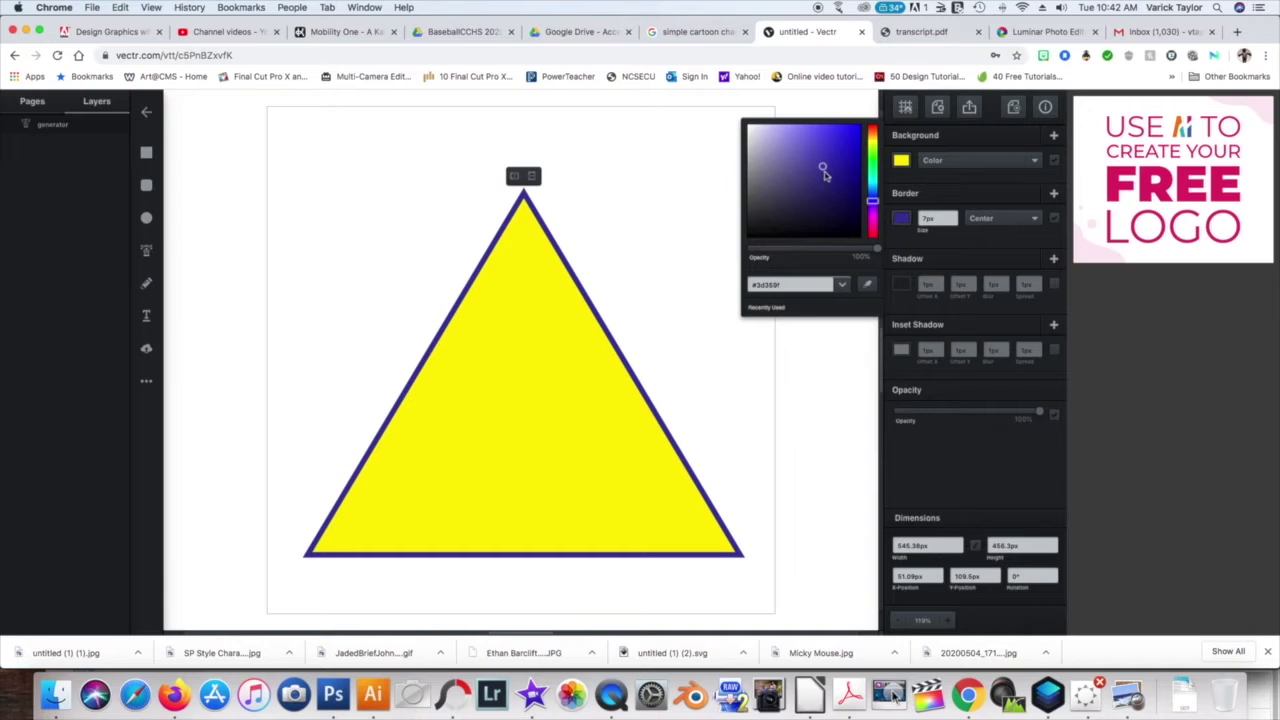
{"action": "left_click", "coordinate": [761, 239]}
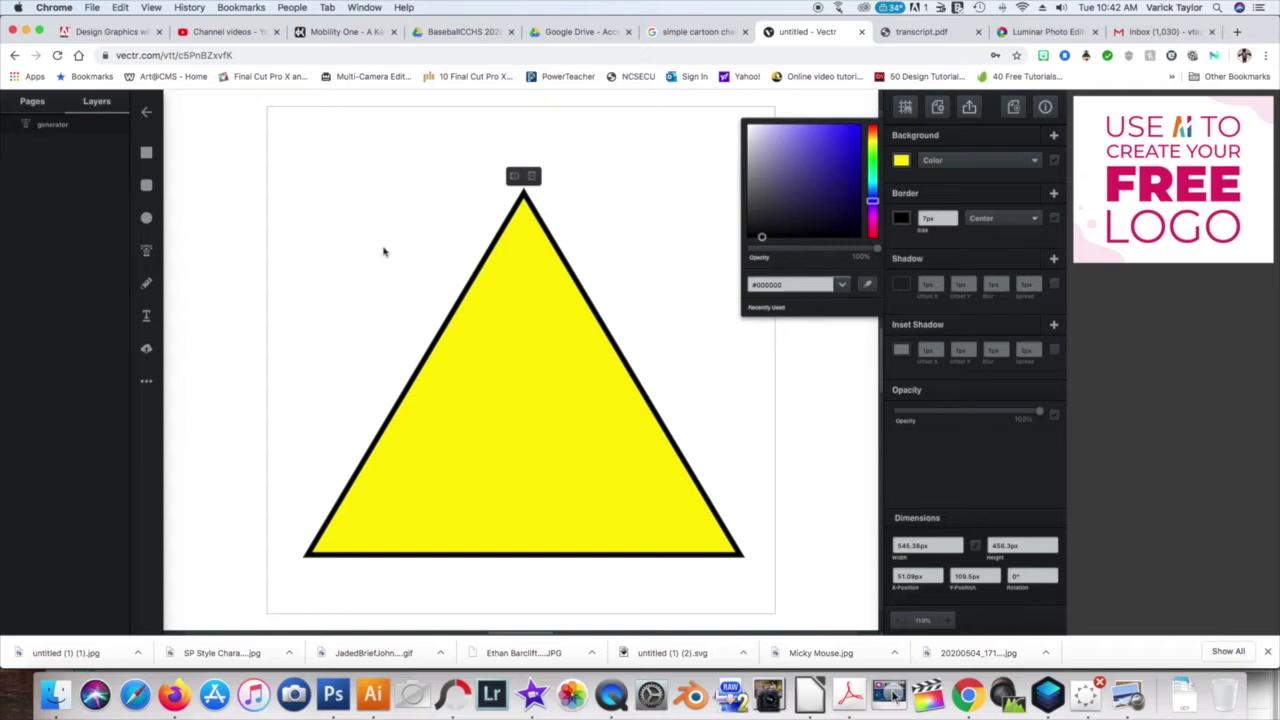
Edit the triangle's points and pull the midpoint of each of its three sides slightly outward
{"action": "left_click", "coordinate": [513, 402]}
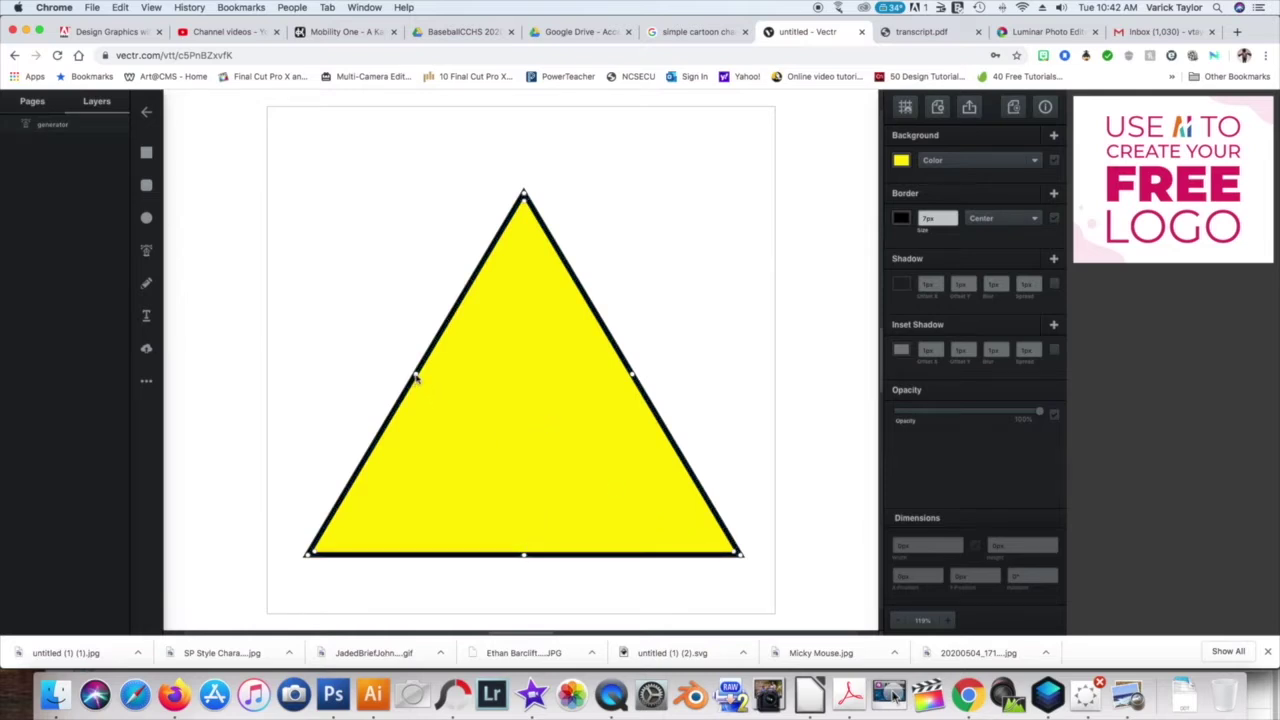
{"action": "left_click_drag", "start_coordinate": [416, 376], "coordinate": [408, 370]}
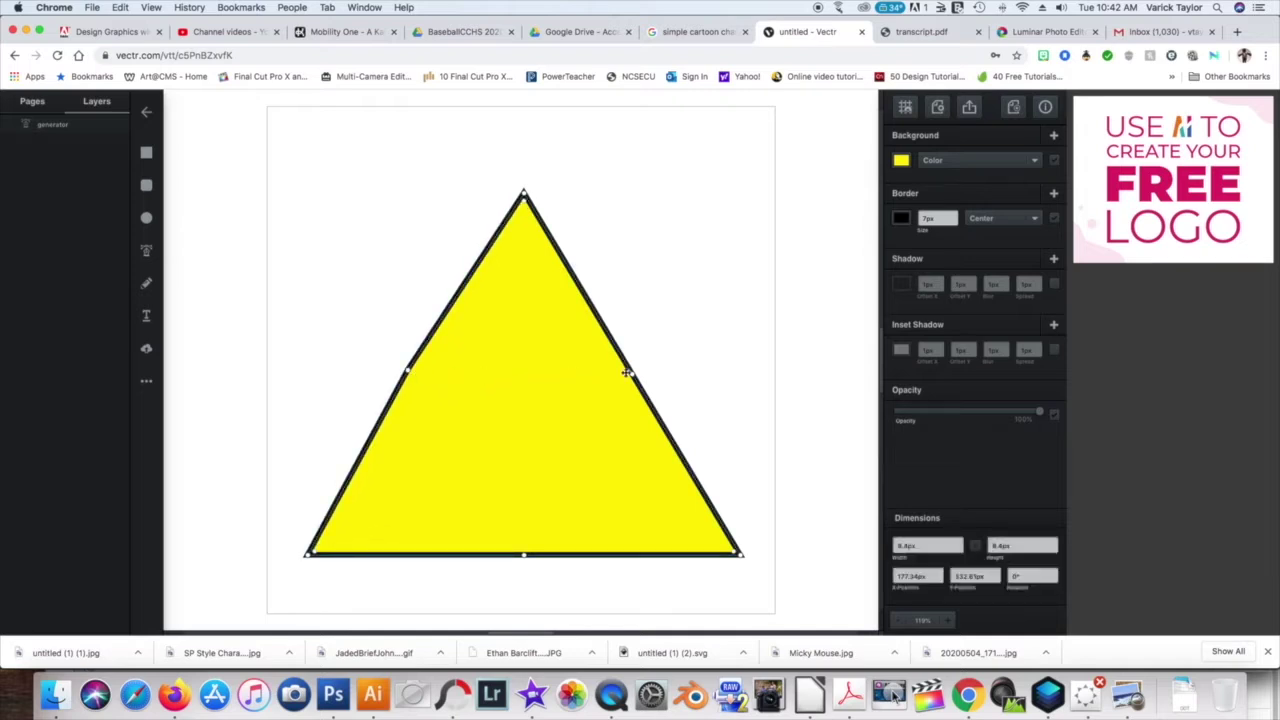
{"action": "left_click_drag", "start_coordinate": [633, 373], "coordinate": [639, 370]}
{"action": "left_click_drag", "start_coordinate": [523, 554], "coordinate": [523, 568]}
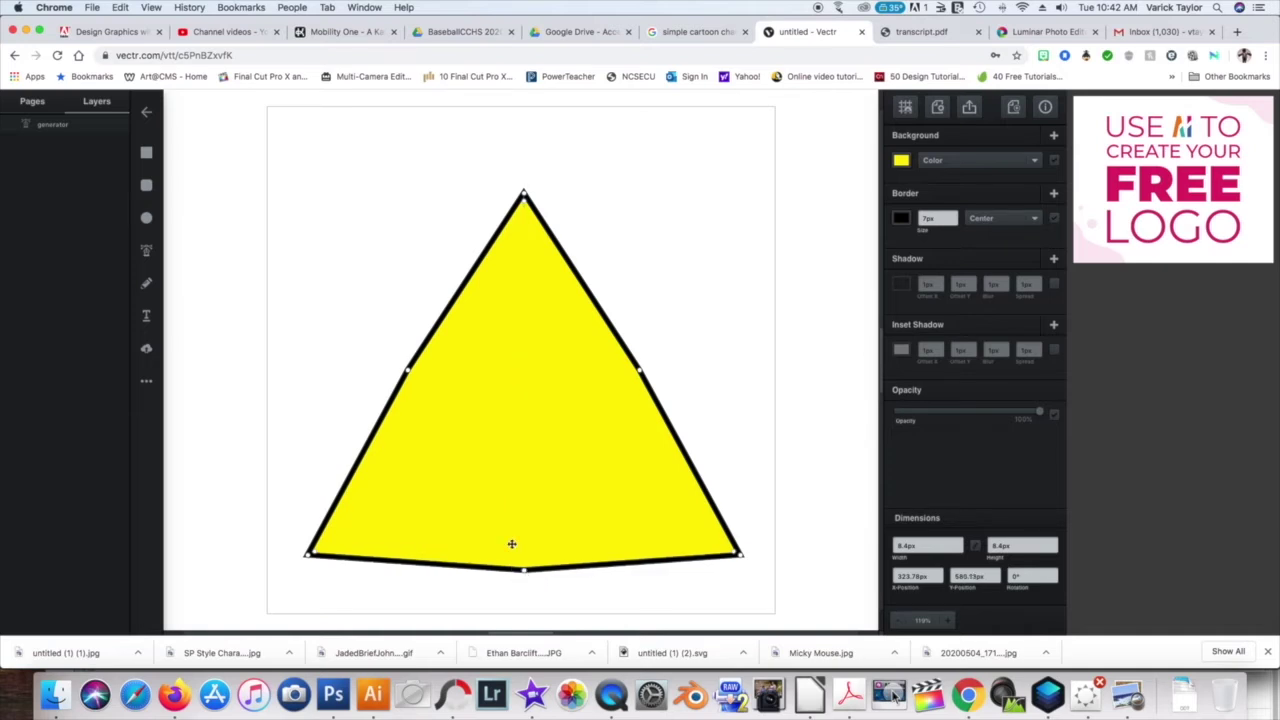
Convert the midpoints of the triangle's three sides into smooth curve points
{"action": "left_click", "coordinate": [408, 372]}
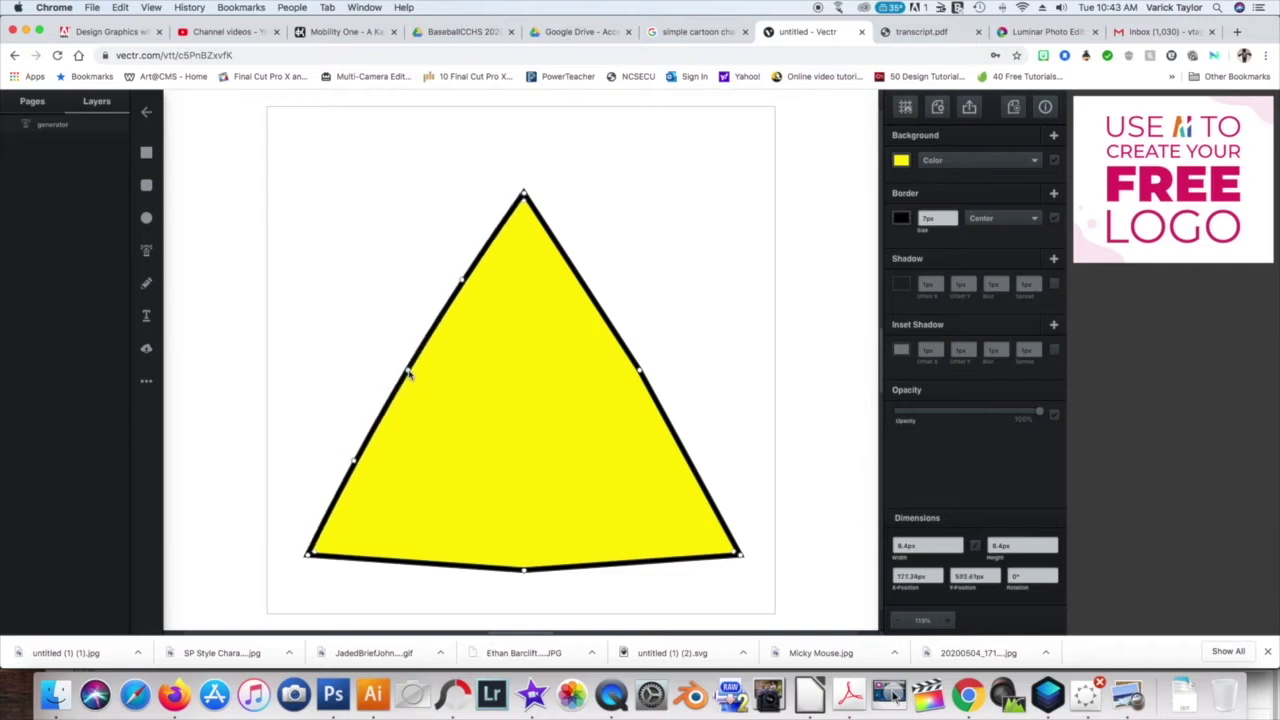
{"action": "left_click", "coordinate": [641, 373]}
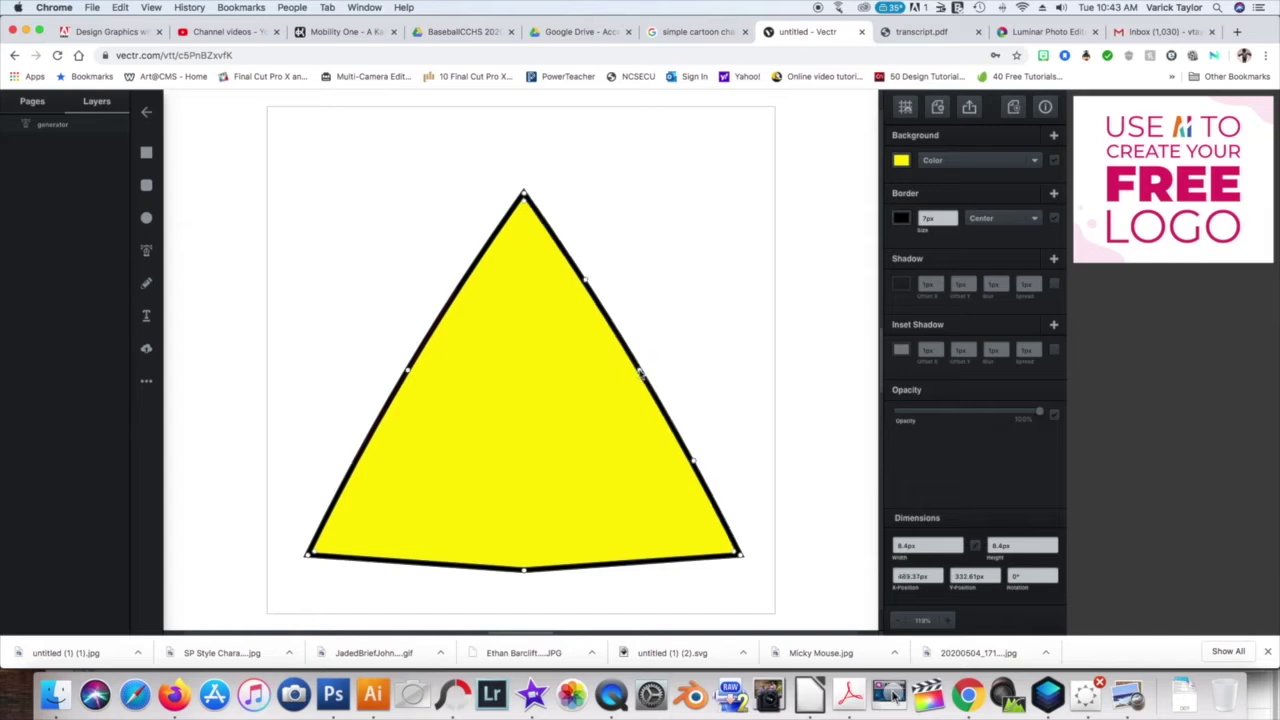
{"action": "double_click", "coordinate": [523, 572]}
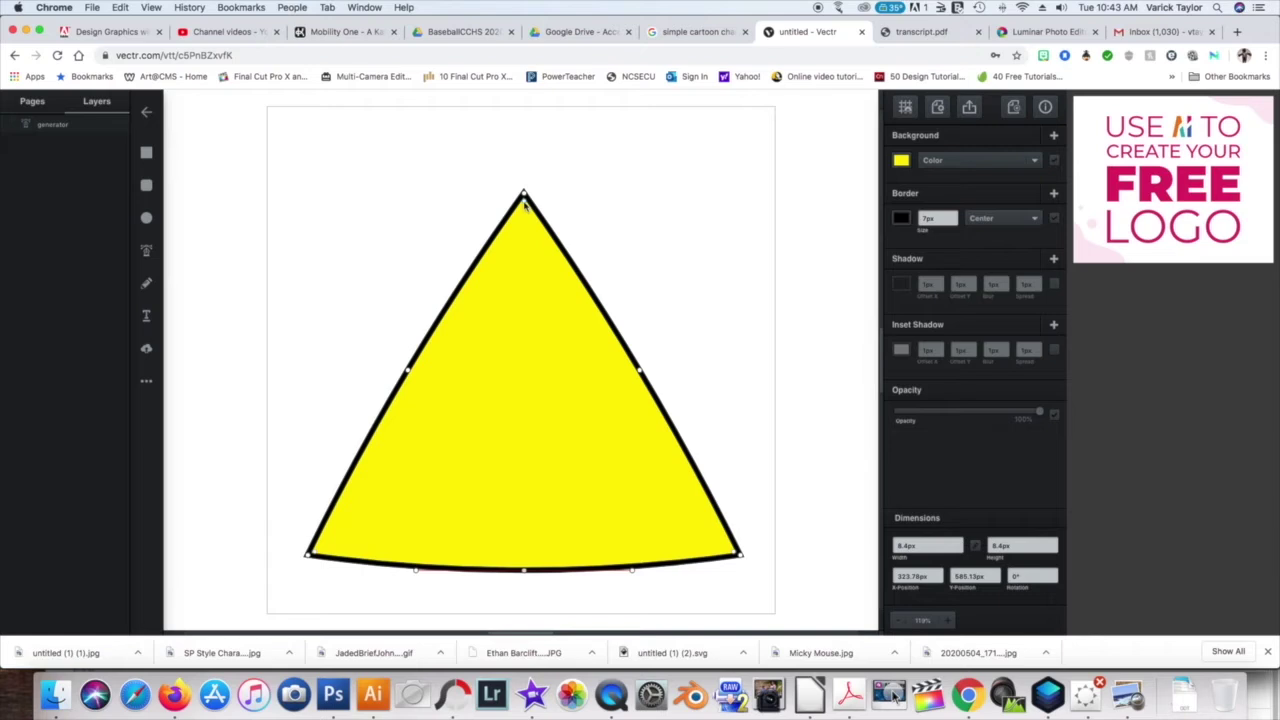
Round off the triangle's top corner and both bottom corners slightly
{"action": "left_click", "coordinate": [524, 200]}
{"action": "mouse_move", "coordinate": [317, 555]}
{"action": "left_mouse_down"}
{"action": "mouse_move", "coordinate": [330, 551]}
{"action": "mouse_move", "coordinate": [318, 554]}
{"action": "left_mouse_up"}
{"action": "mouse_move", "coordinate": [738, 554]}
{"action": "left_mouse_down"}
{"action": "mouse_move", "coordinate": [728, 547]}
{"action": "mouse_move", "coordinate": [738, 554]}
{"action": "left_mouse_up"}
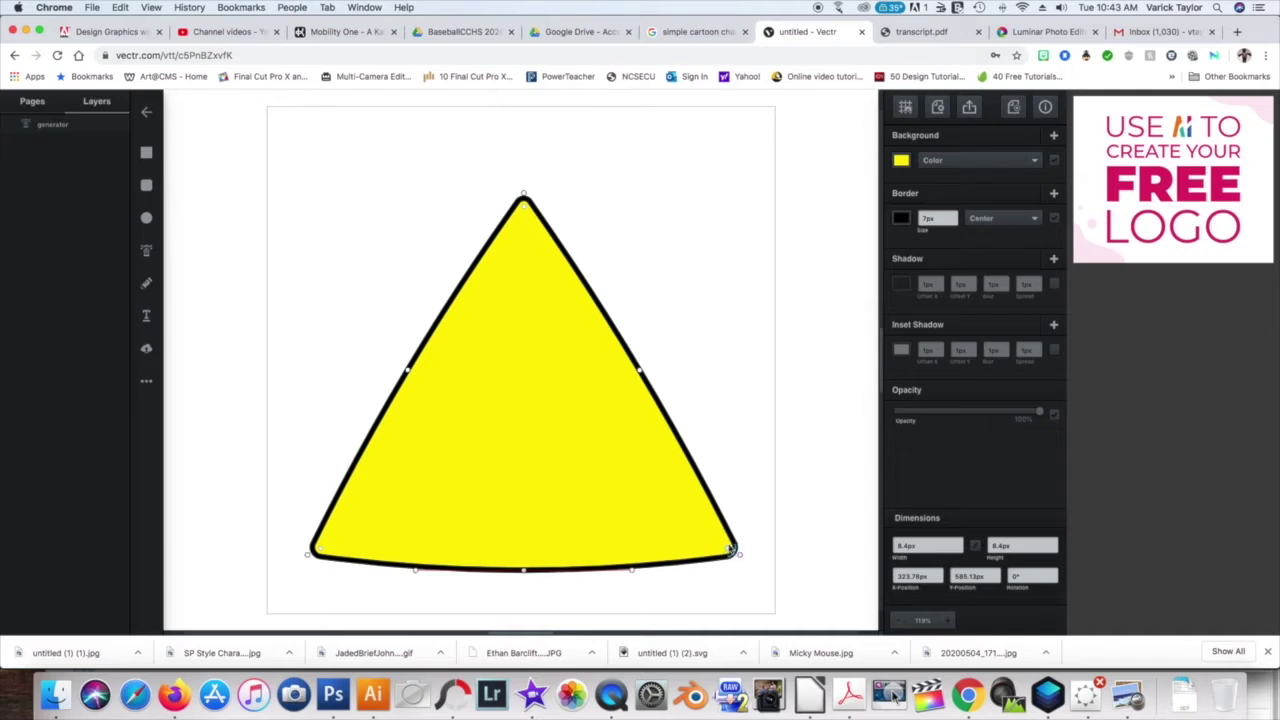
Bulge the triangle's left, right and bottom sides a little further outward, then finish editing its points
{"action": "left_click", "coordinate": [709, 304]}
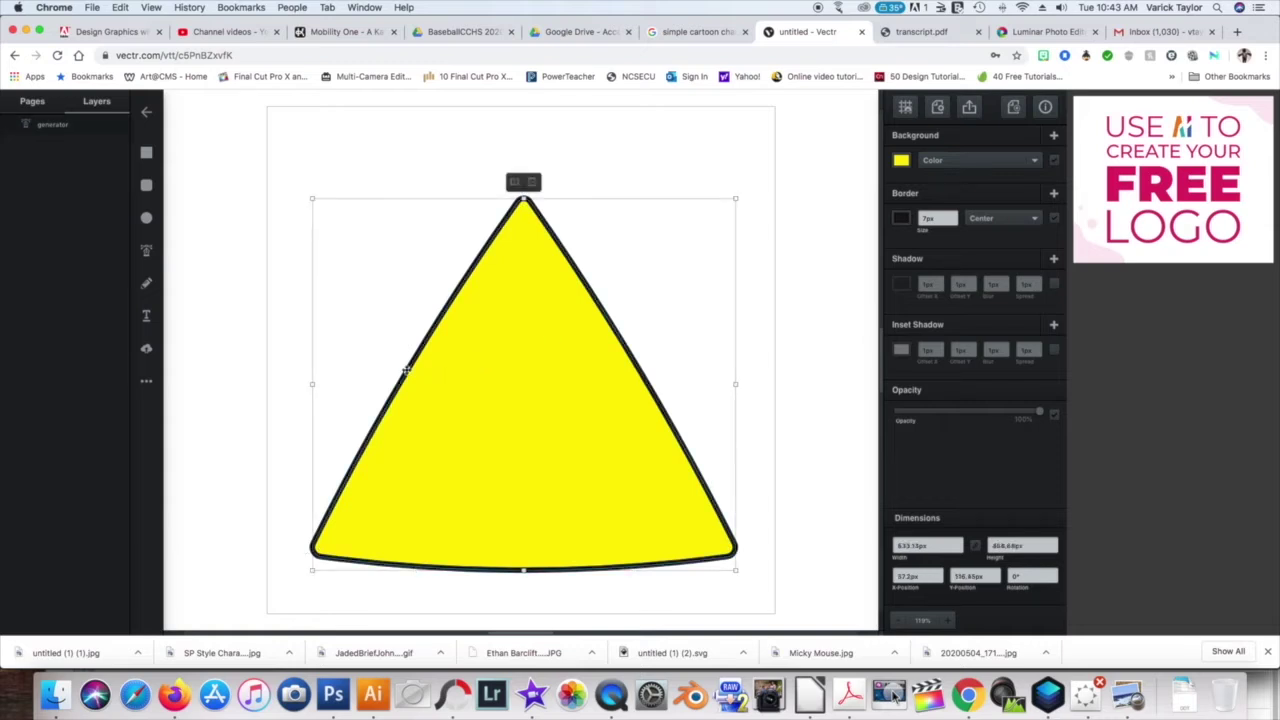
{"action": "double_click", "coordinate": [520, 371]}
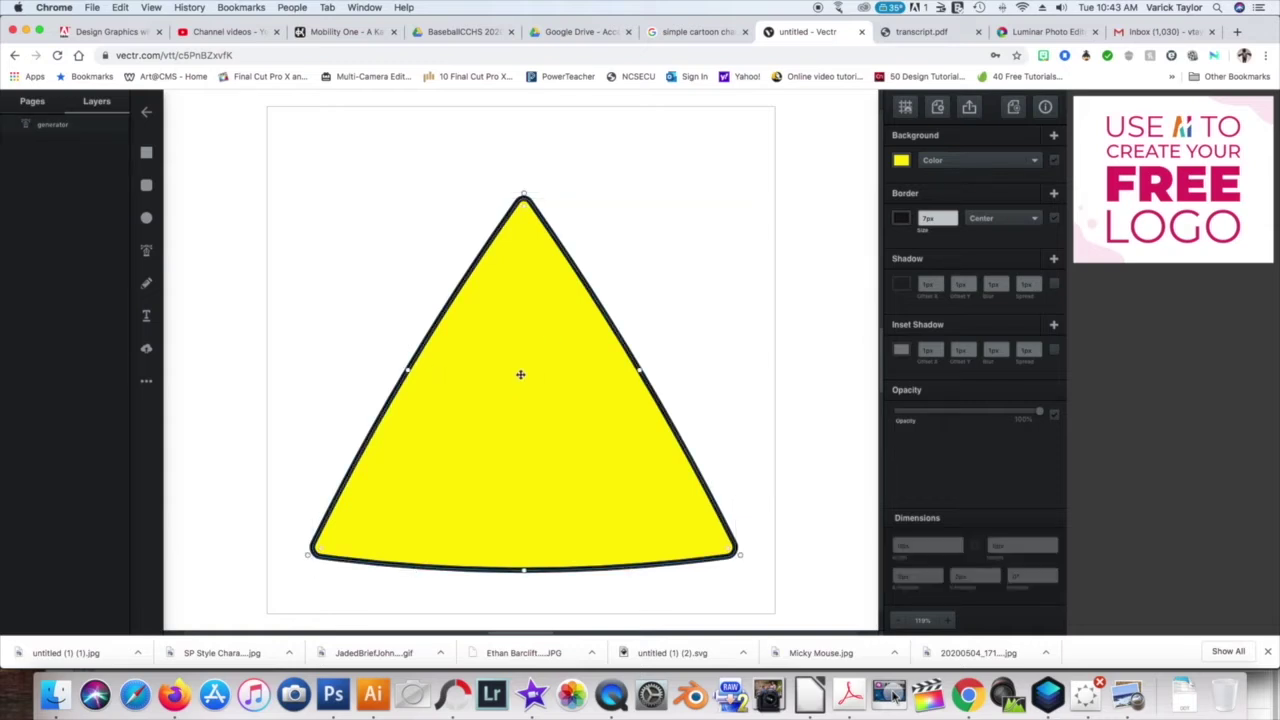
{"action": "left_click", "coordinate": [408, 372]}
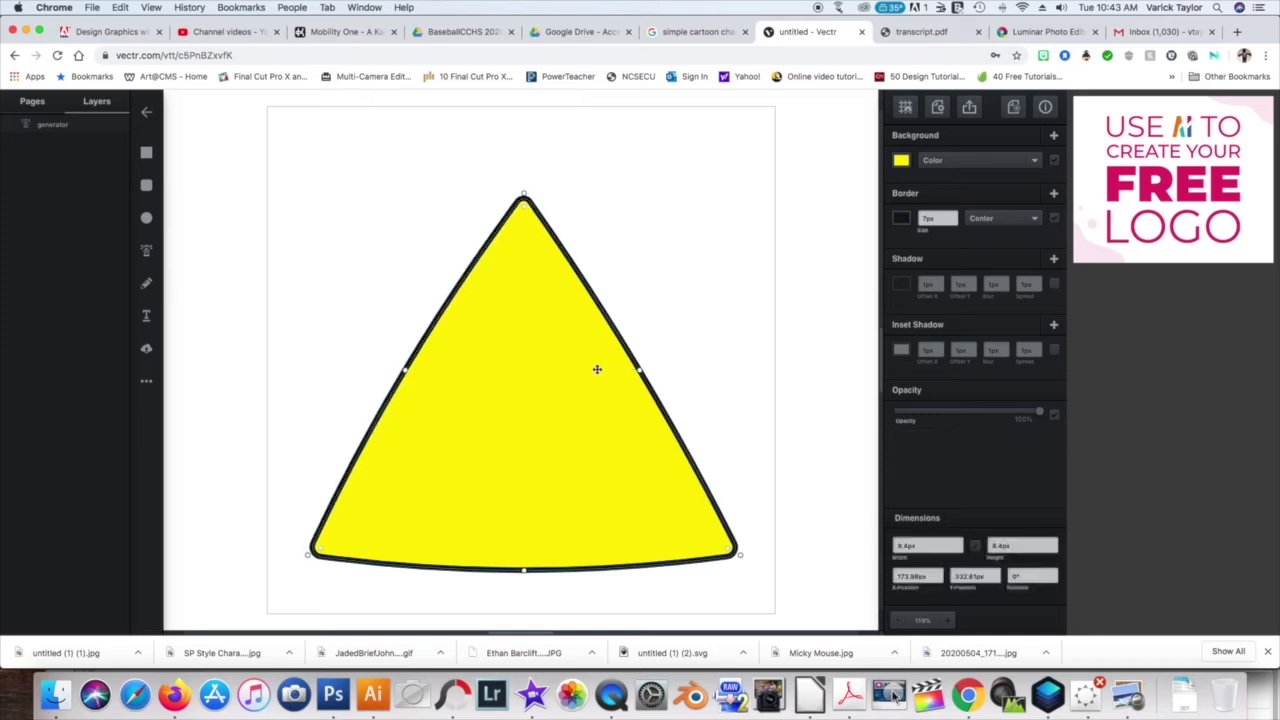
{"action": "left_click_drag", "start_coordinate": [641, 374], "coordinate": [646, 368]}
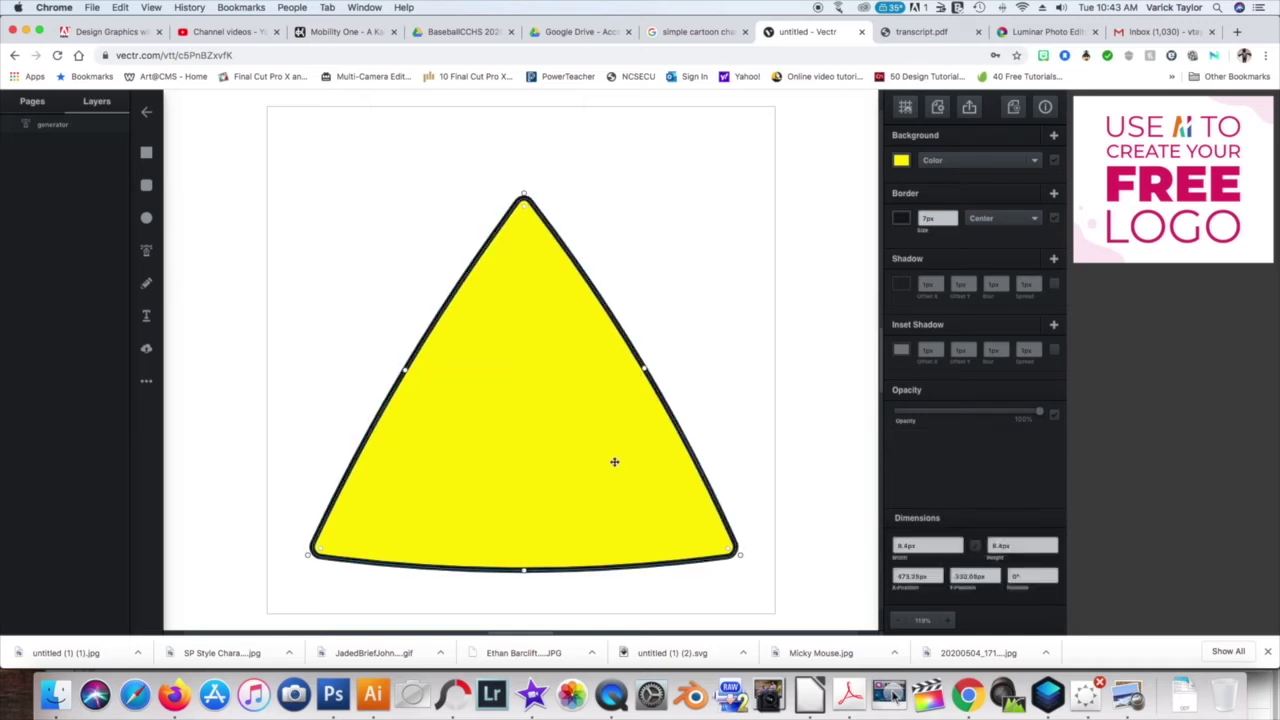
{"action": "left_click_drag", "start_coordinate": [523, 570], "coordinate": [523, 576]}
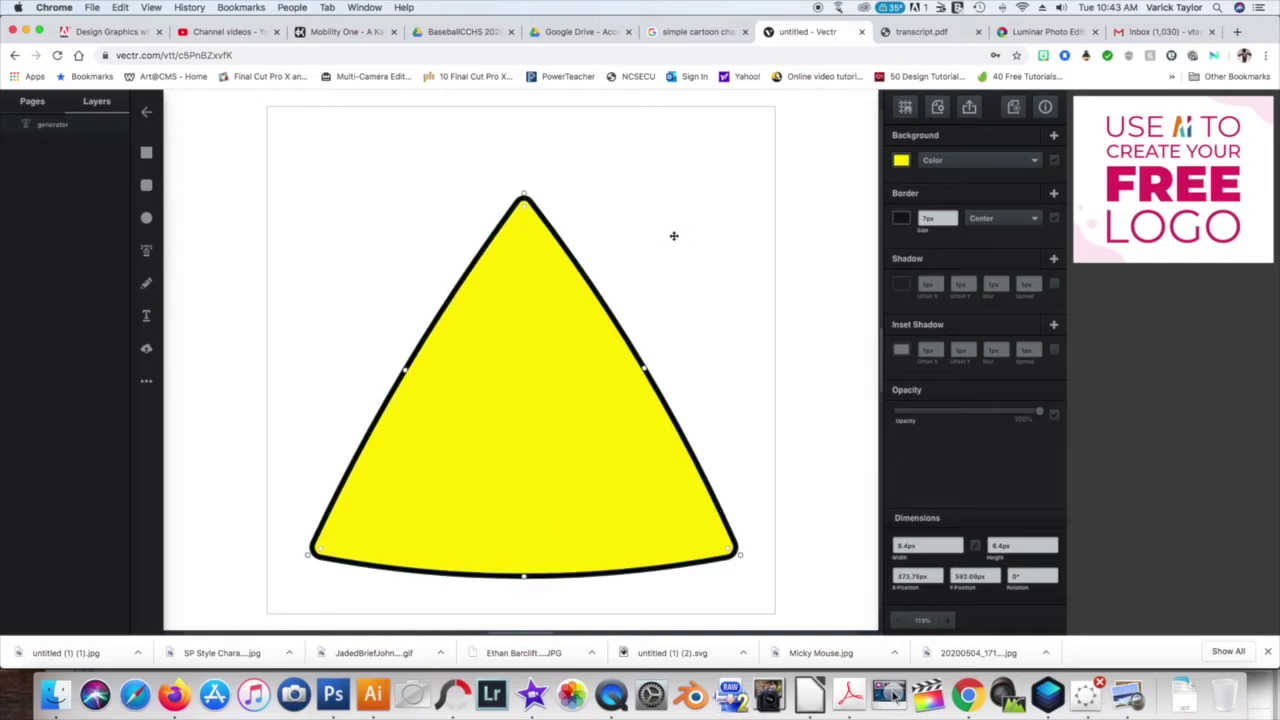
{"action": "key", "text": "Escape"}
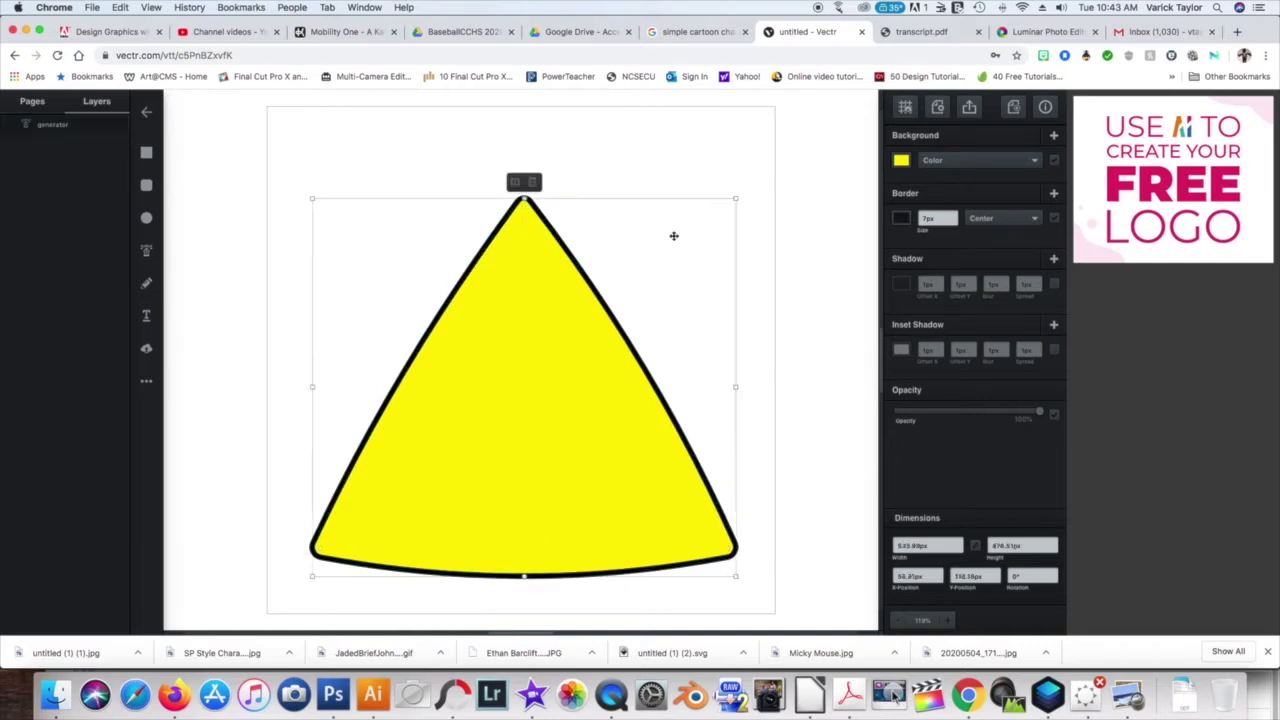
Draw an off-white ellipse for an eye in the lower middle of the triangle, sized to about 98 by 71 px
{"action": "left_click", "coordinate": [146, 218]}
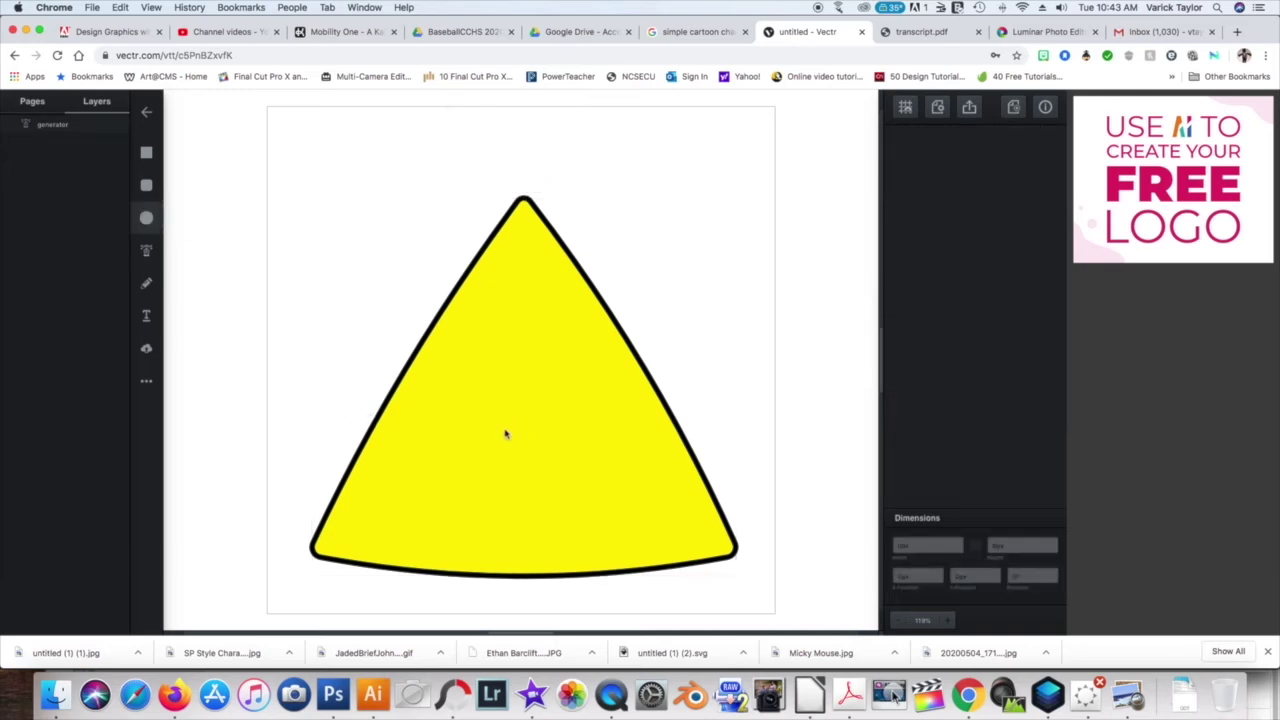
{"action": "left_click_drag", "start_coordinate": [506, 429], "coordinate": [571, 474]}
{"action": "left_click", "coordinate": [899, 159]}
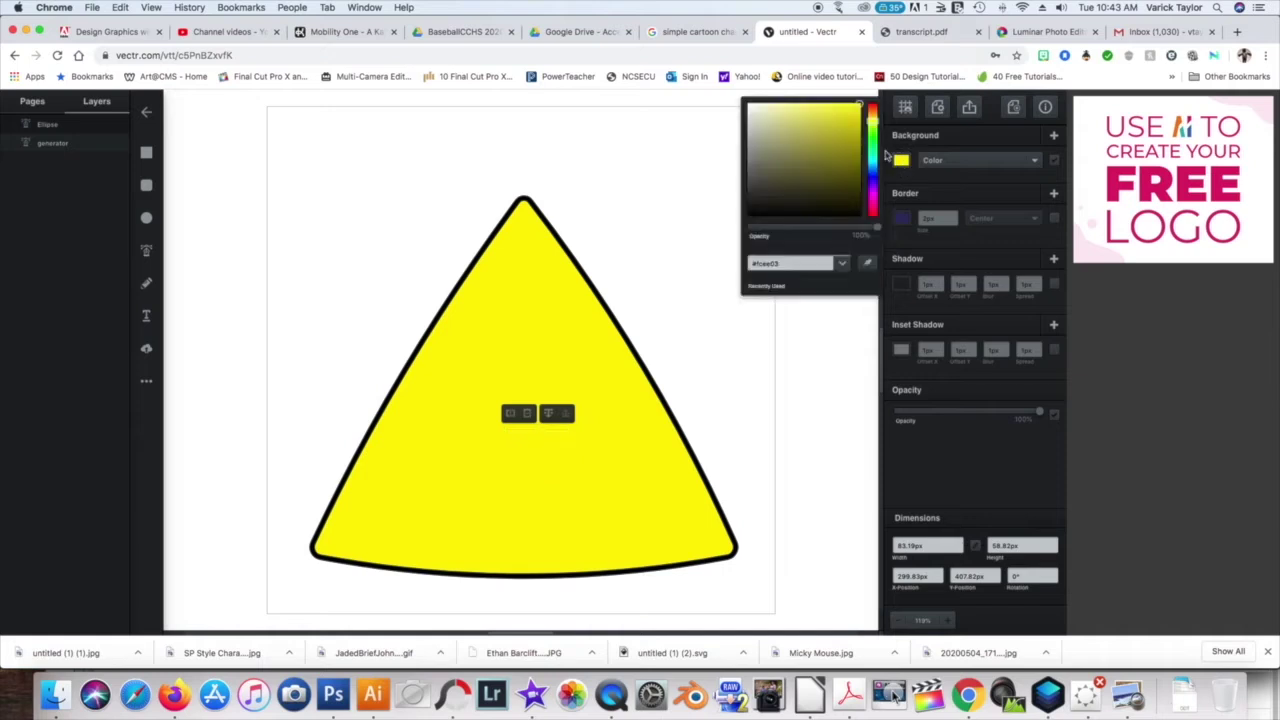
{"action": "left_click", "coordinate": [752, 108]}
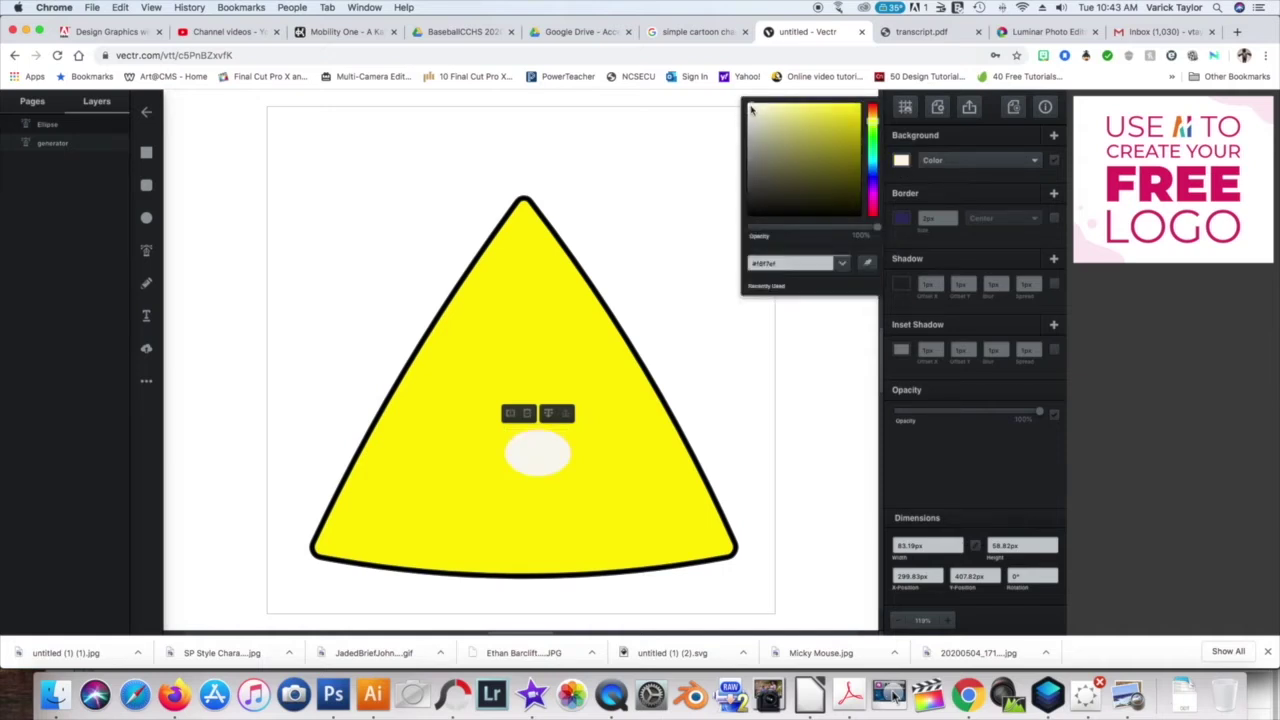
{"action": "left_click", "coordinate": [530, 455]}
{"action": "left_click_drag", "start_coordinate": [571, 477], "coordinate": [543, 446]}
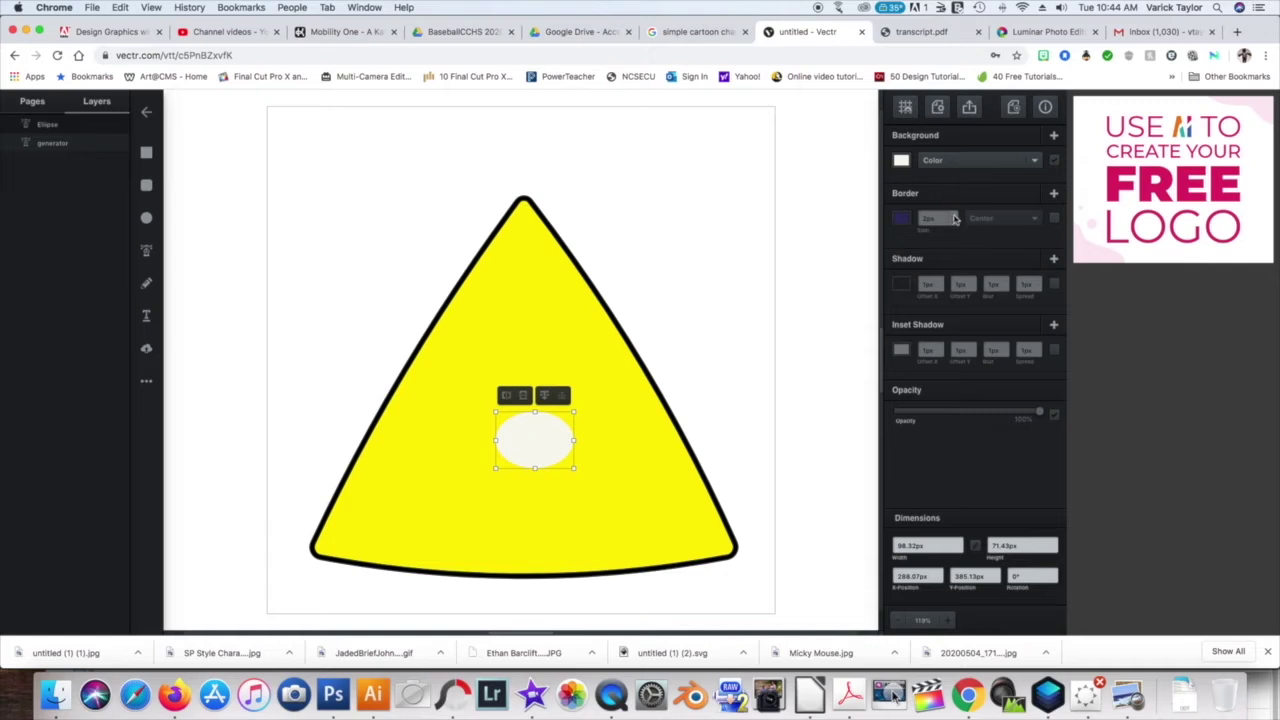
Give the eye ellipse a 4 px black (#000000) border
{"action": "left_click", "coordinate": [955, 218]}
{"action": "left_click", "coordinate": [901, 222]}
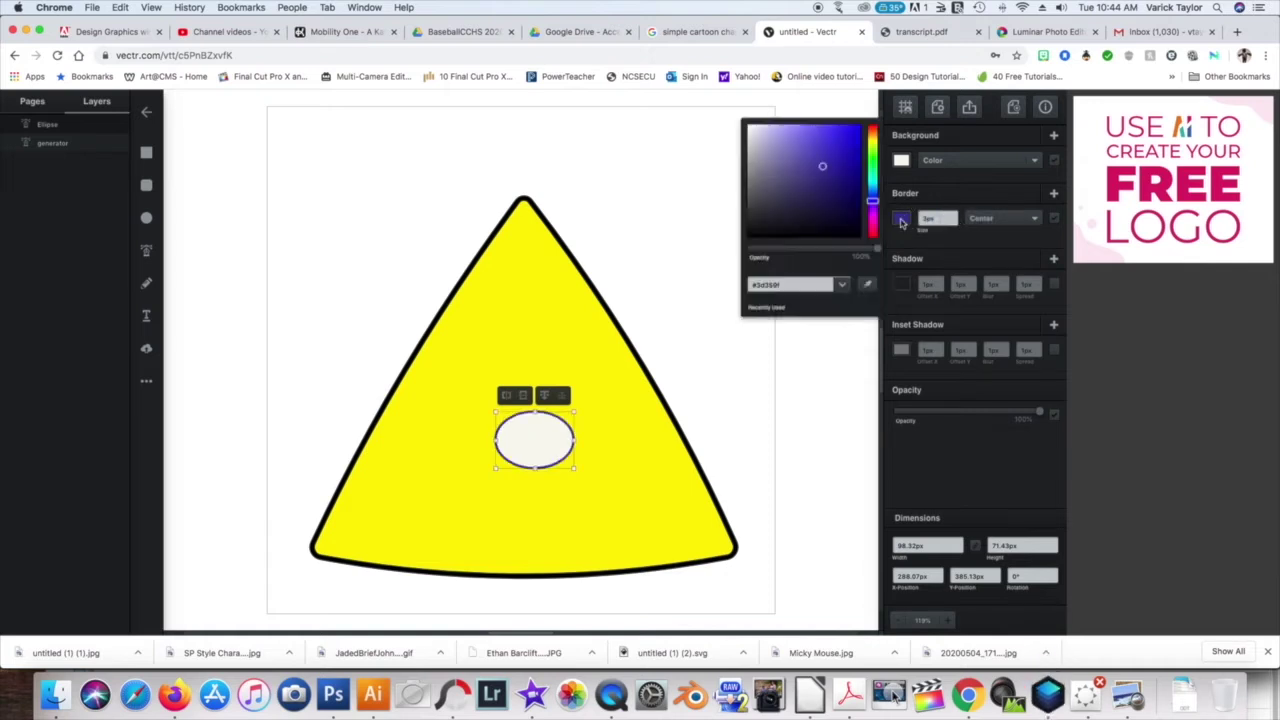
{"action": "left_click", "coordinate": [802, 240]}
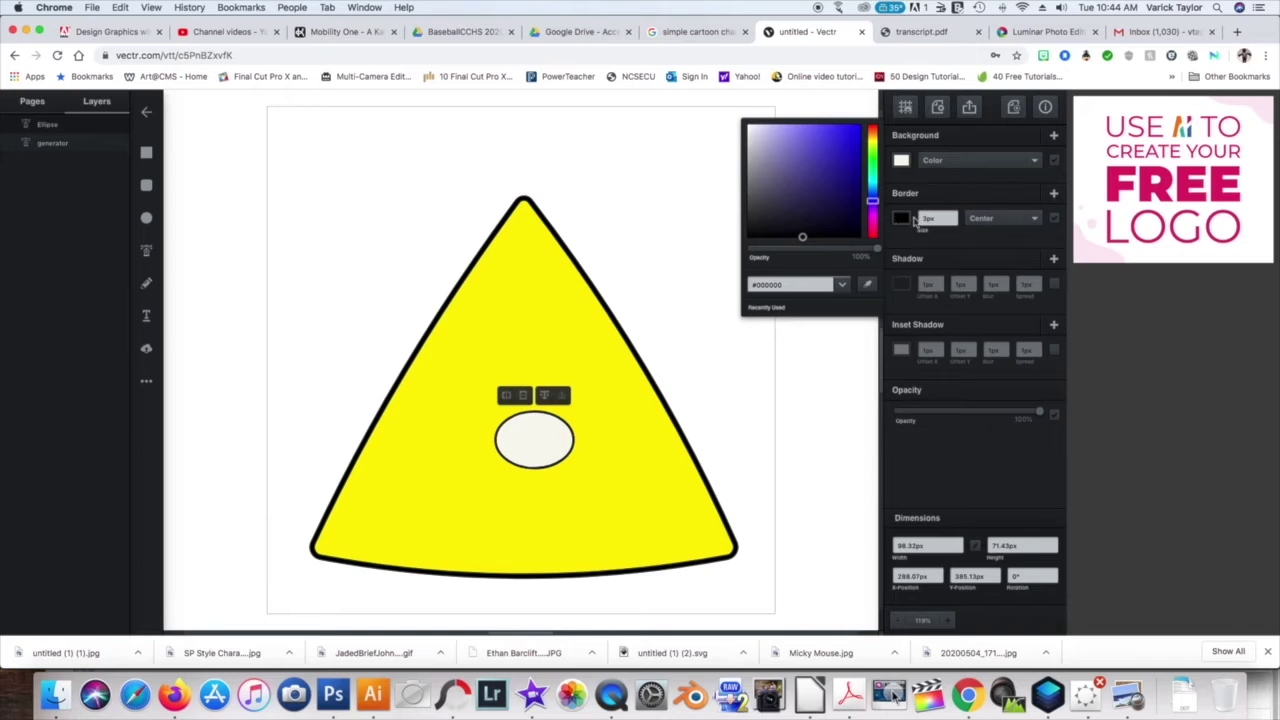
{"action": "left_click", "coordinate": [955, 218]}
{"action": "type", "text": "4"}
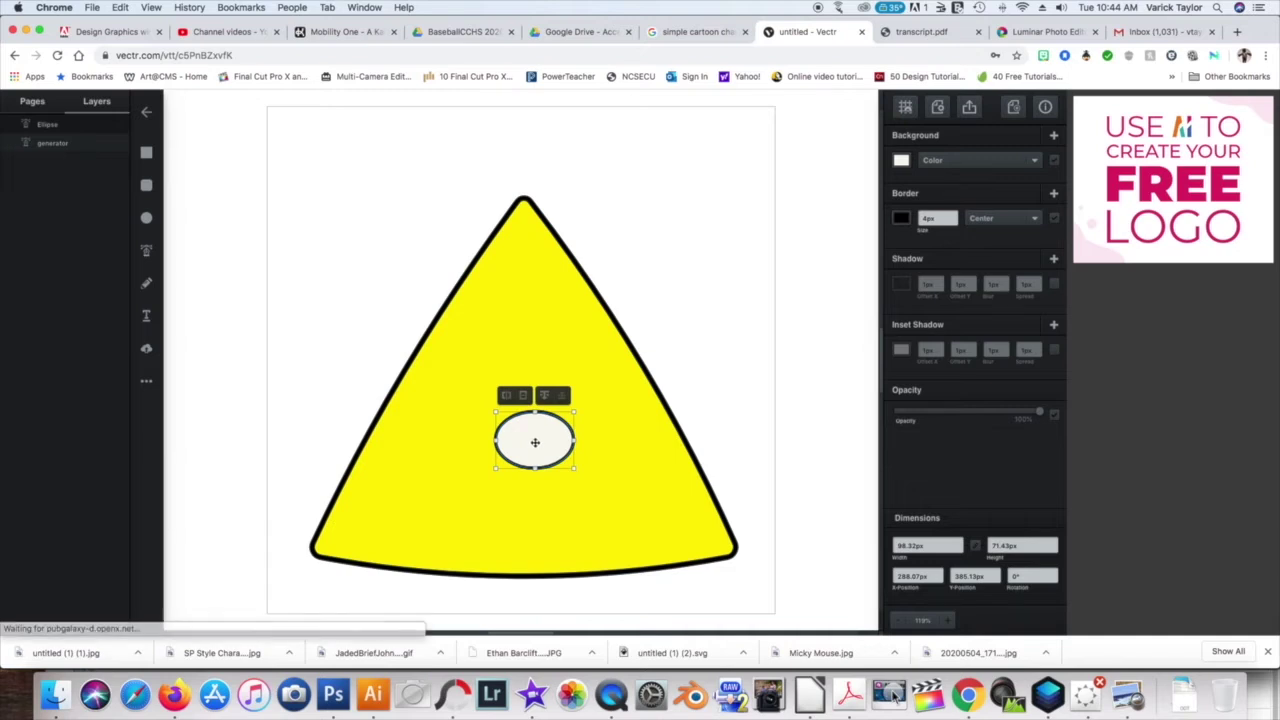
Shift the eye slightly left, duplicate it, and place the copy to its right, sized about 92 by 66 px
{"action": "left_click_drag", "start_coordinate": [537, 443], "coordinate": [528, 441]}
{"action": "right_click", "coordinate": [528, 441]}
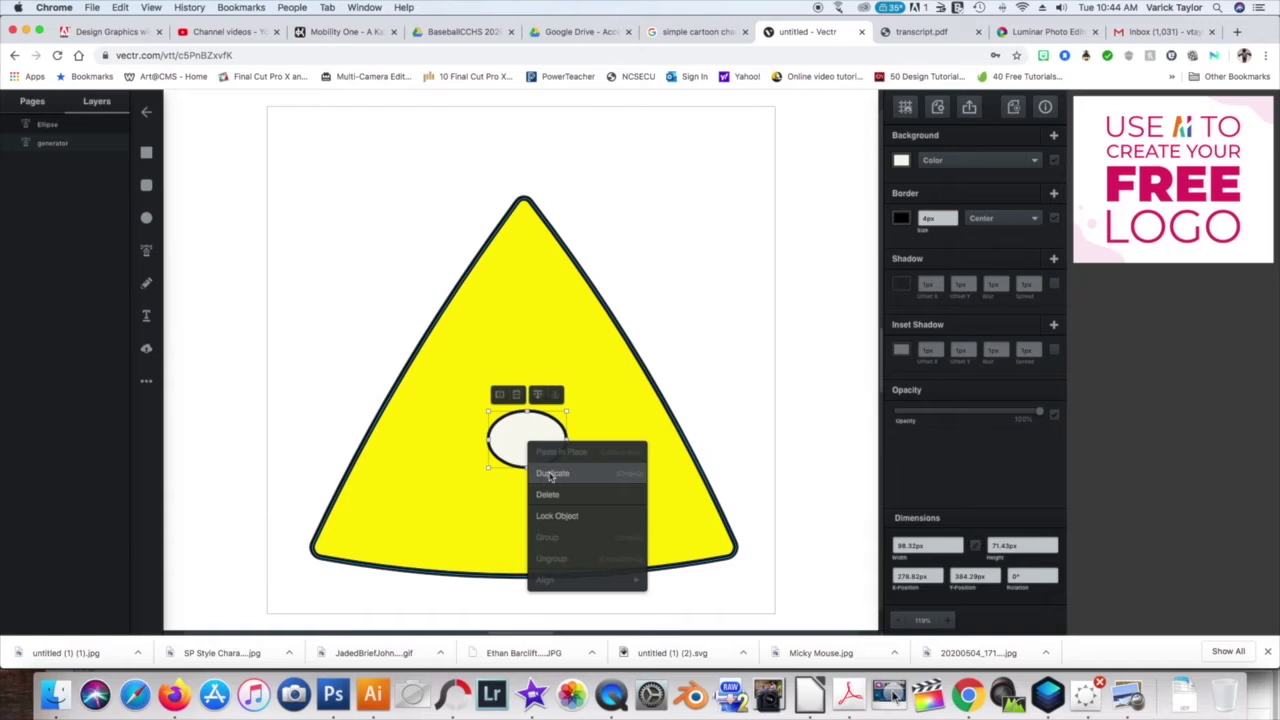
{"action": "left_click", "coordinate": [550, 475]}
{"action": "left_click_drag", "start_coordinate": [531, 449], "coordinate": [614, 443]}
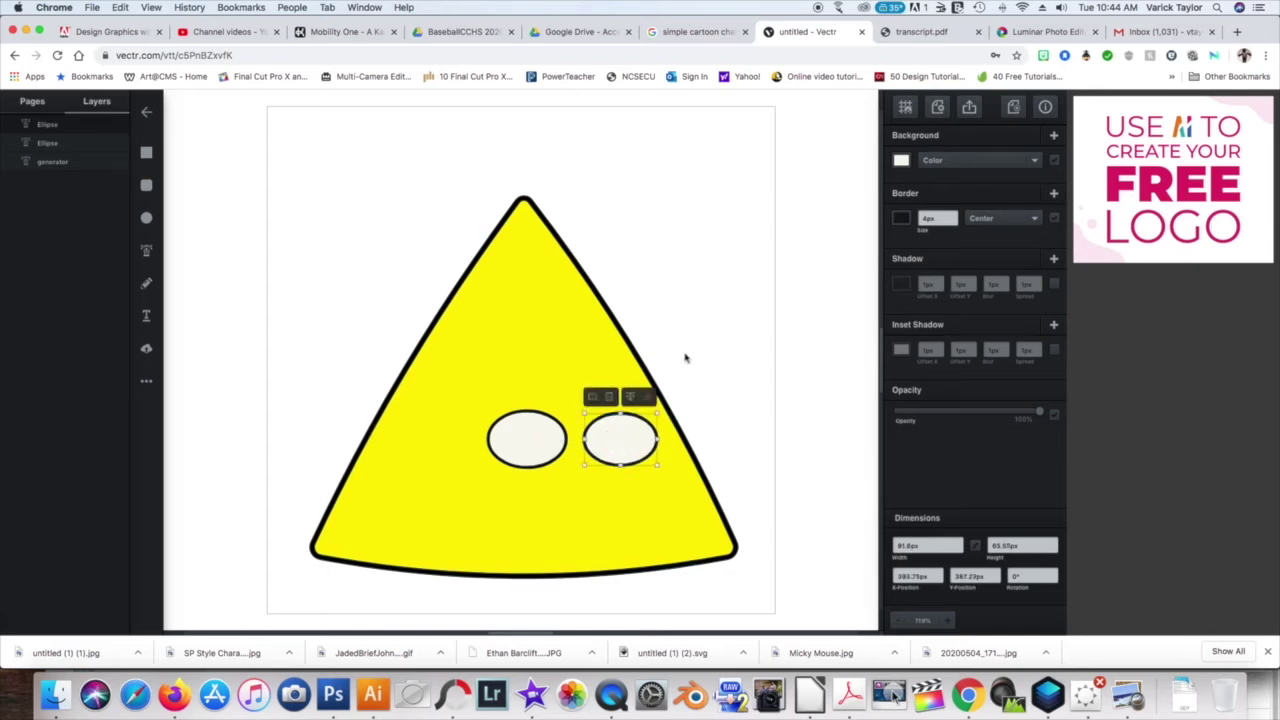
{"action": "left_click", "coordinate": [614, 386]}
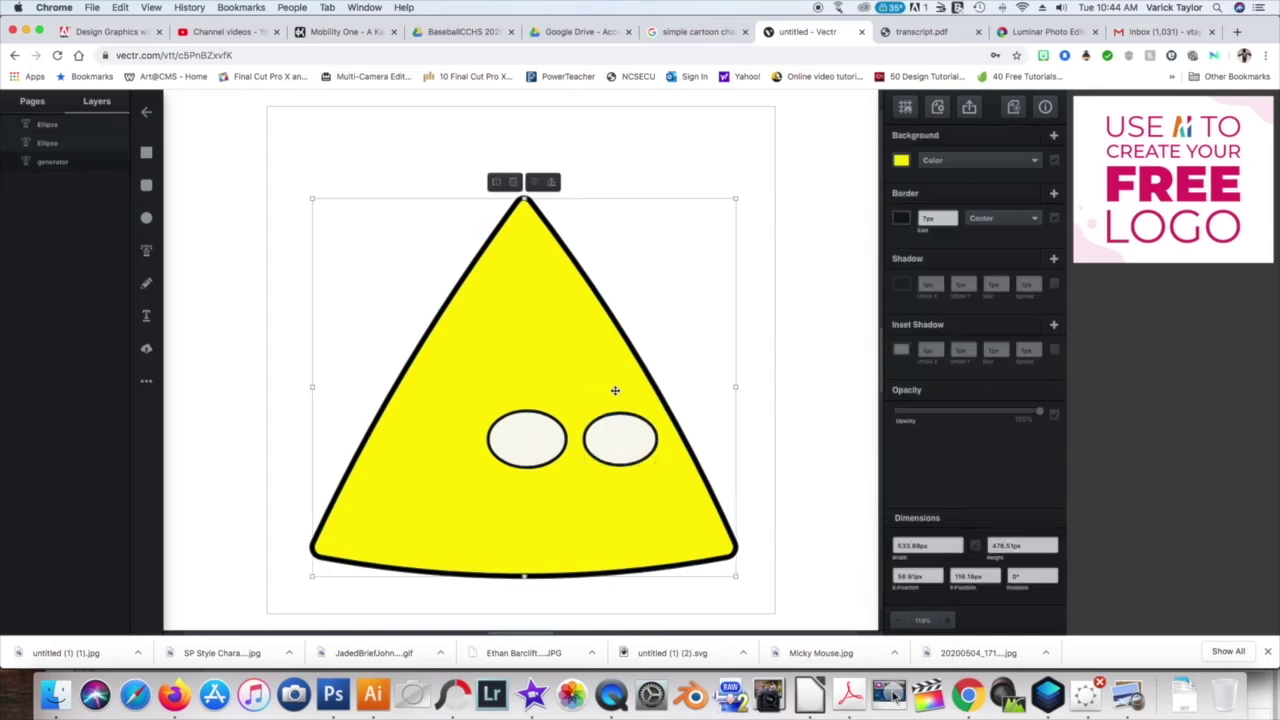
Draw a small pupil ellipse about 22 by 16 px in the center of the left eye and fill it black
{"action": "left_click", "coordinate": [146, 218]}
{"action": "left_click_drag", "start_coordinate": [519, 436], "coordinate": [538, 448]}
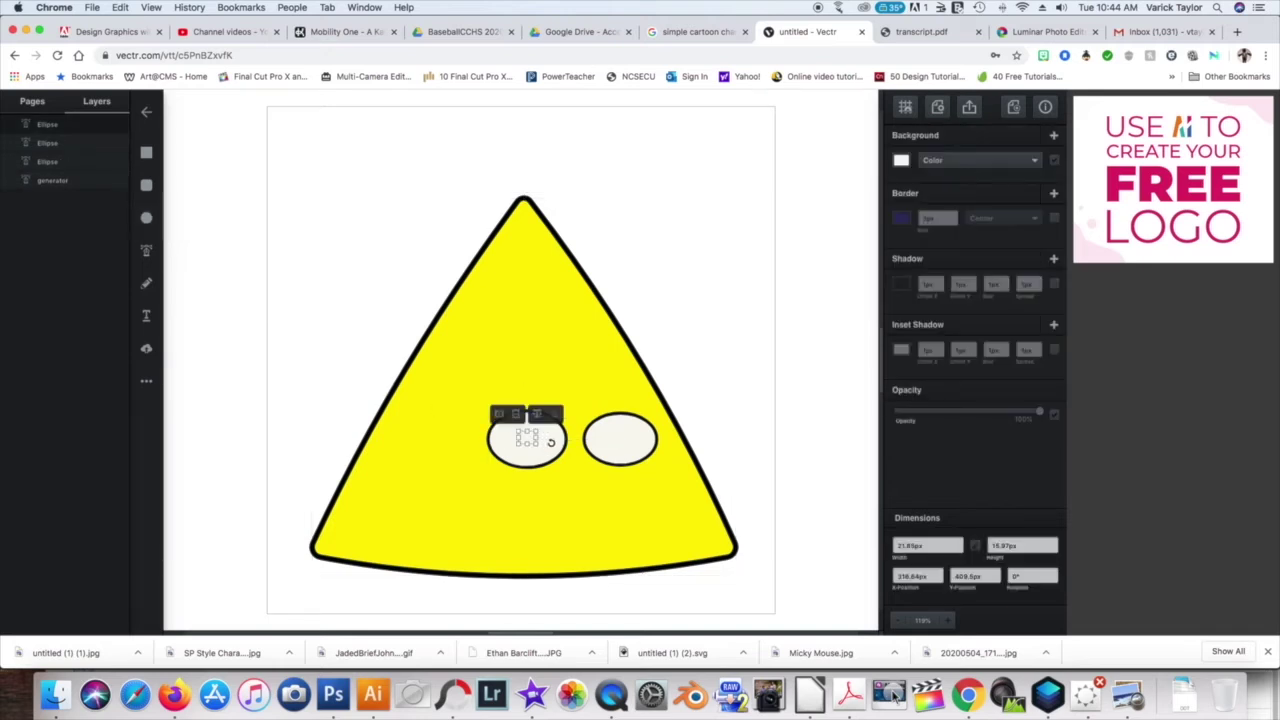
{"action": "left_click", "coordinate": [901, 160]}
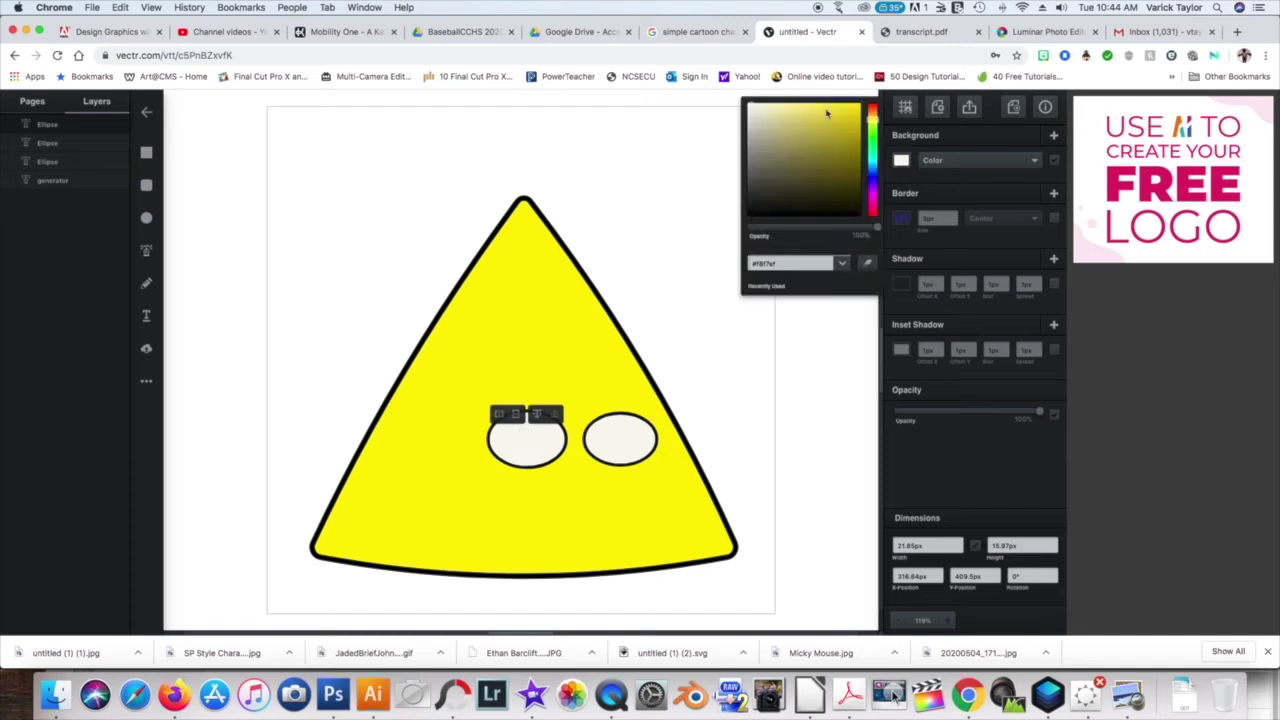
{"action": "left_click", "coordinate": [749, 215]}
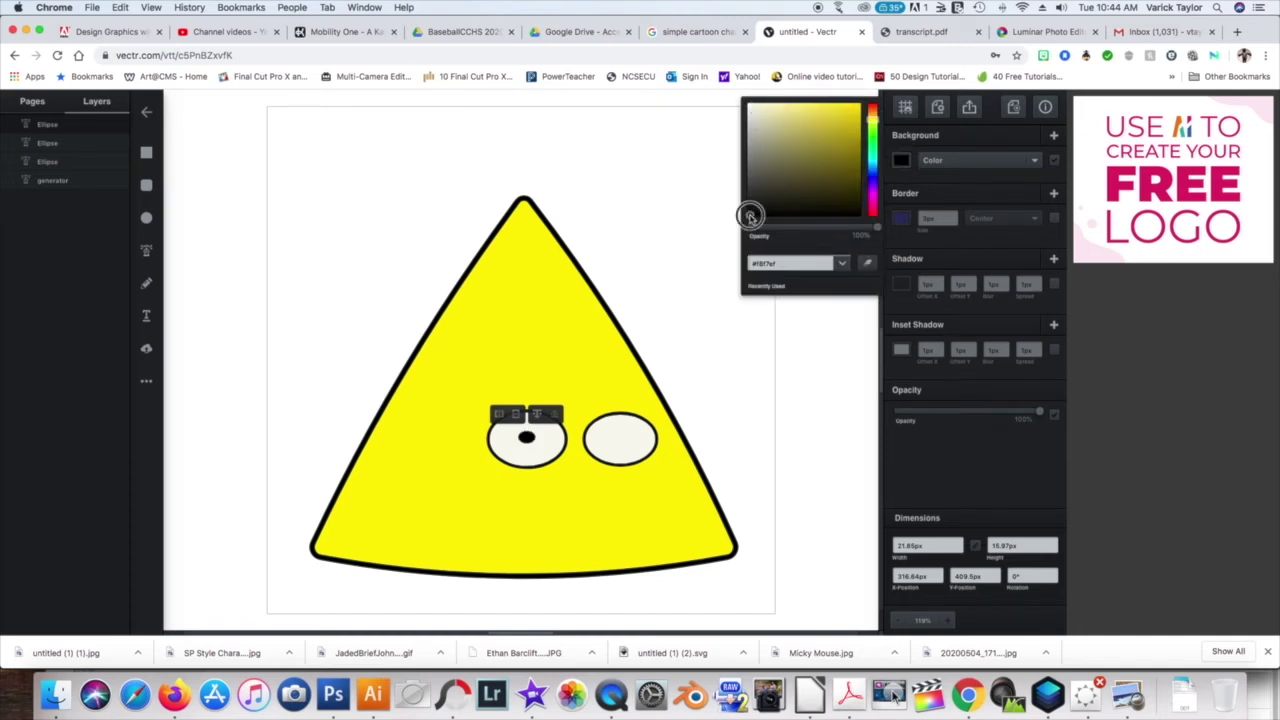
Duplicate the pupil, place the copy toward the inner side of the right eye, and shift the left pupil toward its inner side
{"action": "right_click", "coordinate": [527, 437]}
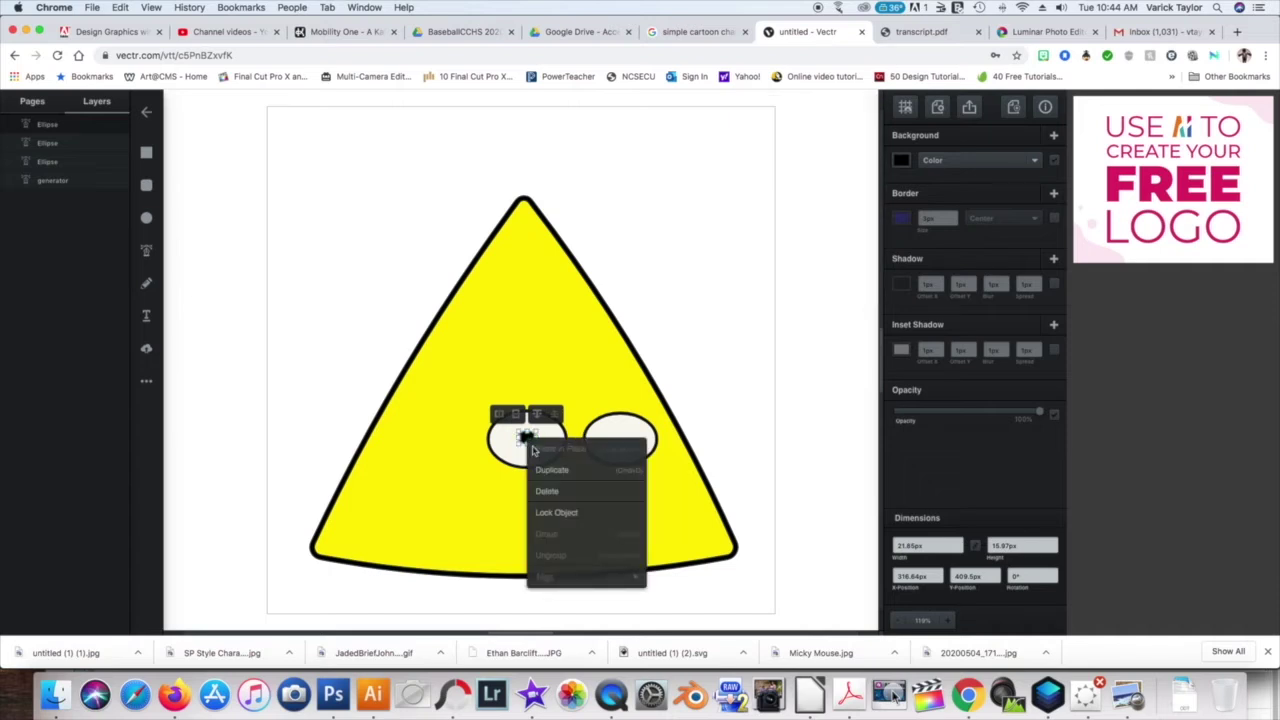
{"action": "left_click", "coordinate": [550, 467]}
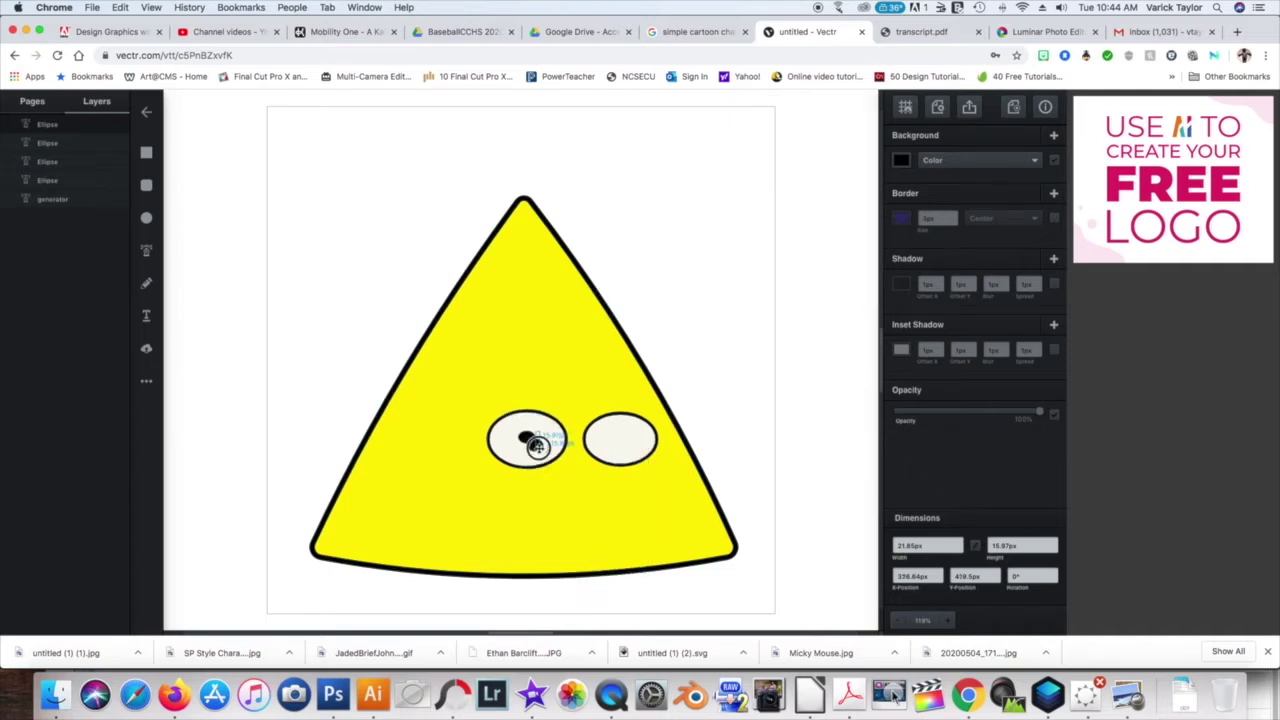
{"action": "left_click_drag", "start_coordinate": [527, 437], "coordinate": [606, 436]}
{"action": "left_click_drag", "start_coordinate": [527, 437], "coordinate": [551, 438]}
{"action": "left_click", "coordinate": [708, 351]}
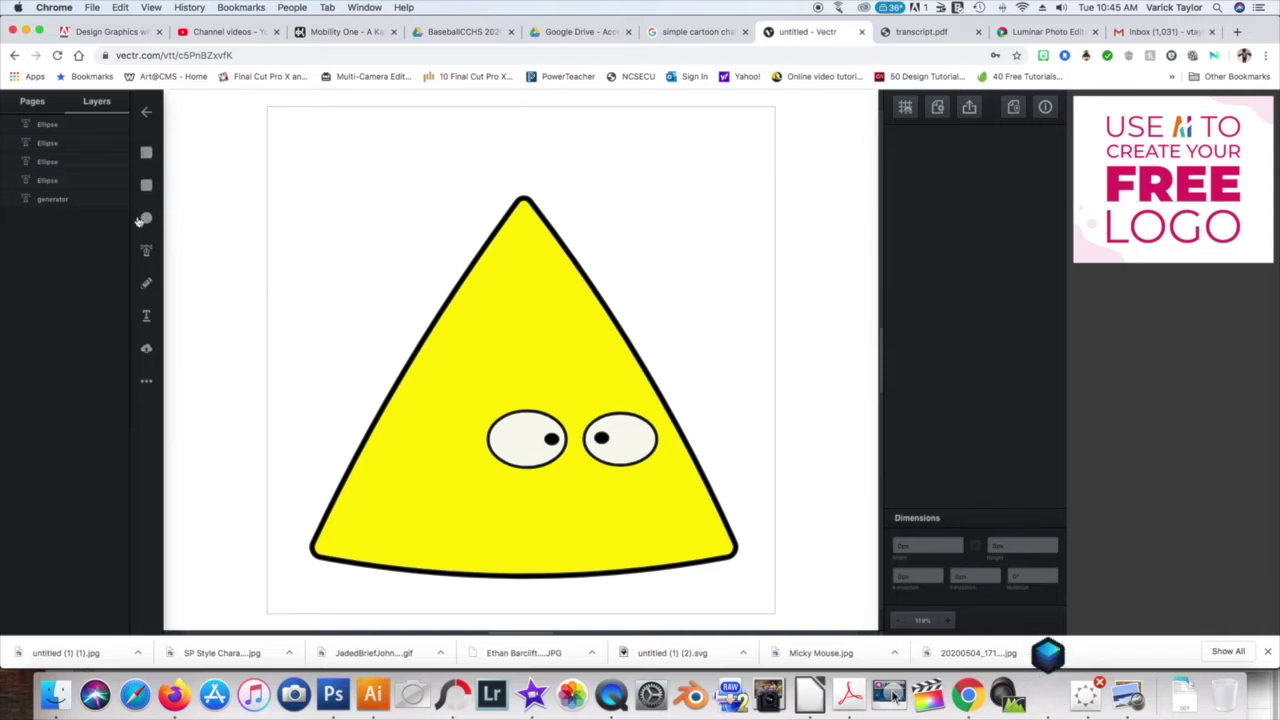
Draw a closed, slanted four-sided eyebrow with the Pen tool above the left eye, sloping down toward the center, about 141 by 66 px overall
{"action": "left_click", "coordinate": [146, 250]}
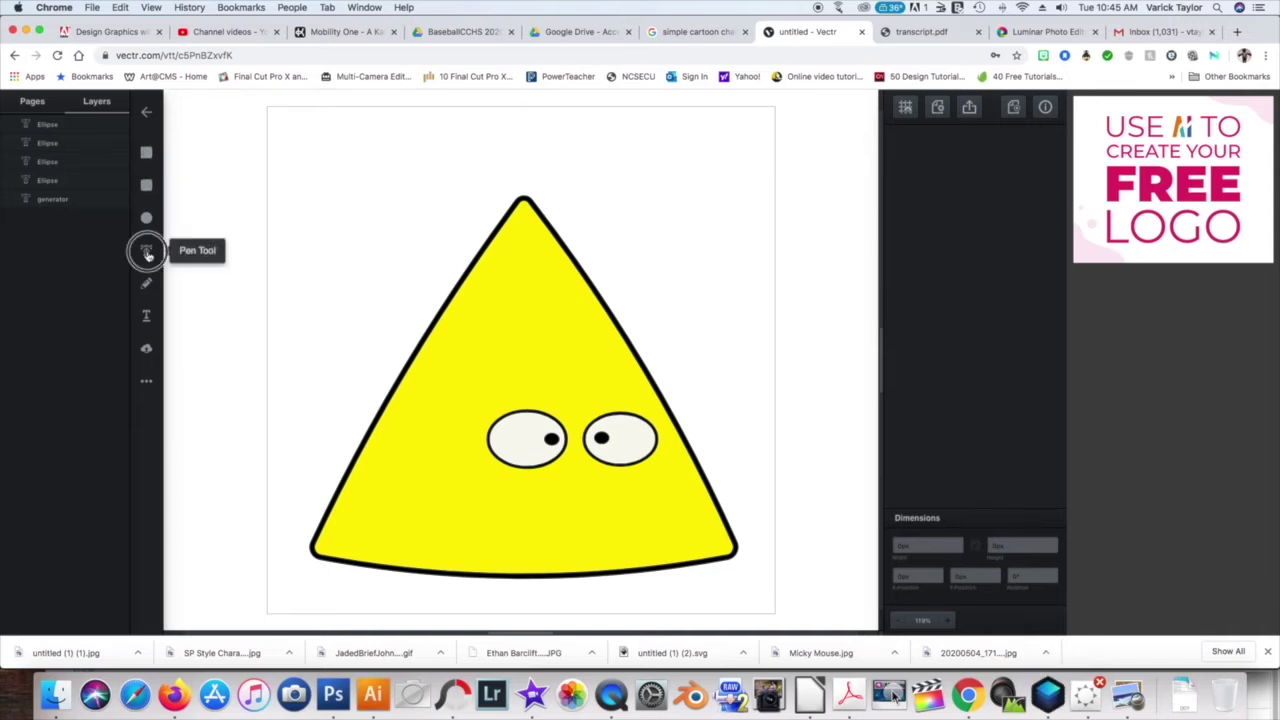
{"action": "left_click", "coordinate": [462, 397]}
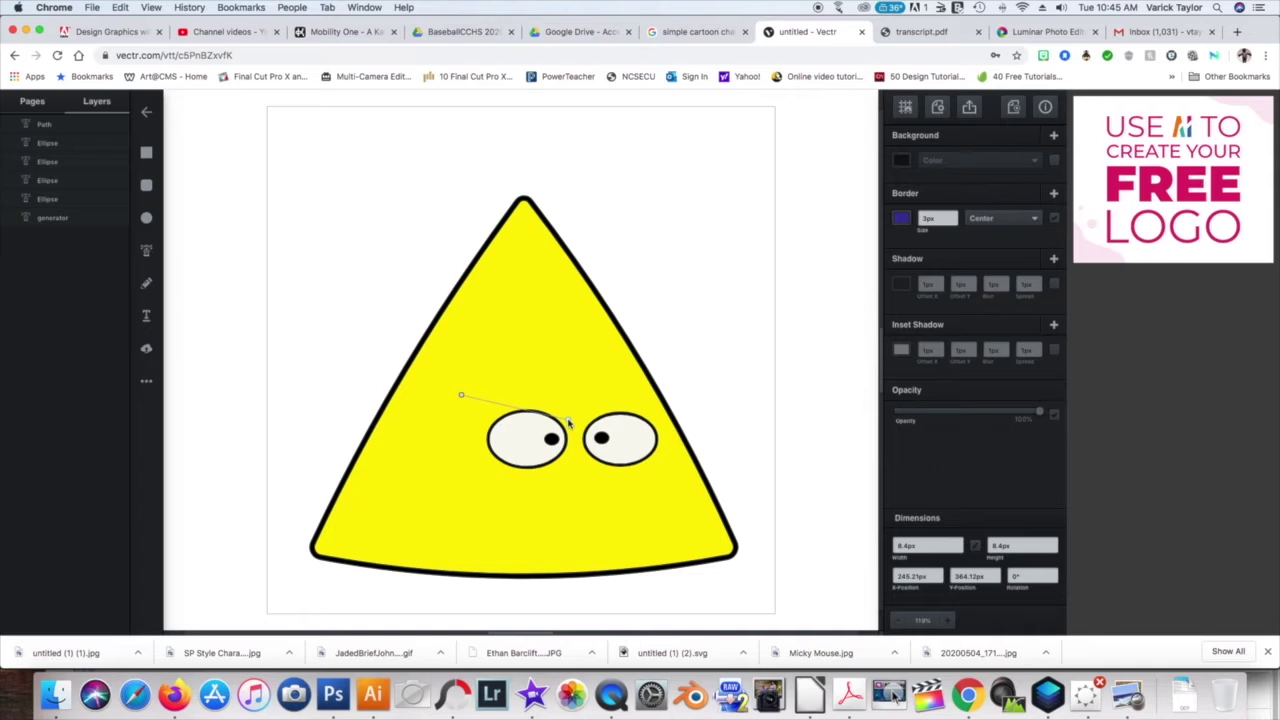
{"action": "left_click", "coordinate": [568, 423]}
{"action": "left_click", "coordinate": [573, 396]}
{"action": "left_click", "coordinate": [466, 371]}
{"action": "key", "text": "Escape"}
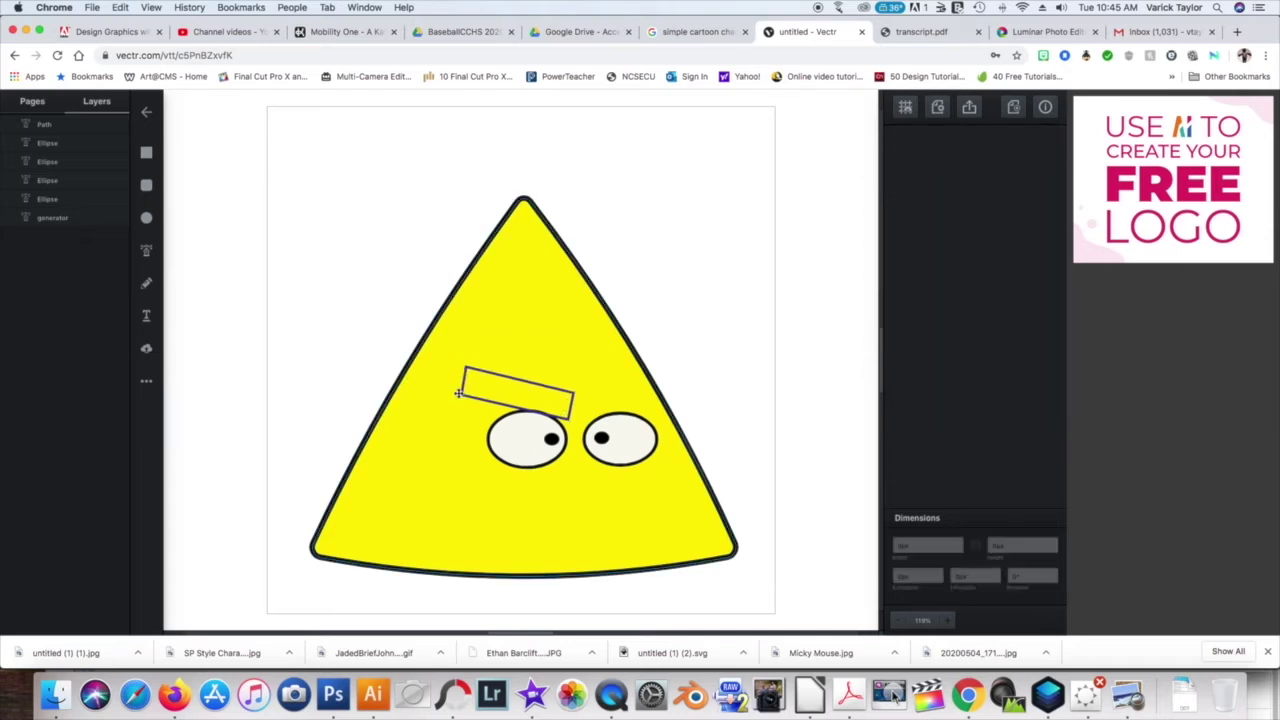
Fill the eyebrow above the left eye with a dark brownish orange
{"action": "left_click", "coordinate": [509, 376]}
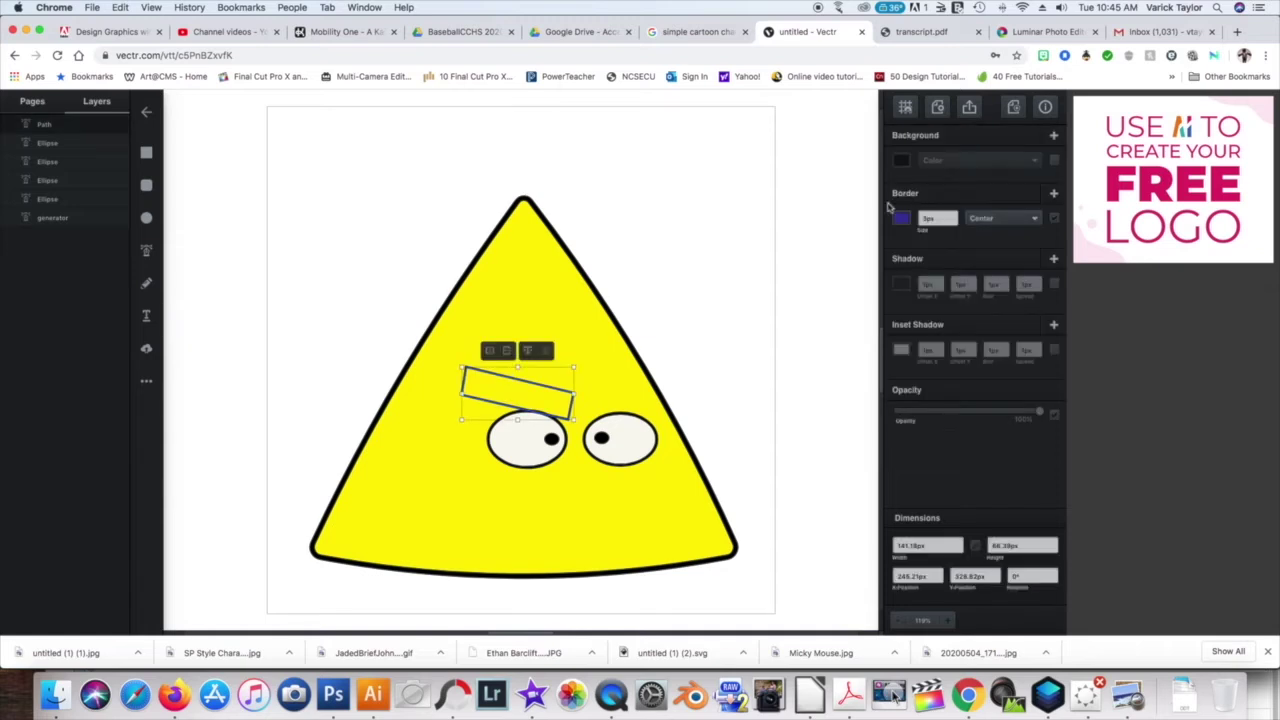
{"action": "left_click", "coordinate": [902, 161]}
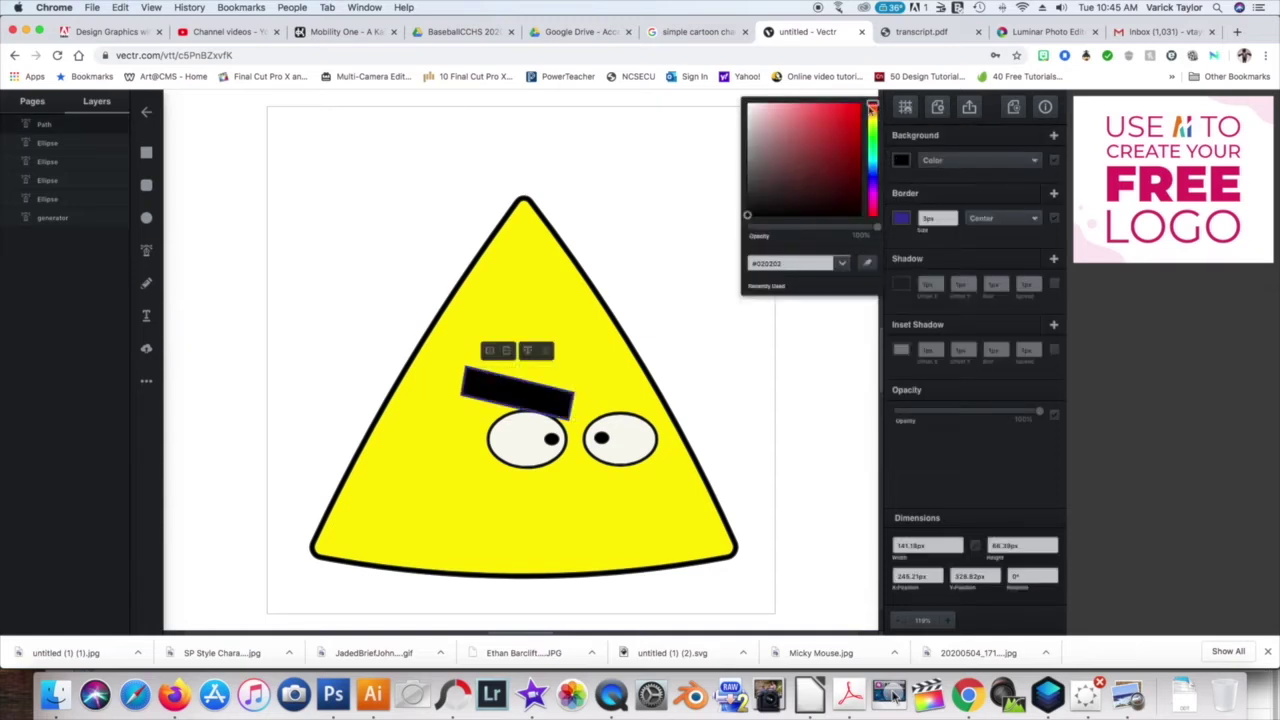
{"action": "mouse_move", "coordinate": [858, 108]}
{"action": "left_mouse_down"}
{"action": "mouse_move", "coordinate": [872, 108]}
{"action": "mouse_move", "coordinate": [858, 106]}
{"action": "mouse_move", "coordinate": [858, 133]}
{"action": "left_mouse_up"}
Duplicate the eyebrow, flip the copy horizontally above the right eye, and nudge the left eyebrow slightly down to line up
{"action": "right_click", "coordinate": [520, 401]}
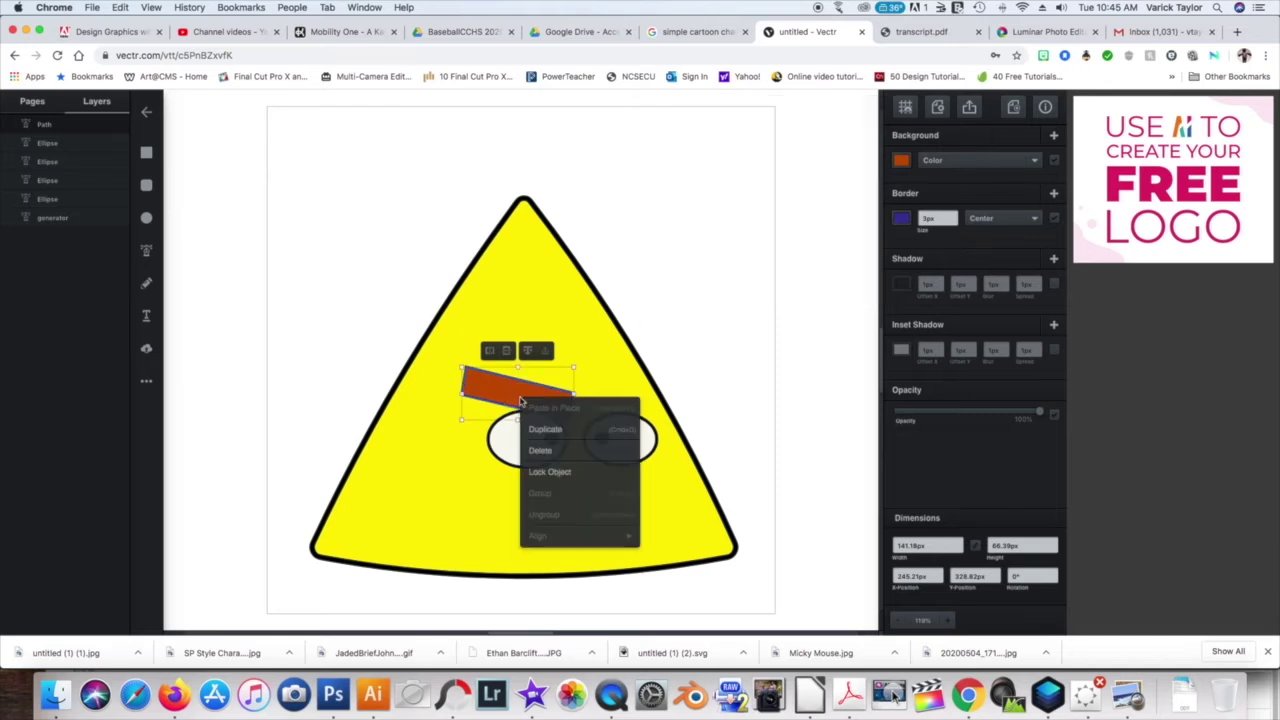
{"action": "left_click", "coordinate": [540, 429]}
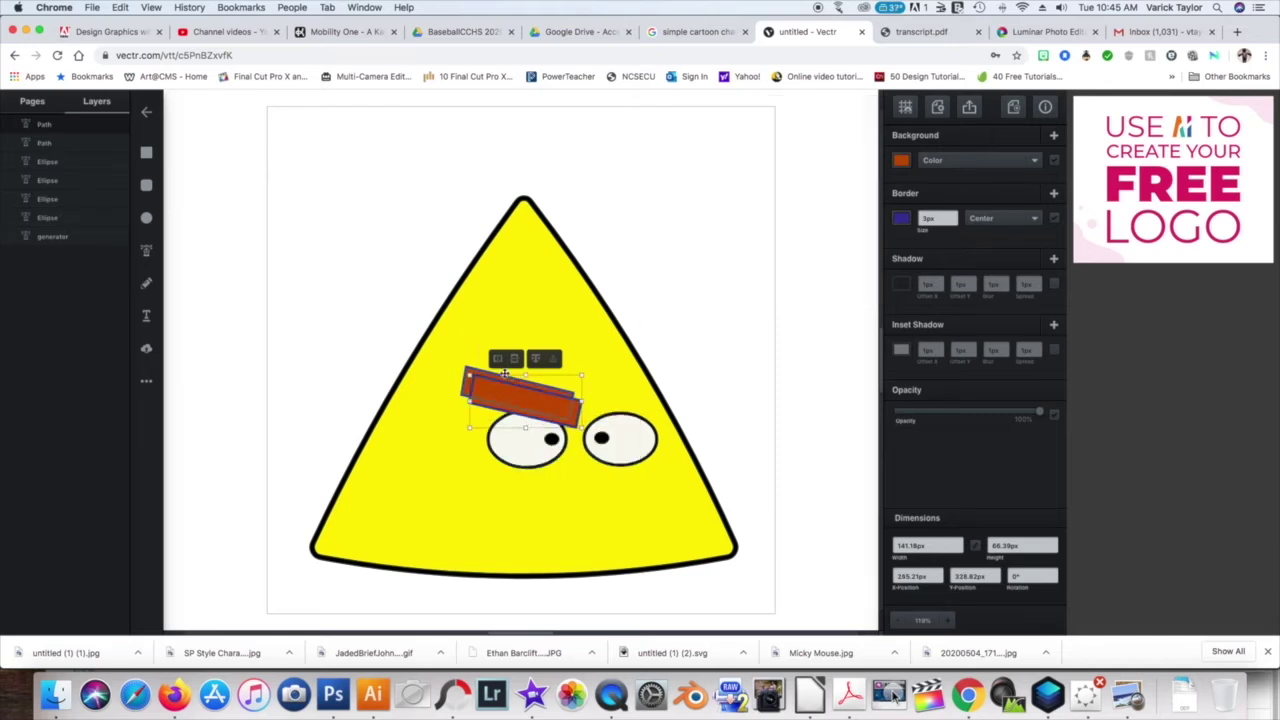
{"action": "left_click", "coordinate": [498, 360]}
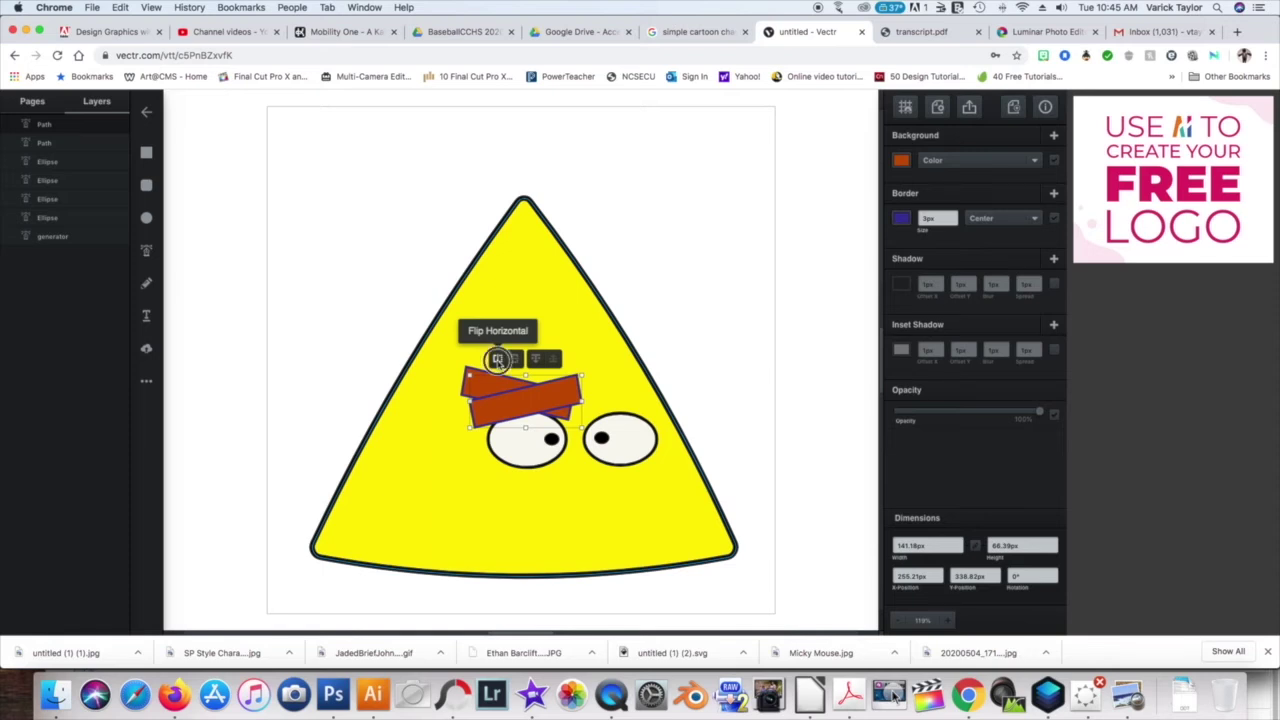
{"action": "left_click_drag", "start_coordinate": [521, 400], "coordinate": [625, 405]}
{"action": "left_click", "coordinate": [542, 397]}
{"action": "left_click_drag", "start_coordinate": [542, 397], "coordinate": [543, 400]}
{"action": "left_click", "coordinate": [677, 291]}
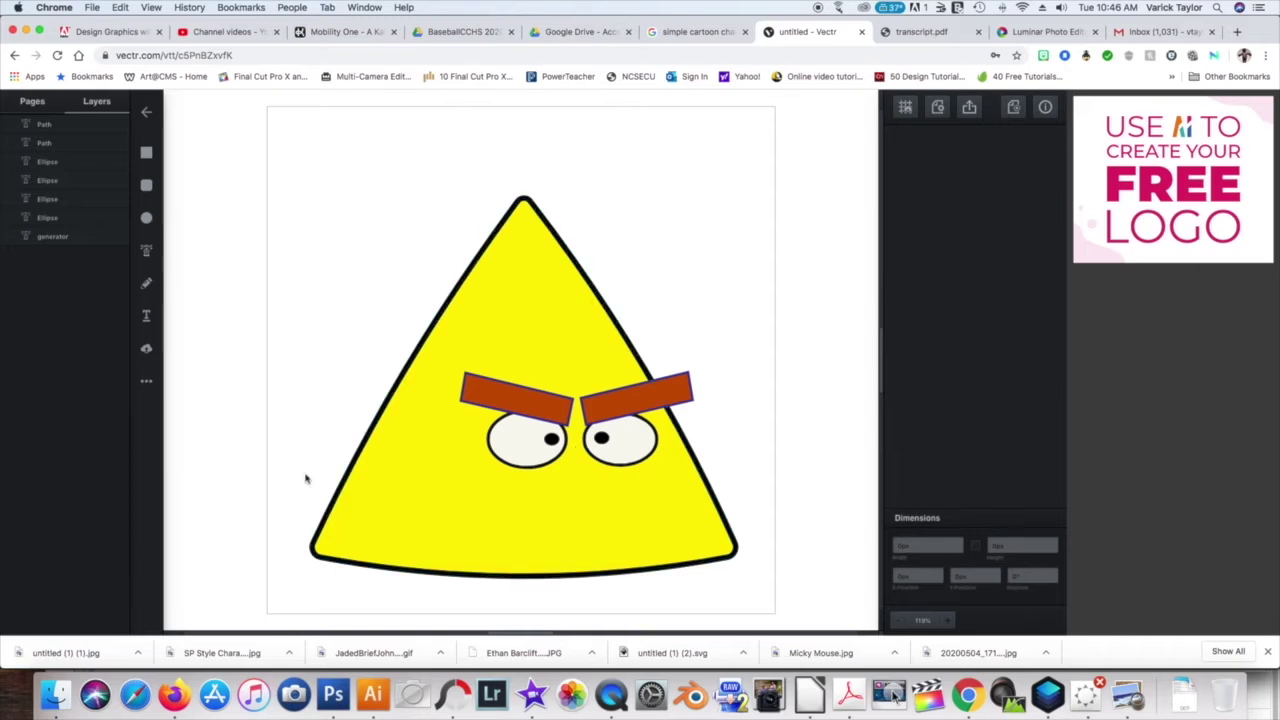
Draw a closed, wide triangle with the Pen tool at the base of the body for the belly, about 345 by 71 px
{"action": "left_click", "coordinate": [146, 250]}
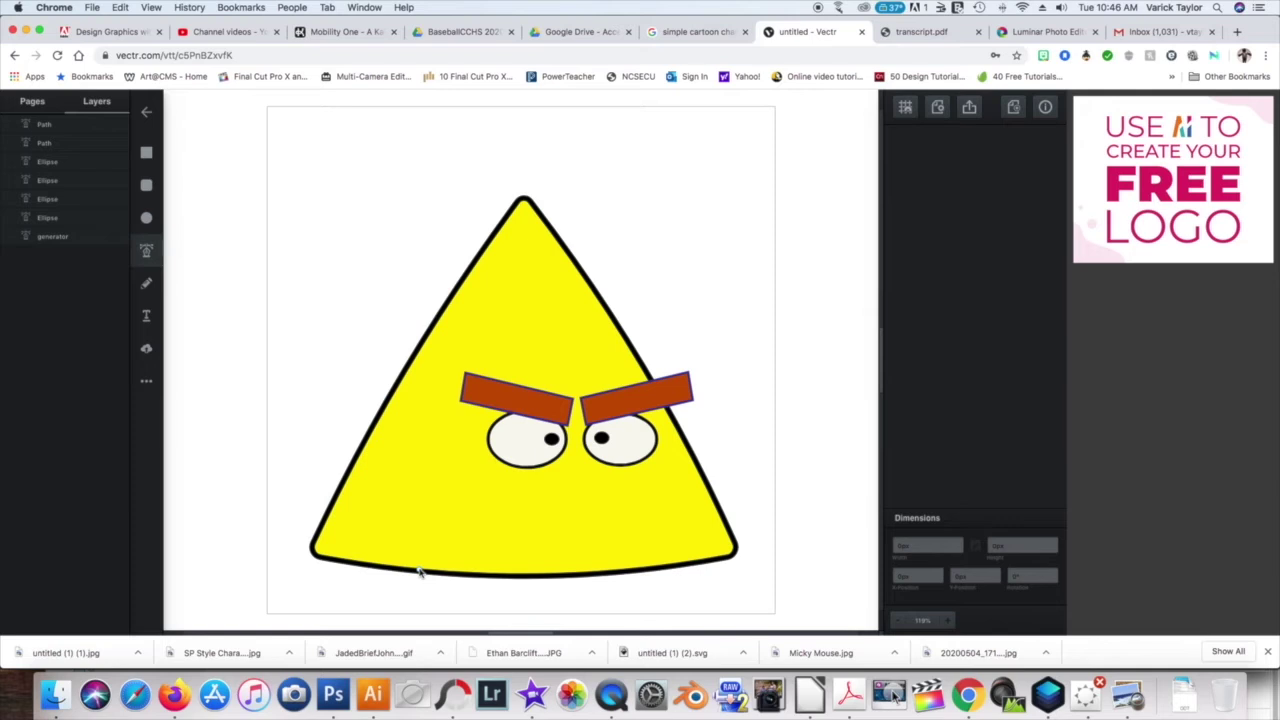
{"action": "left_click", "coordinate": [410, 569]}
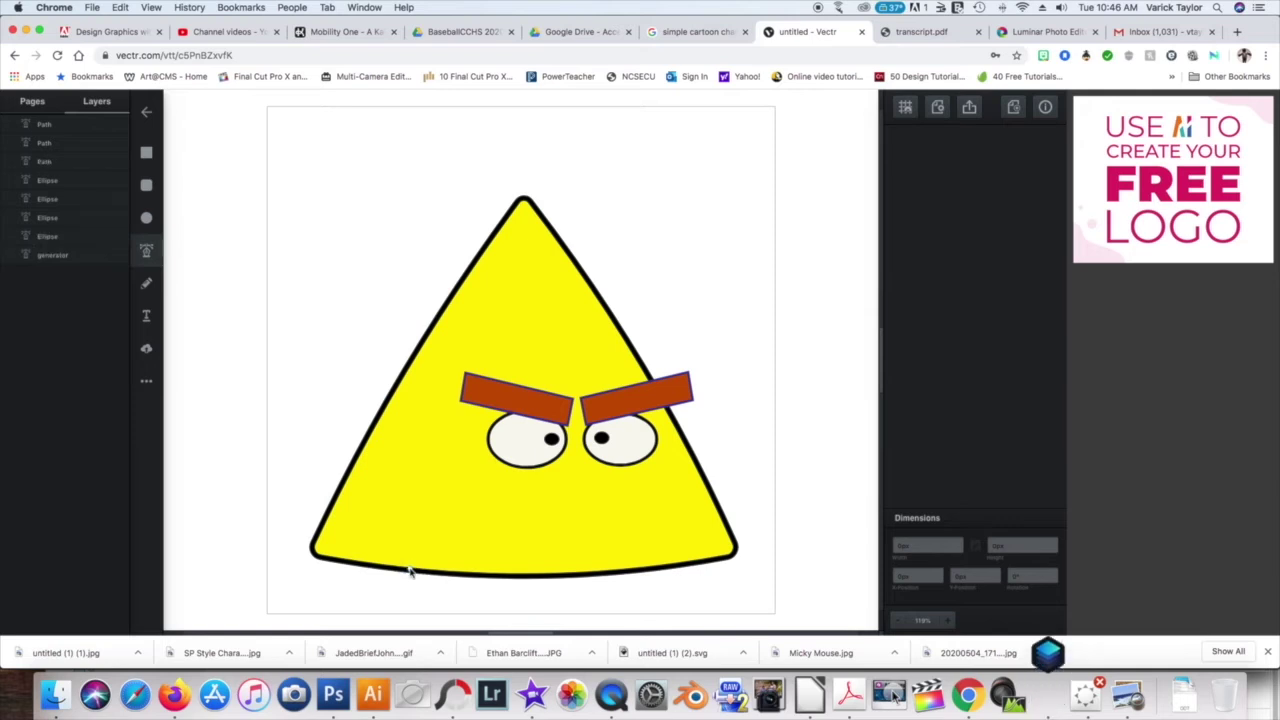
{"action": "left_click", "coordinate": [547, 514]}
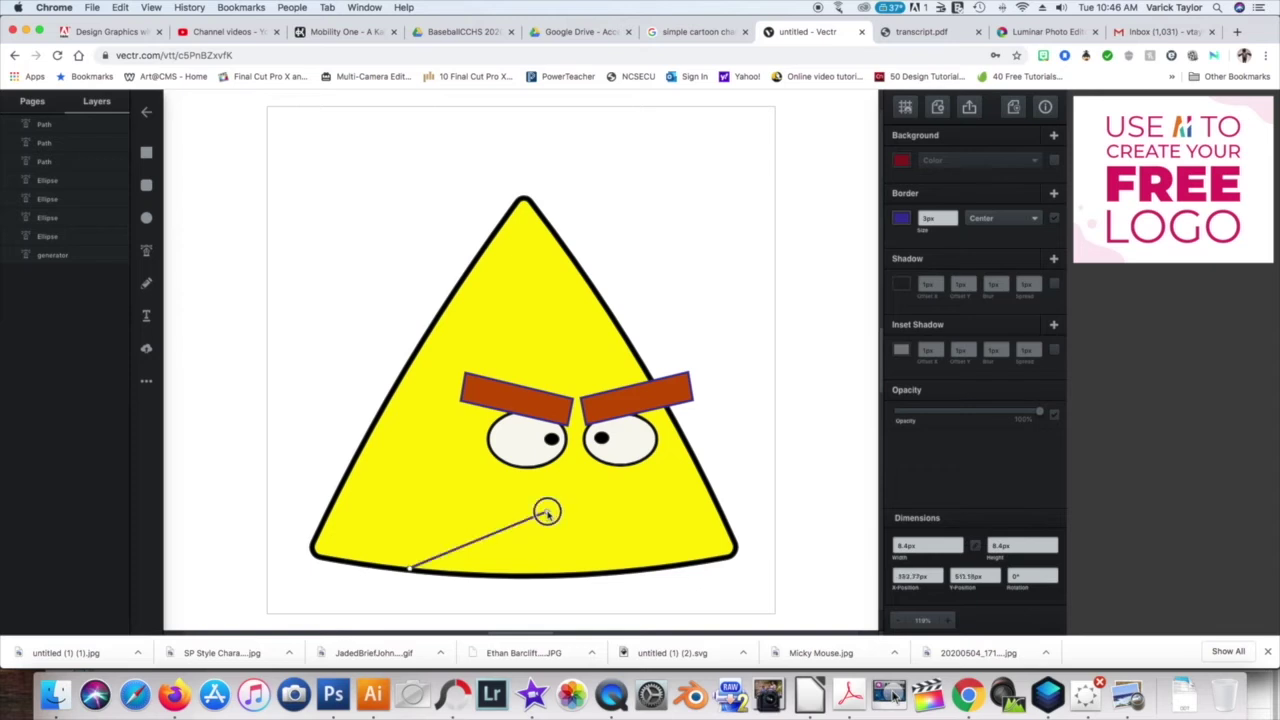
{"action": "left_click", "coordinate": [683, 566]}
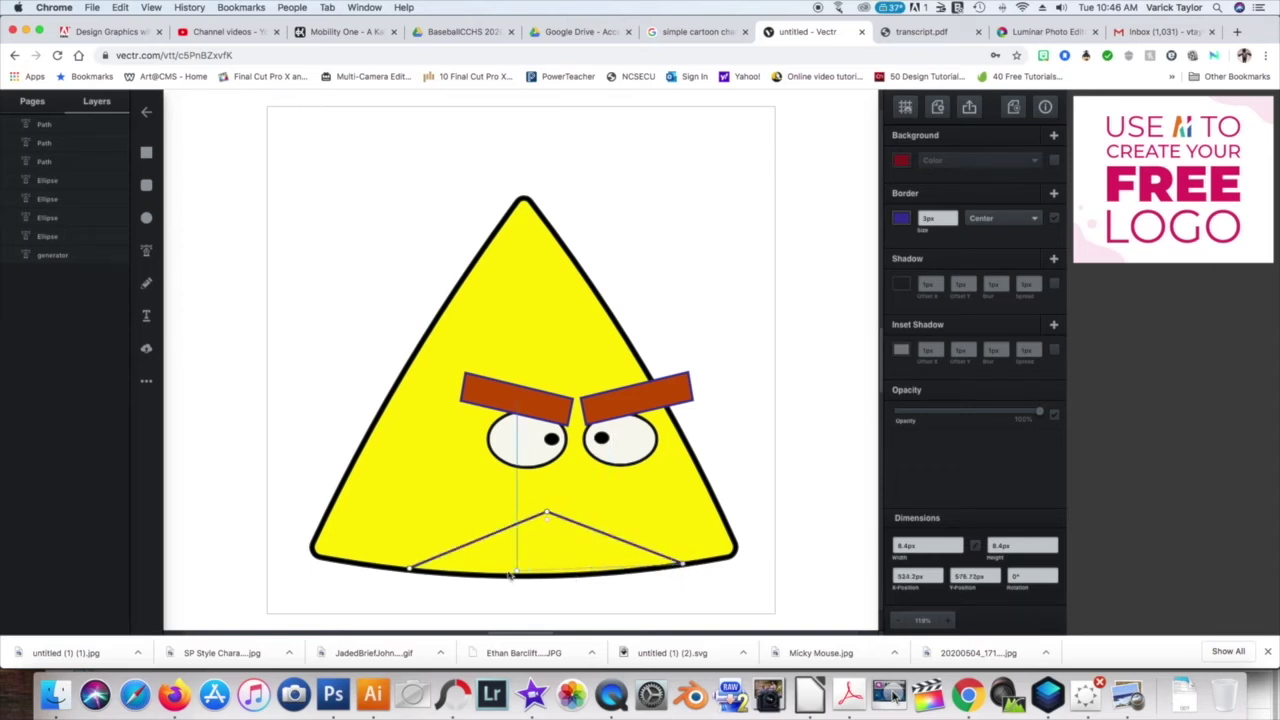
{"action": "left_click", "coordinate": [408, 570]}
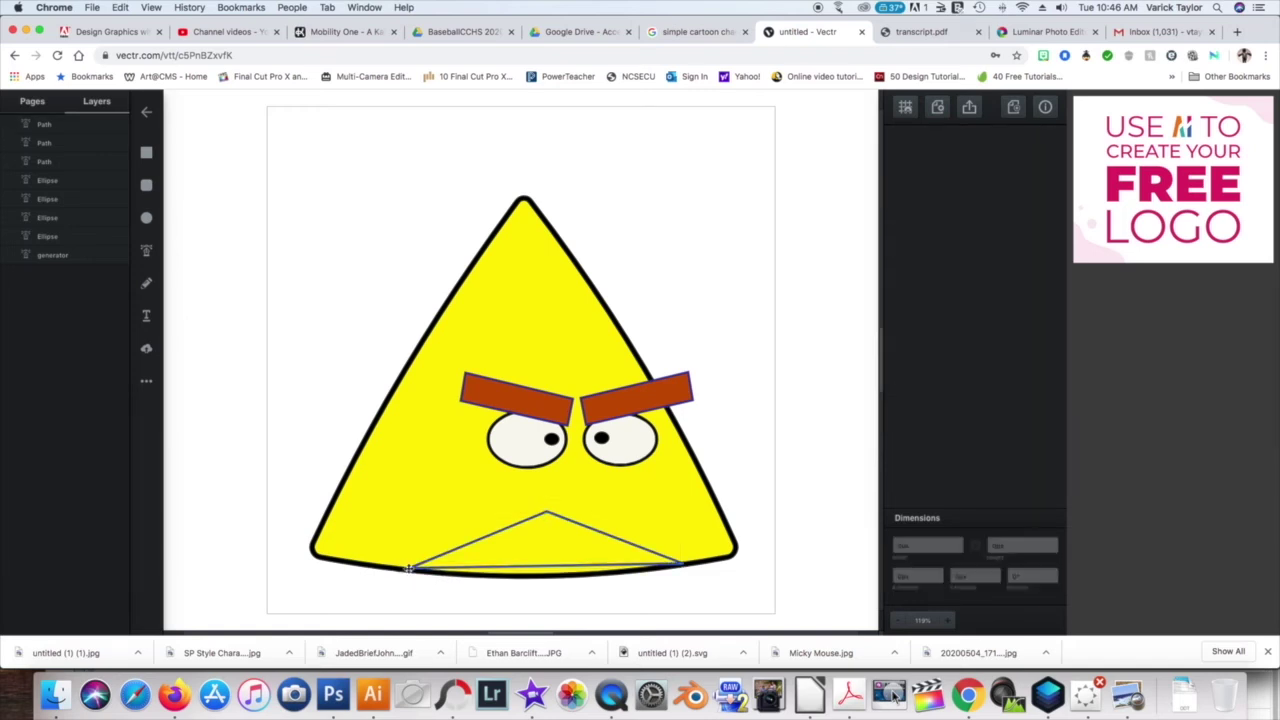
Fill the belly triangle with an off-white color
{"action": "left_click", "coordinate": [543, 538]}
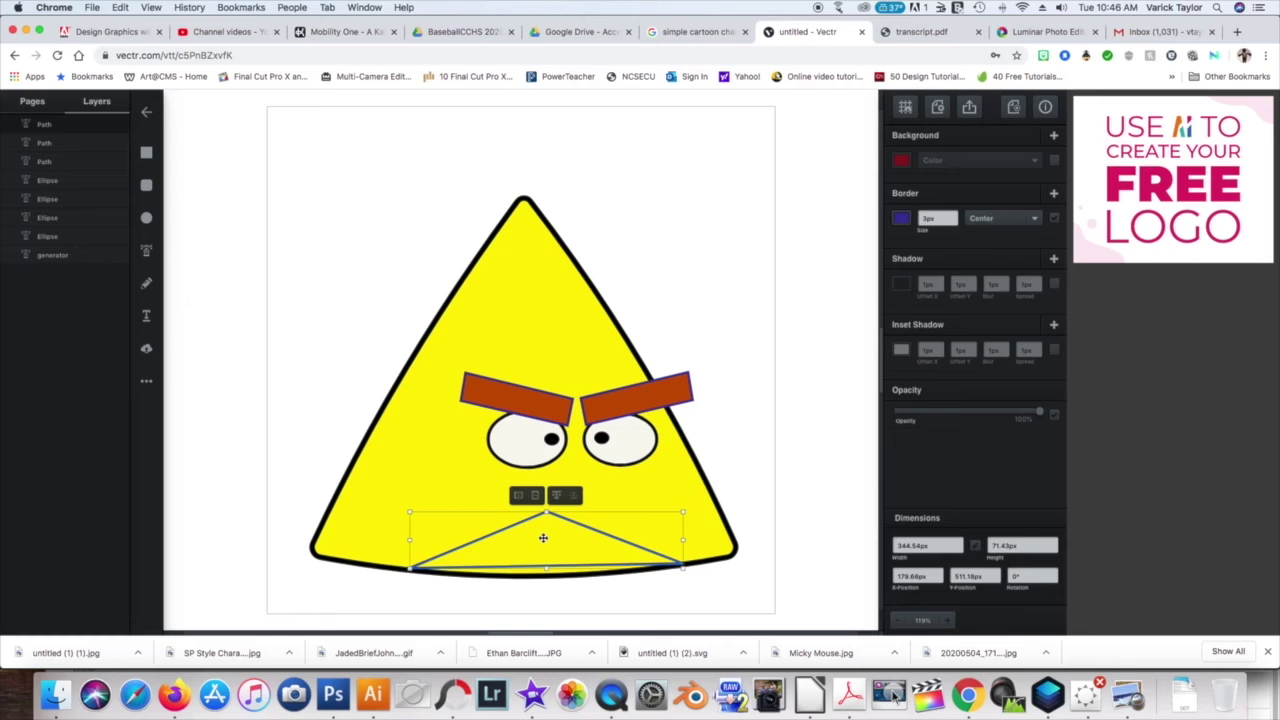
{"action": "left_click", "coordinate": [903, 161]}
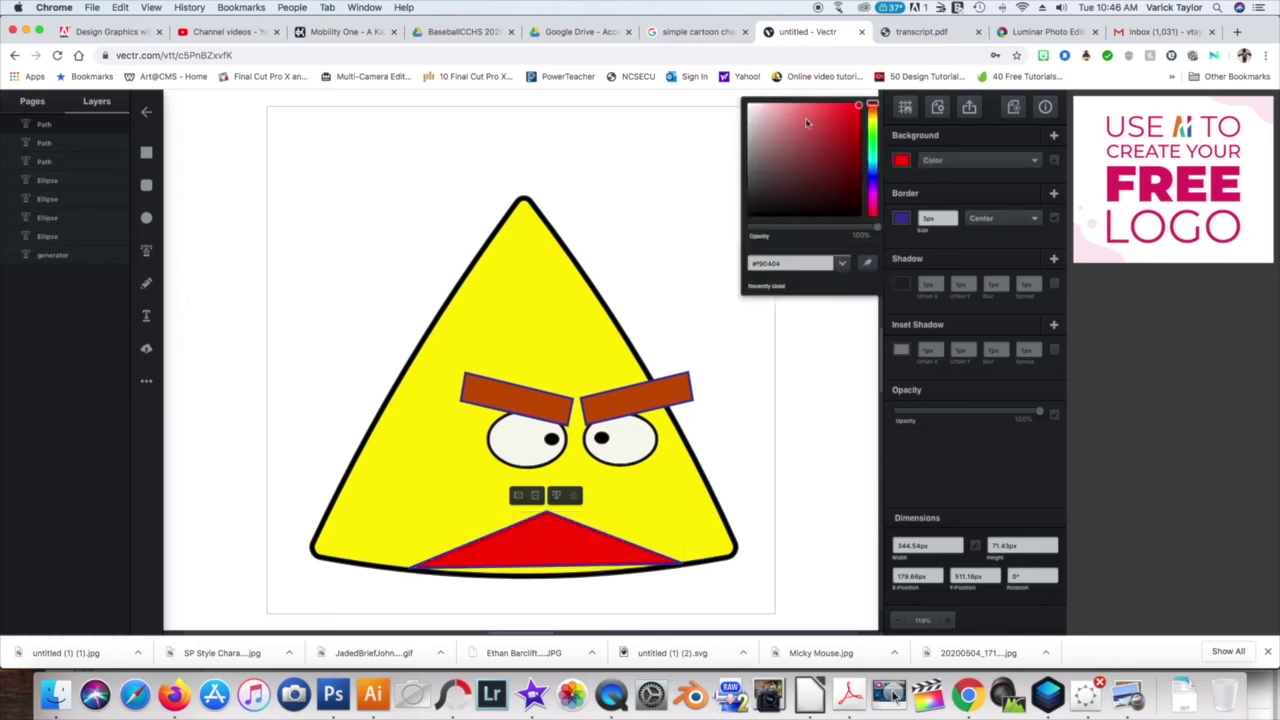
{"action": "left_click", "coordinate": [751, 108]}
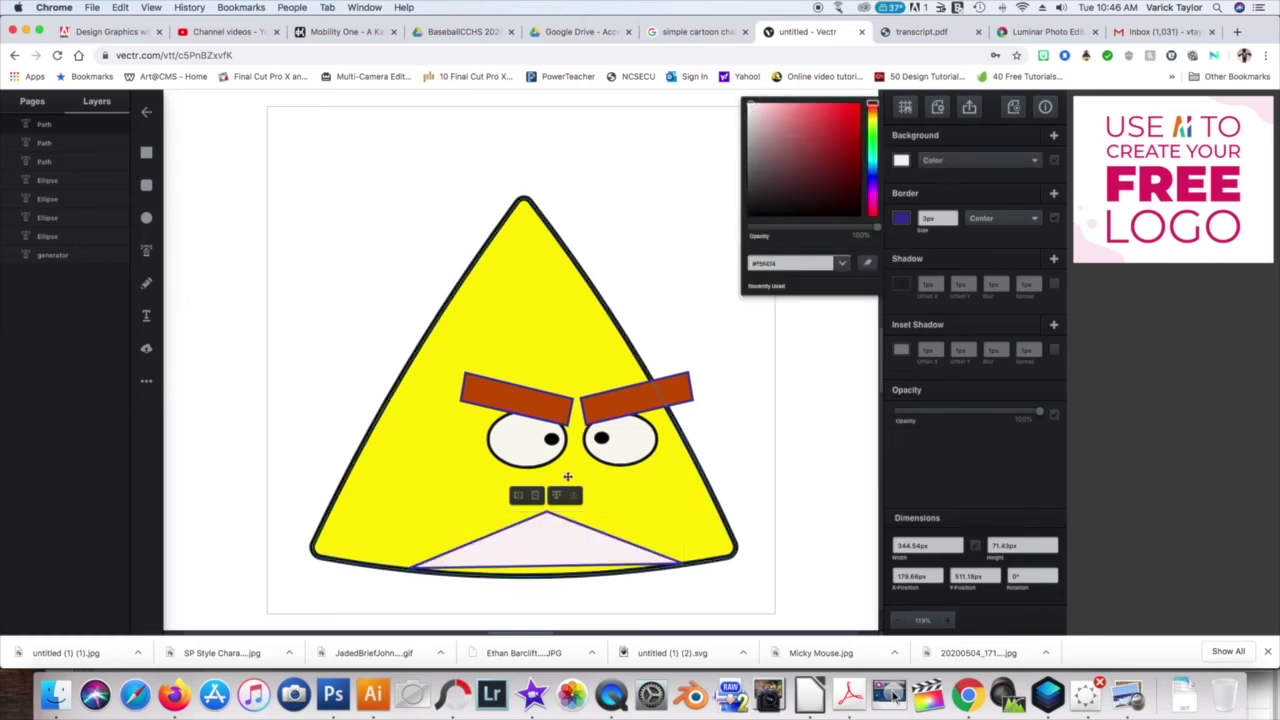
Add a point in the middle of the belly's lower edge and pull it down to follow the body's curved base
{"action": "left_click", "coordinate": [544, 541]}
{"action": "double_click", "coordinate": [544, 541]}
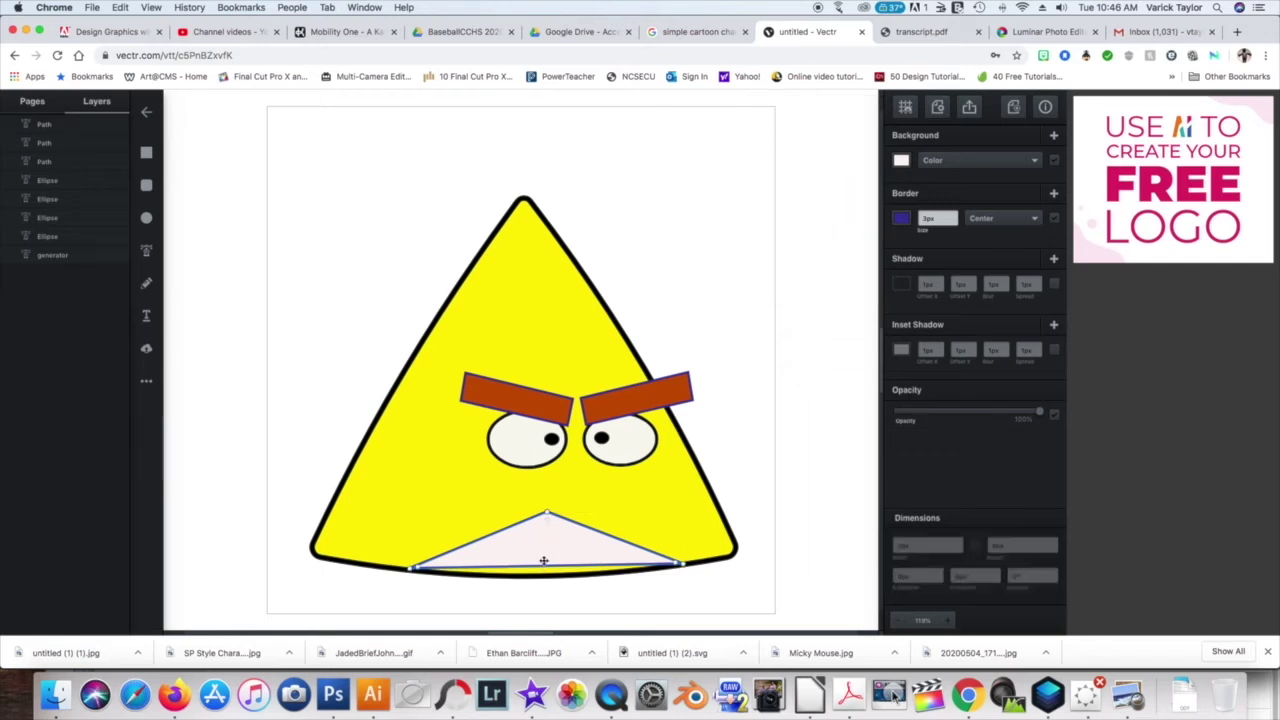
{"action": "left_click", "coordinate": [545, 568]}
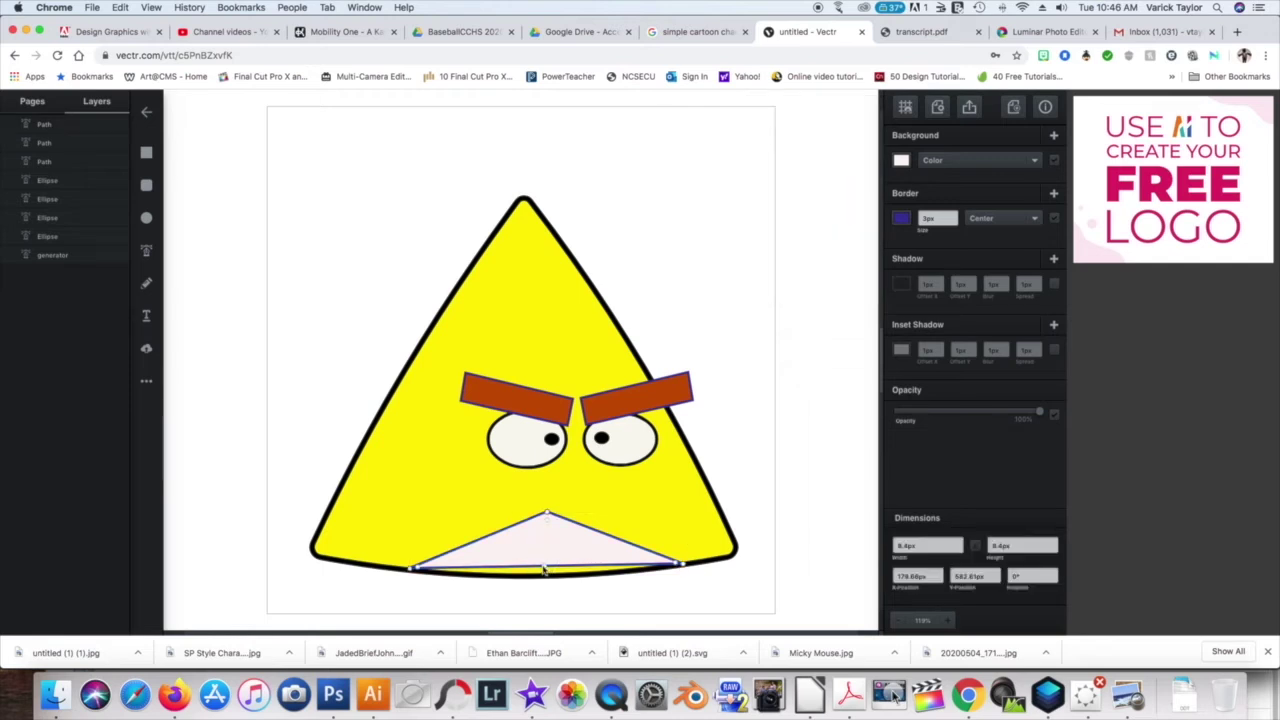
{"action": "left_click_drag", "start_coordinate": [545, 568], "coordinate": [541, 576]}
Change the belly's border color to black (#000000)
{"action": "left_click", "coordinate": [901, 220]}
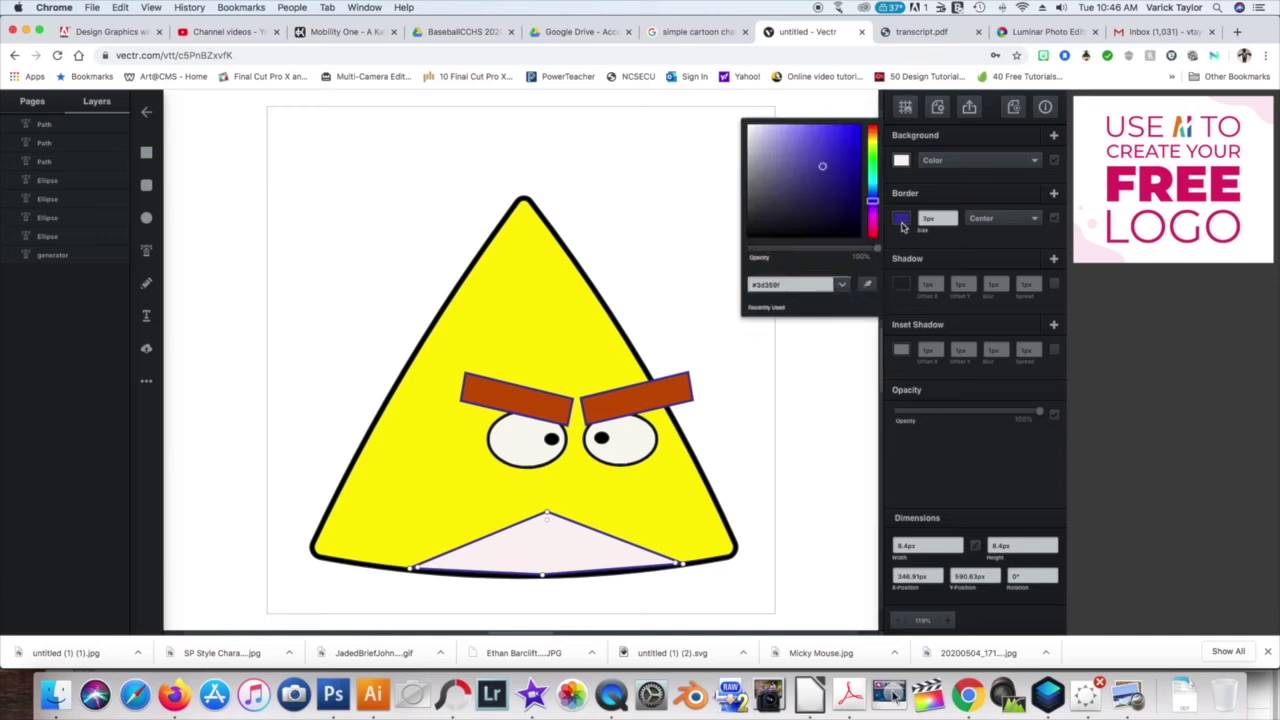
{"action": "left_click_drag", "start_coordinate": [823, 172], "coordinate": [747, 237]}
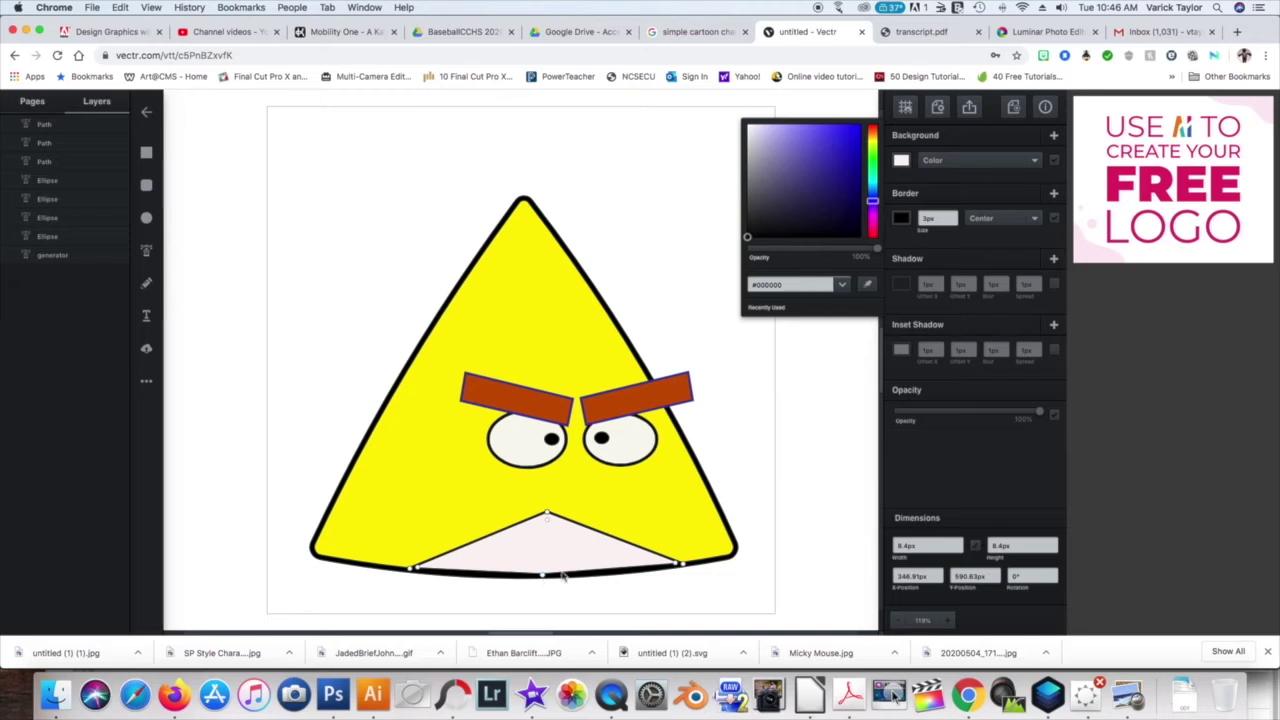
{"action": "left_click", "coordinate": [761, 443]}
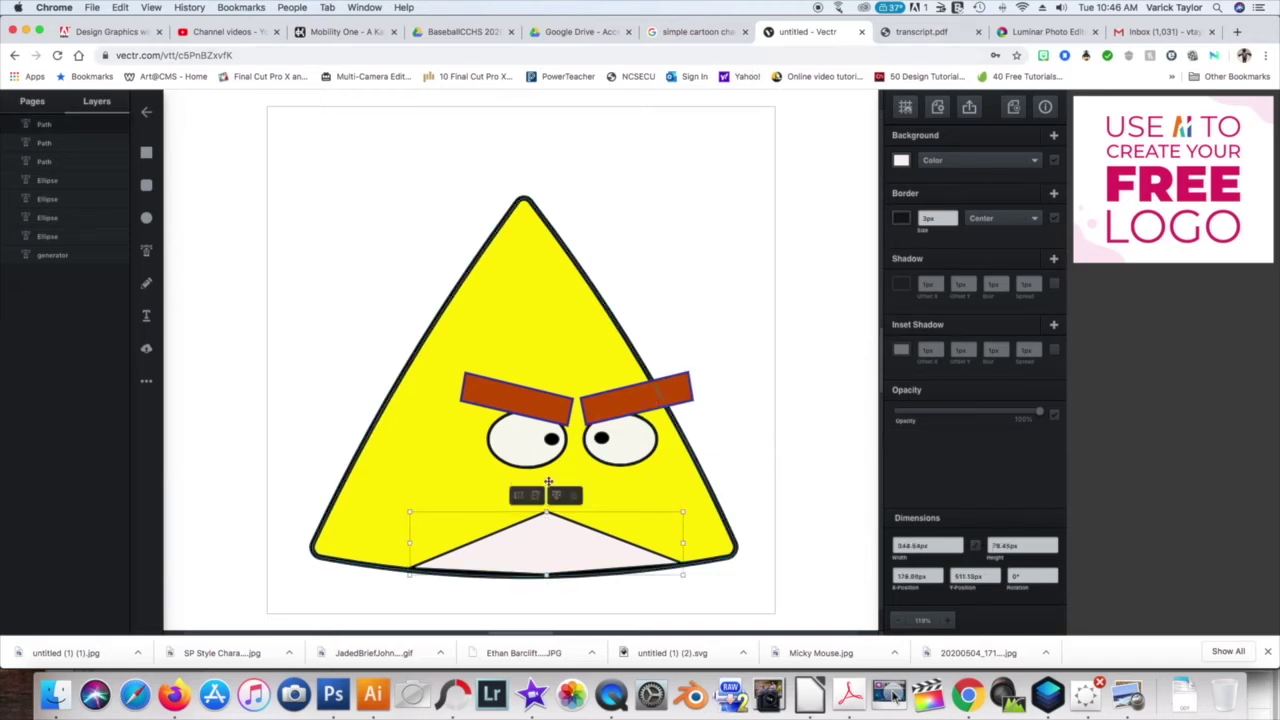
Curve the belly's top point into a smooth arch and raise it until the shape is about 345 by 72 px
{"action": "double_click", "coordinate": [548, 537]}
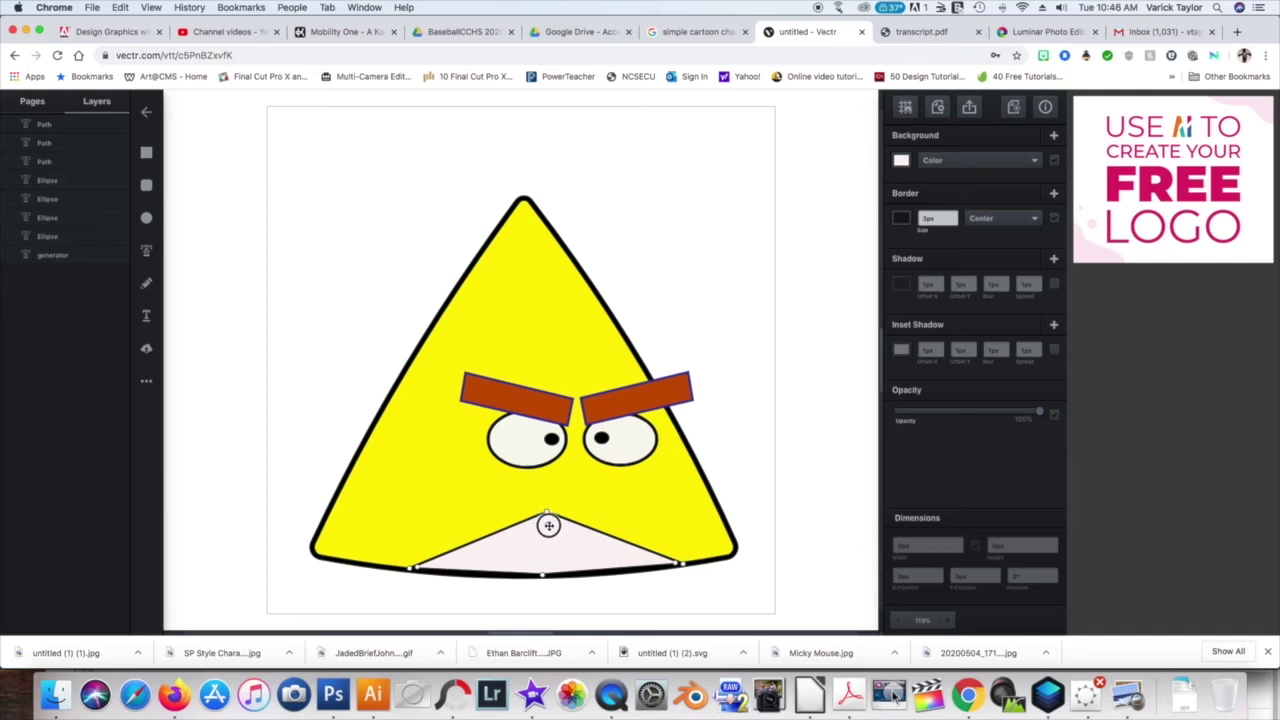
{"action": "left_click_drag", "start_coordinate": [549, 532], "coordinate": [567, 625]}
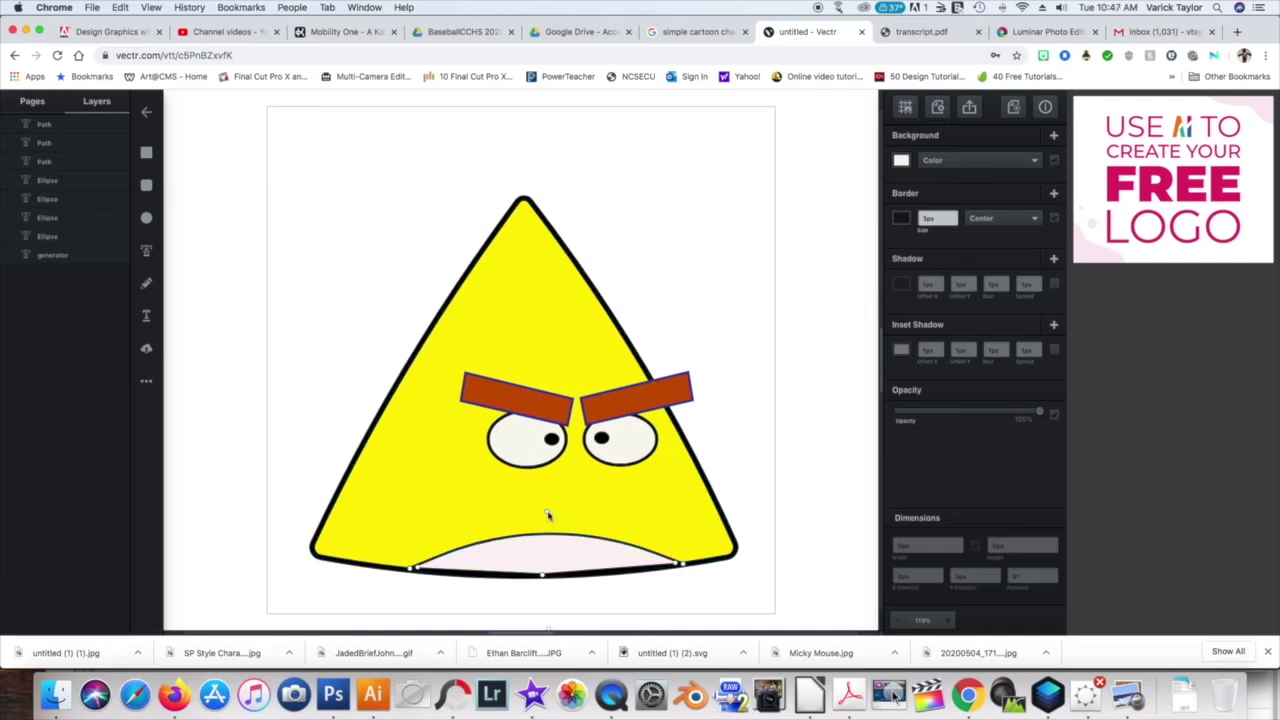
{"action": "left_click_drag", "start_coordinate": [547, 513], "coordinate": [547, 486]}
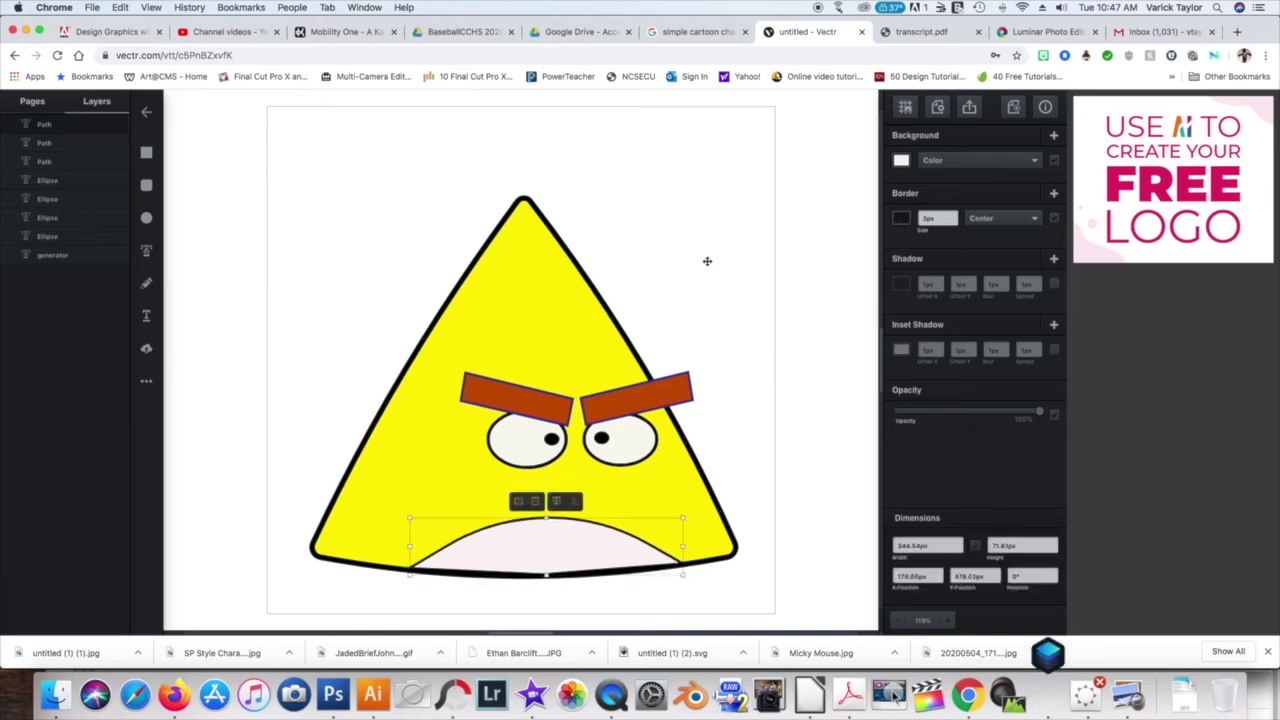
{"action": "left_click", "coordinate": [657, 197]}
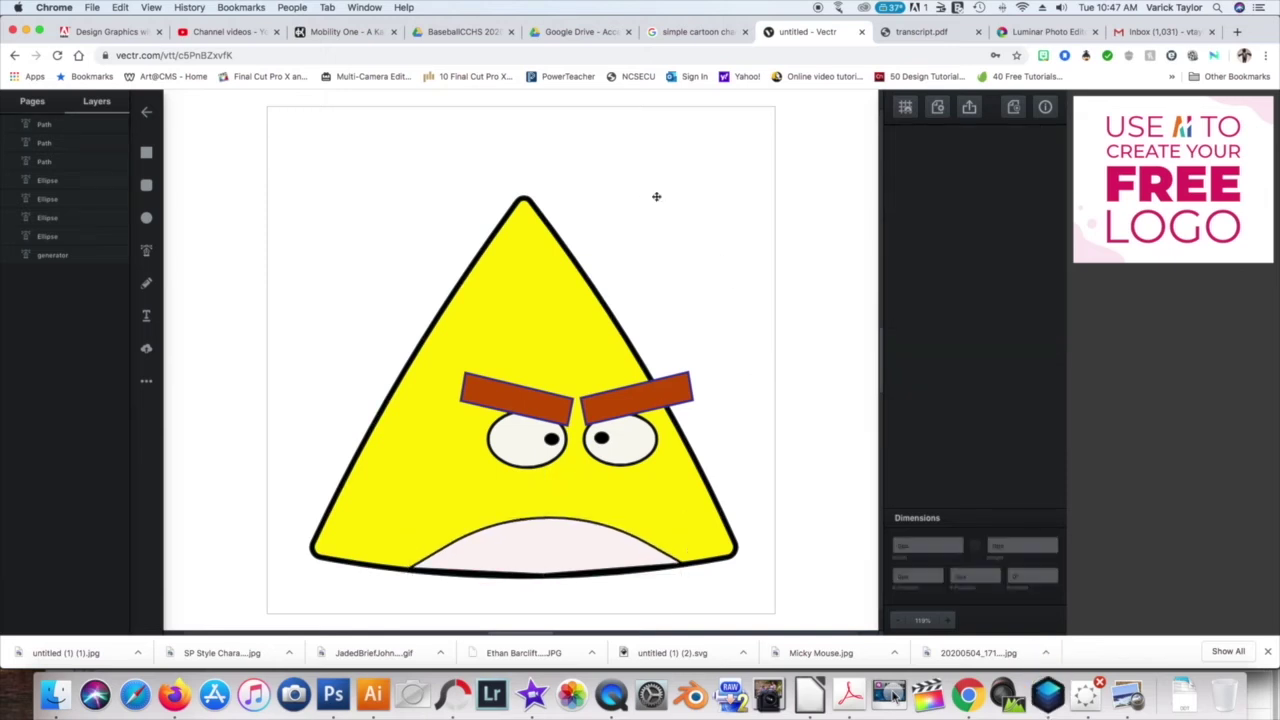
Draw a closed, narrow beak triangle pointing right with the Pen tool, between the eyes and the belly, about 118 by 48 px
{"action": "left_click", "coordinate": [147, 251]}
{"action": "left_click_drag", "start_coordinate": [546, 500], "coordinate": [565, 532]}
{"action": "left_click", "coordinate": [638, 497]}
{"action": "left_click", "coordinate": [546, 500]}
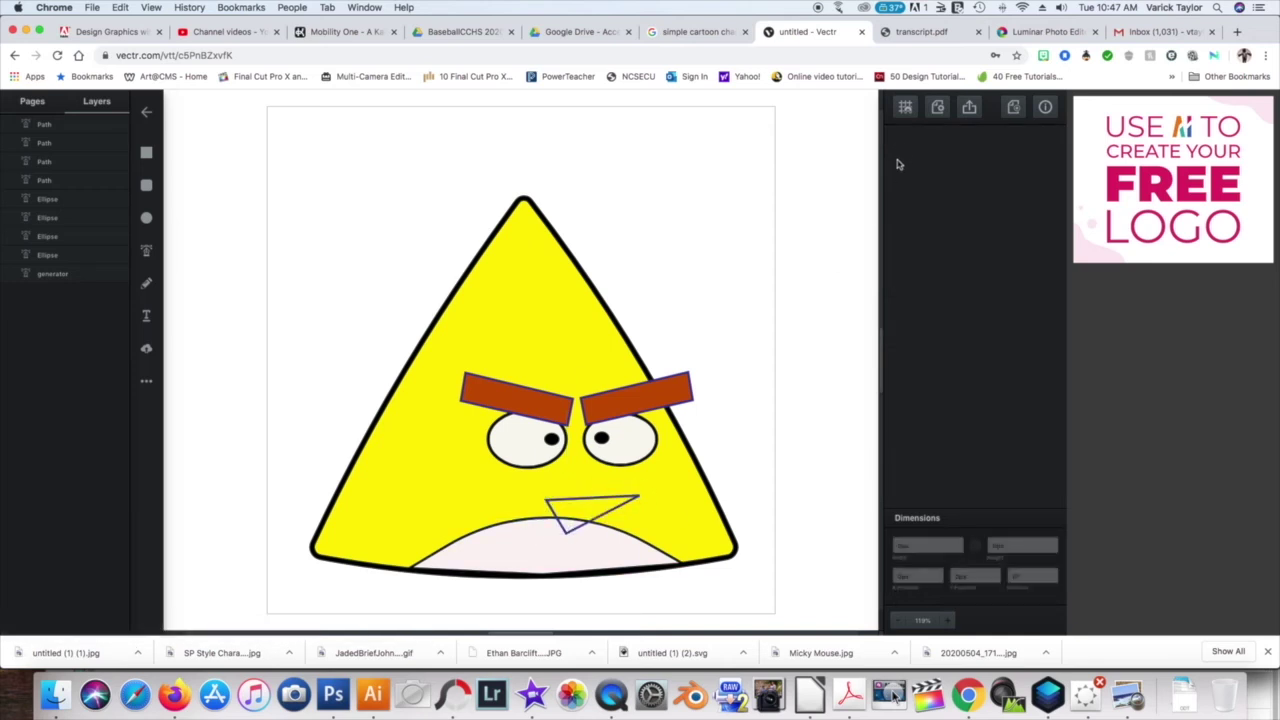
{"action": "key", "text": "Escape"}
Fill the beak triangle with orange (#f6ad06) and change its border to near-black
{"action": "left_click", "coordinate": [901, 160]}
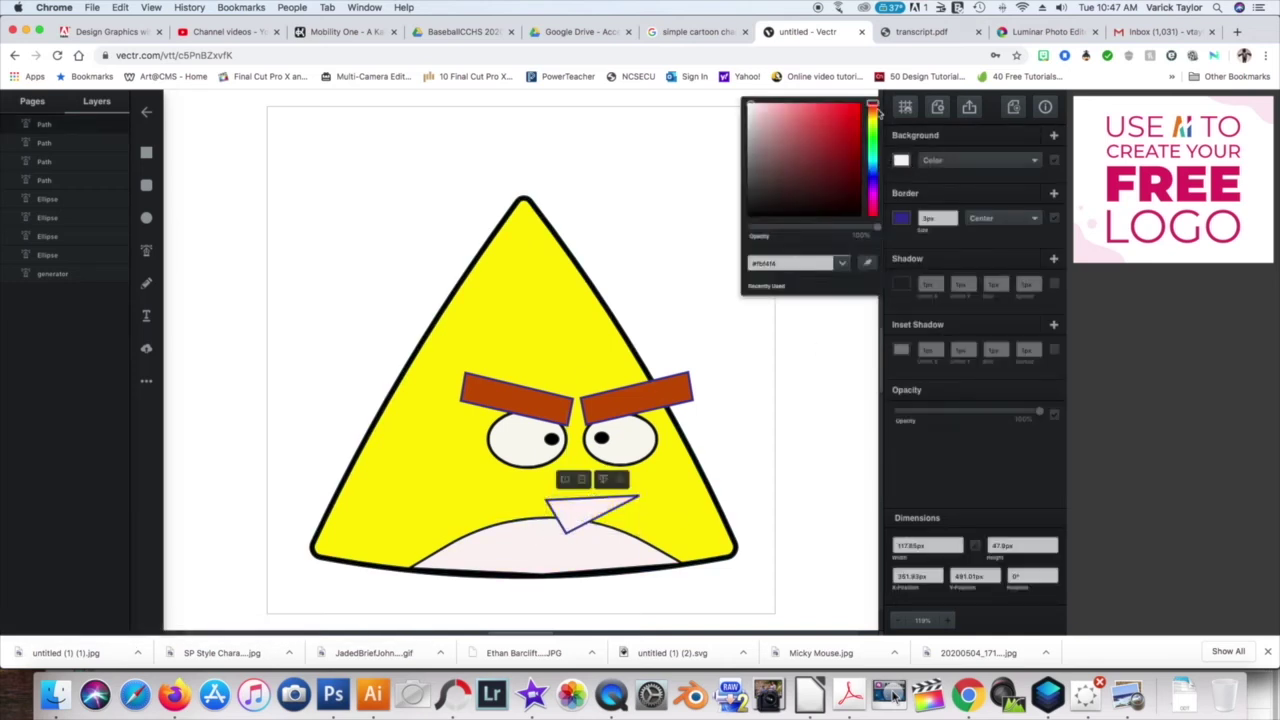
{"action": "left_click_drag", "start_coordinate": [872, 105], "coordinate": [873, 116]}
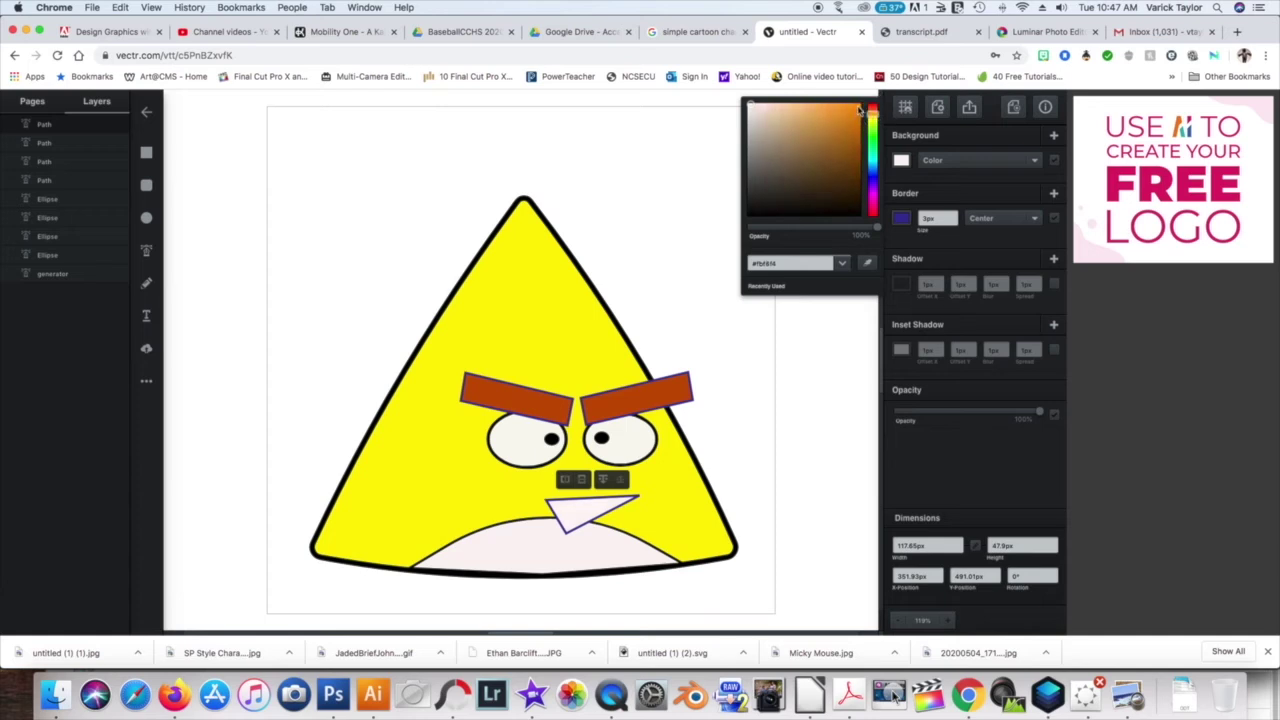
{"action": "left_click", "coordinate": [859, 111]}
{"action": "left_click_drag", "start_coordinate": [872, 116], "coordinate": [872, 116]}
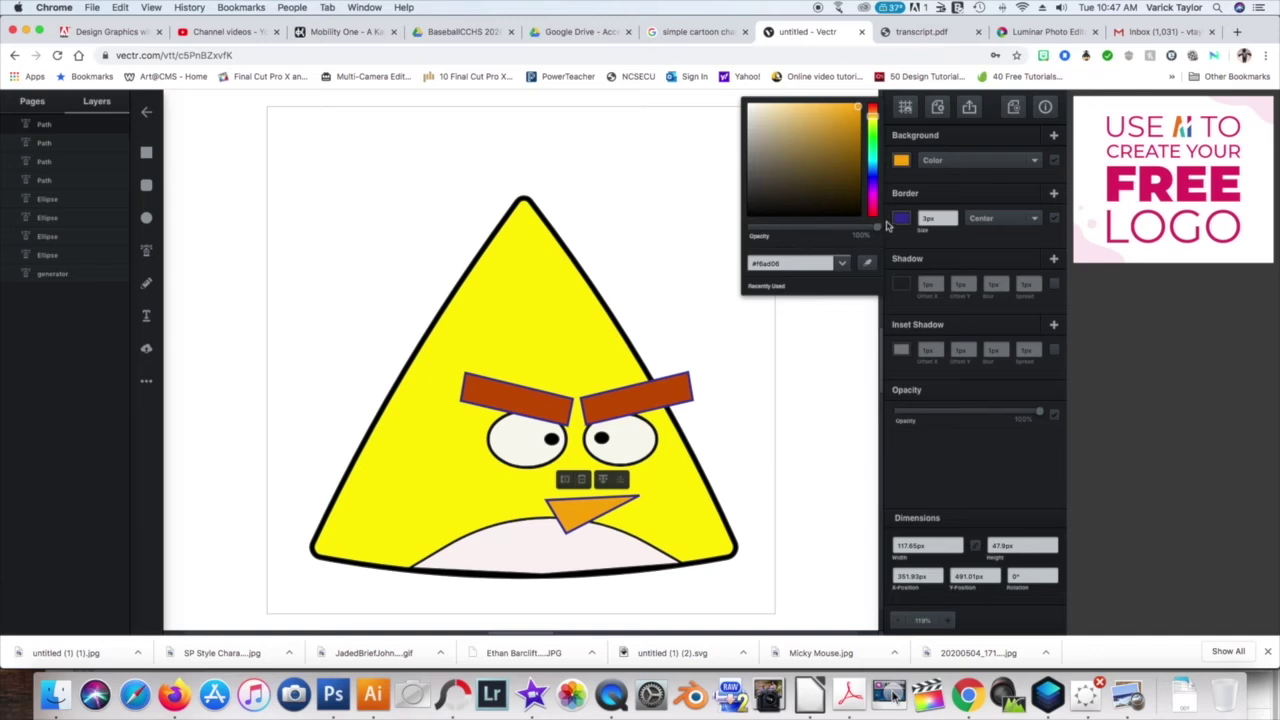
{"action": "left_click", "coordinate": [900, 218]}
{"action": "left_click", "coordinate": [760, 237]}
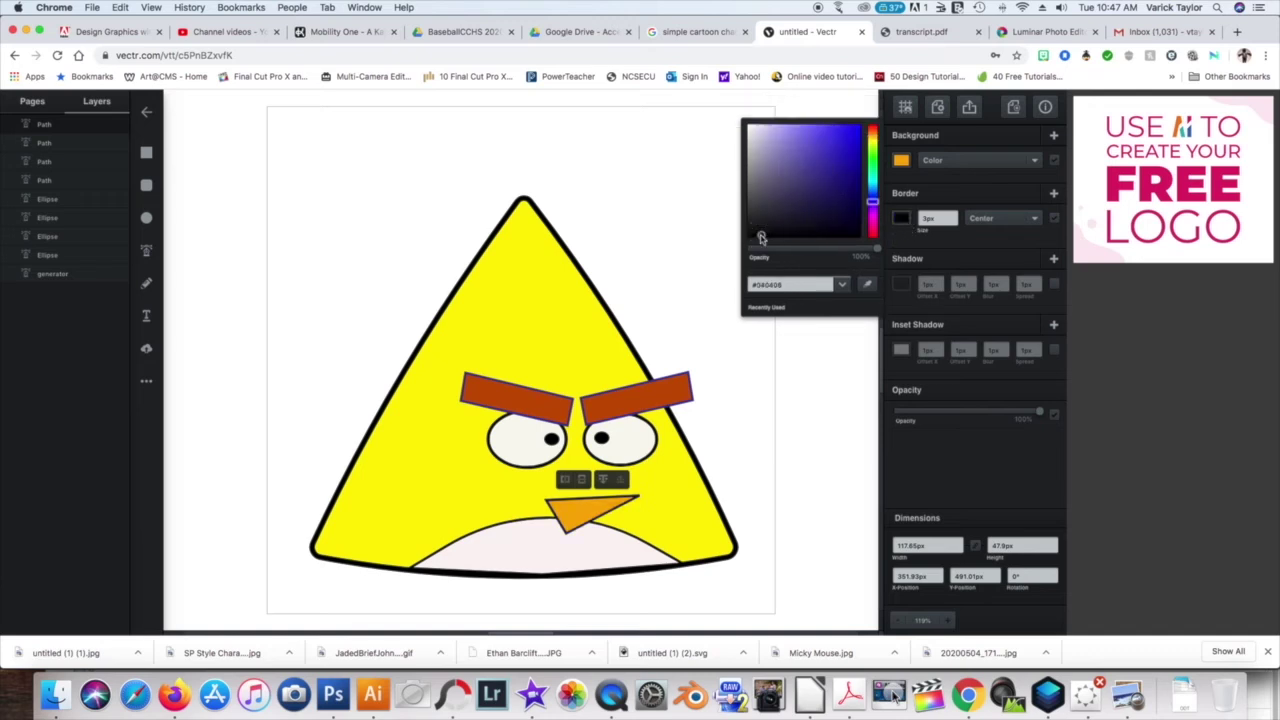
Duplicate the beak triangle, flip the copy vertically, and fit it slightly rotated against the original's upper edge
{"action": "right_click", "coordinate": [576, 506]}
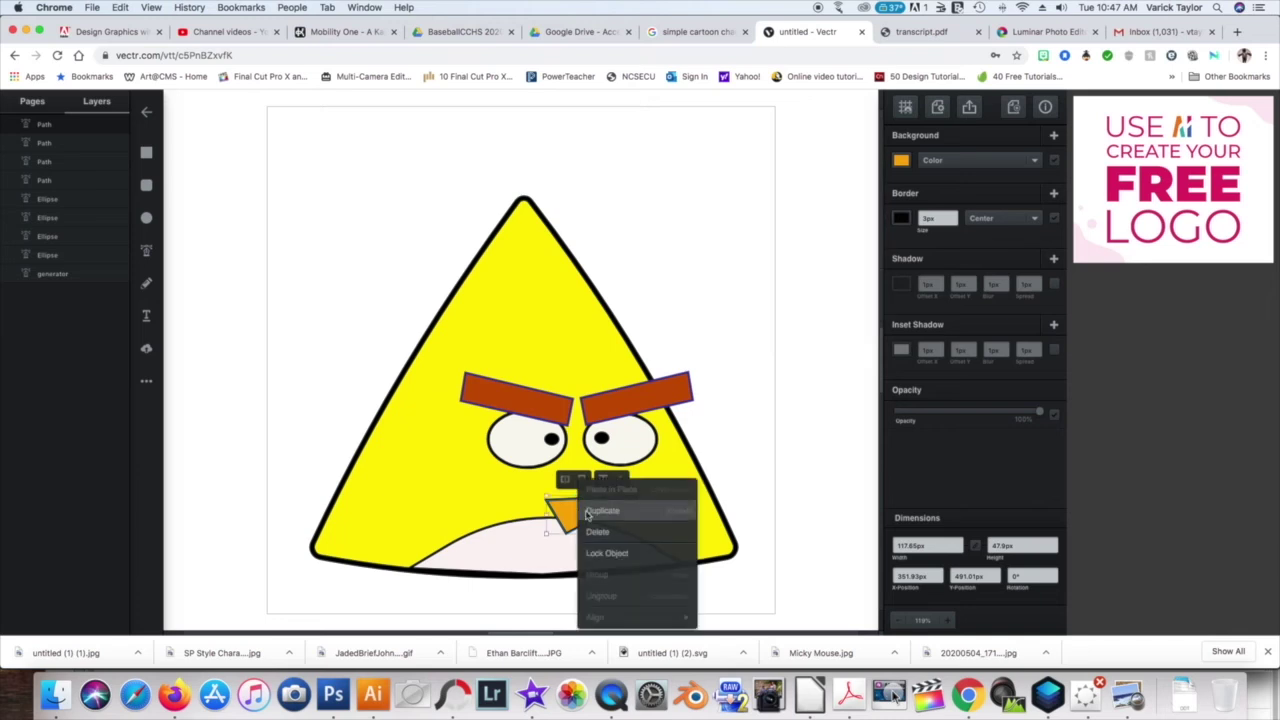
{"action": "left_click", "coordinate": [603, 511]}
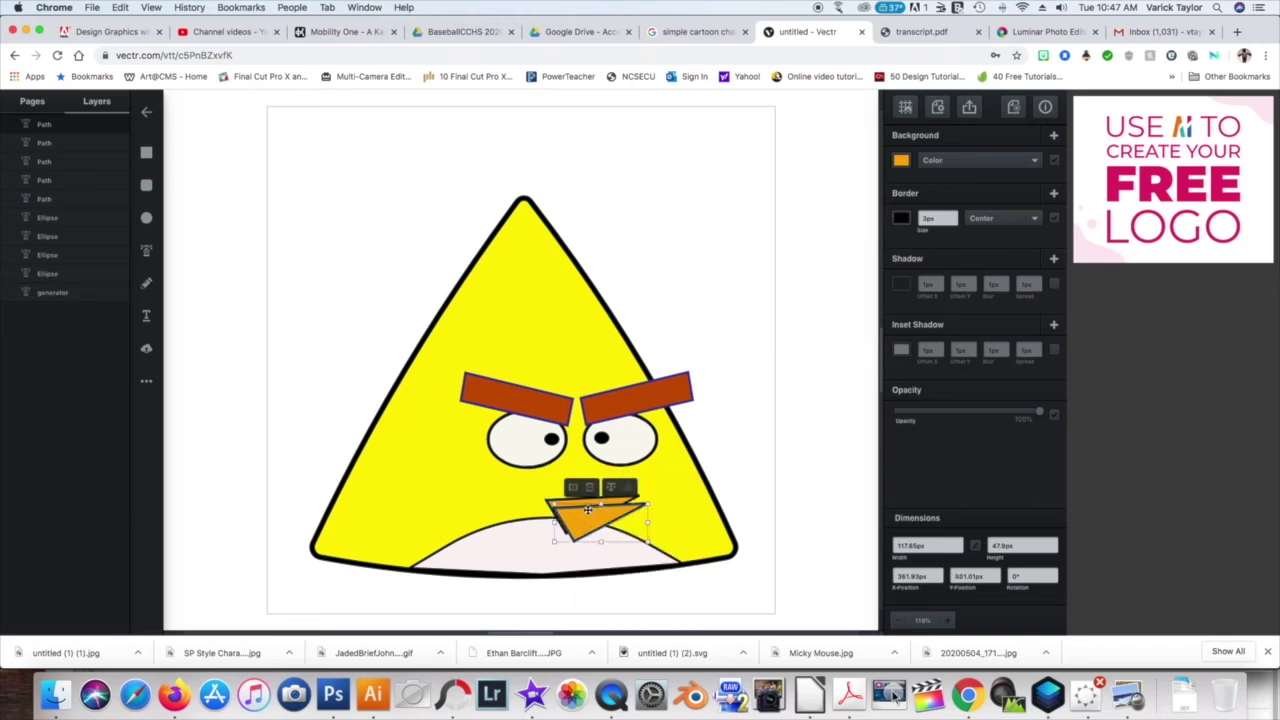
{"action": "left_click", "coordinate": [589, 488]}
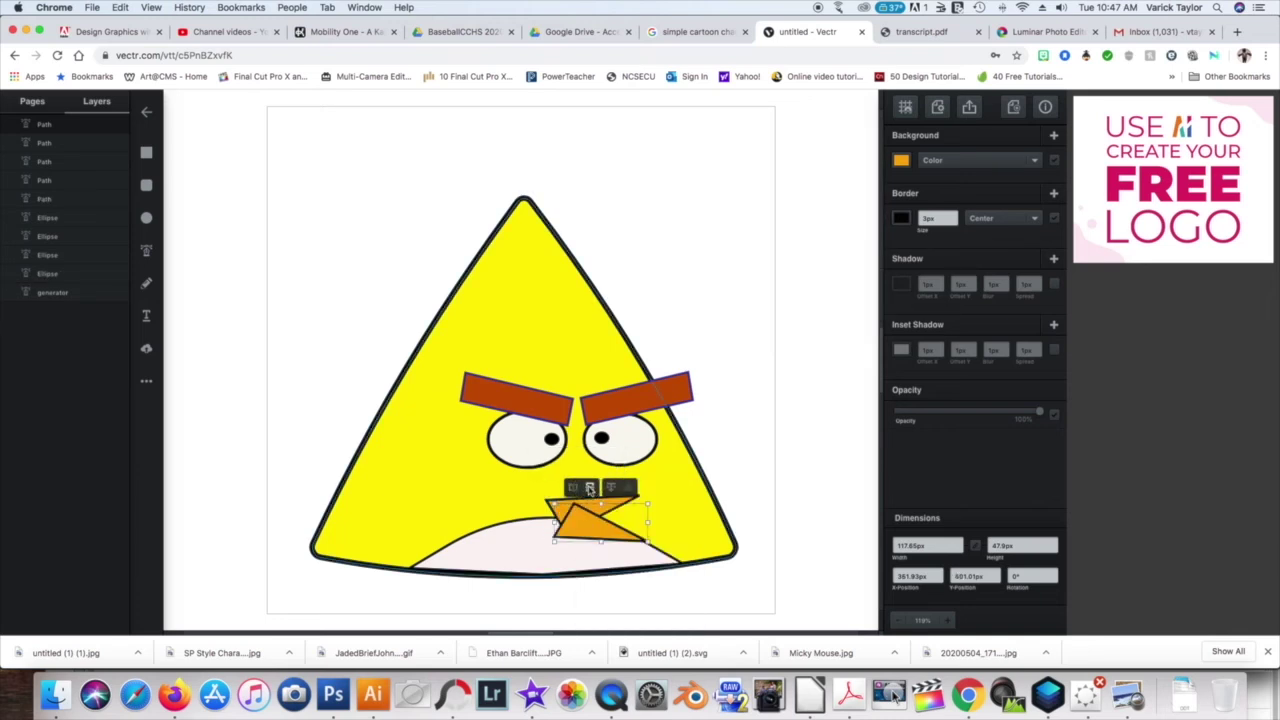
{"action": "left_click_drag", "start_coordinate": [590, 522], "coordinate": [578, 488]}
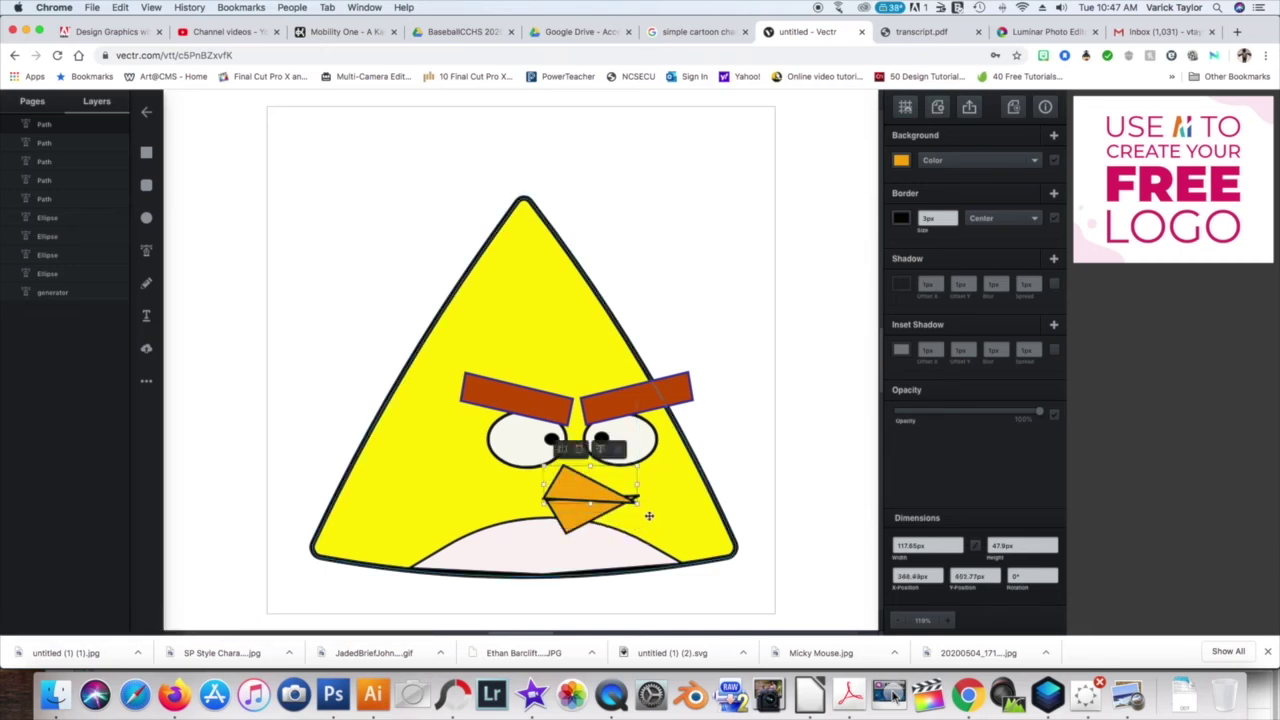
{"action": "left_click", "coordinate": [650, 510]}
{"action": "left_click_drag", "start_coordinate": [650, 510], "coordinate": [584, 486]}
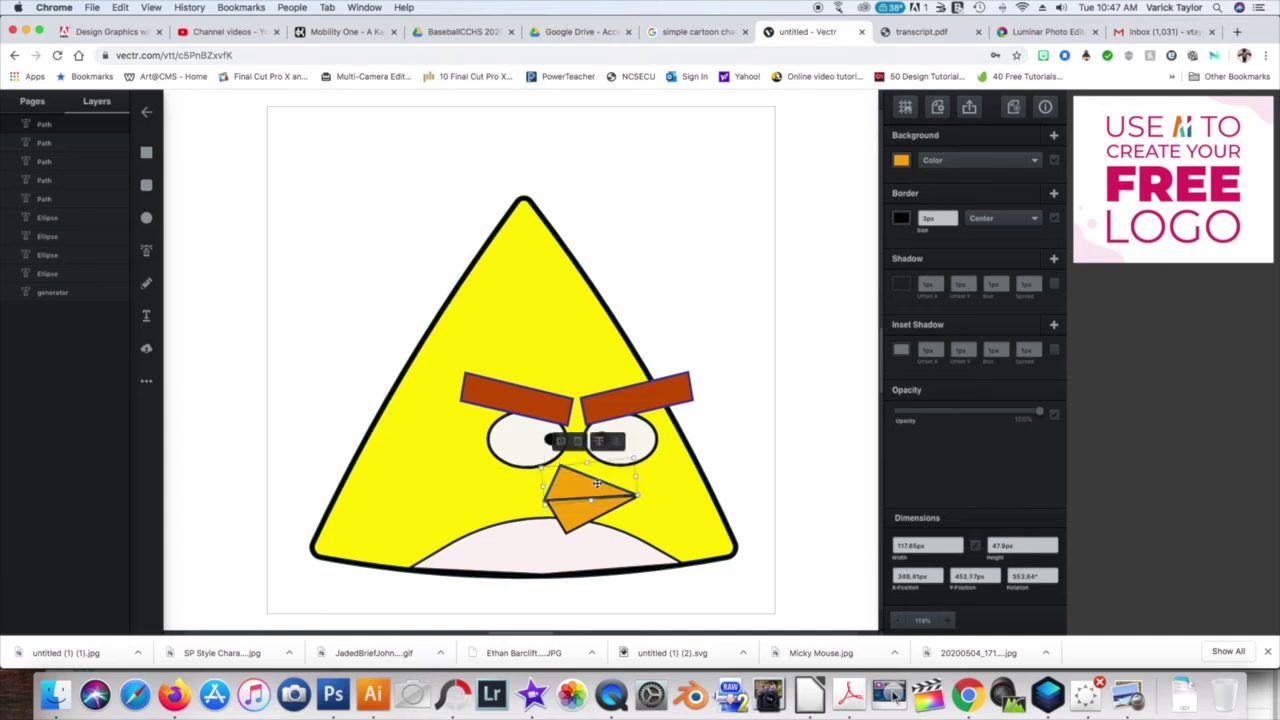
Pull the upper beak's tip outward past the lower beak until the shape is about 182 by 59 px
{"action": "key", "text": "Escape"}
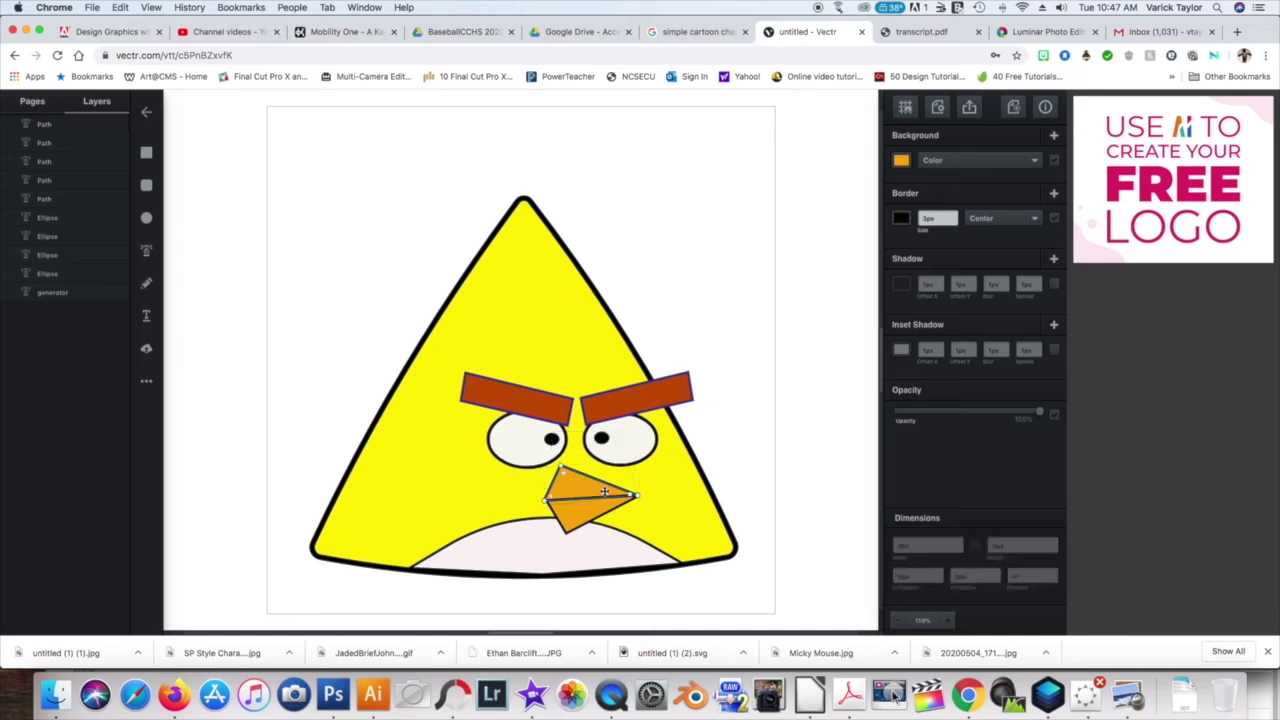
{"action": "left_click_drag", "start_coordinate": [637, 494], "coordinate": [690, 498]}
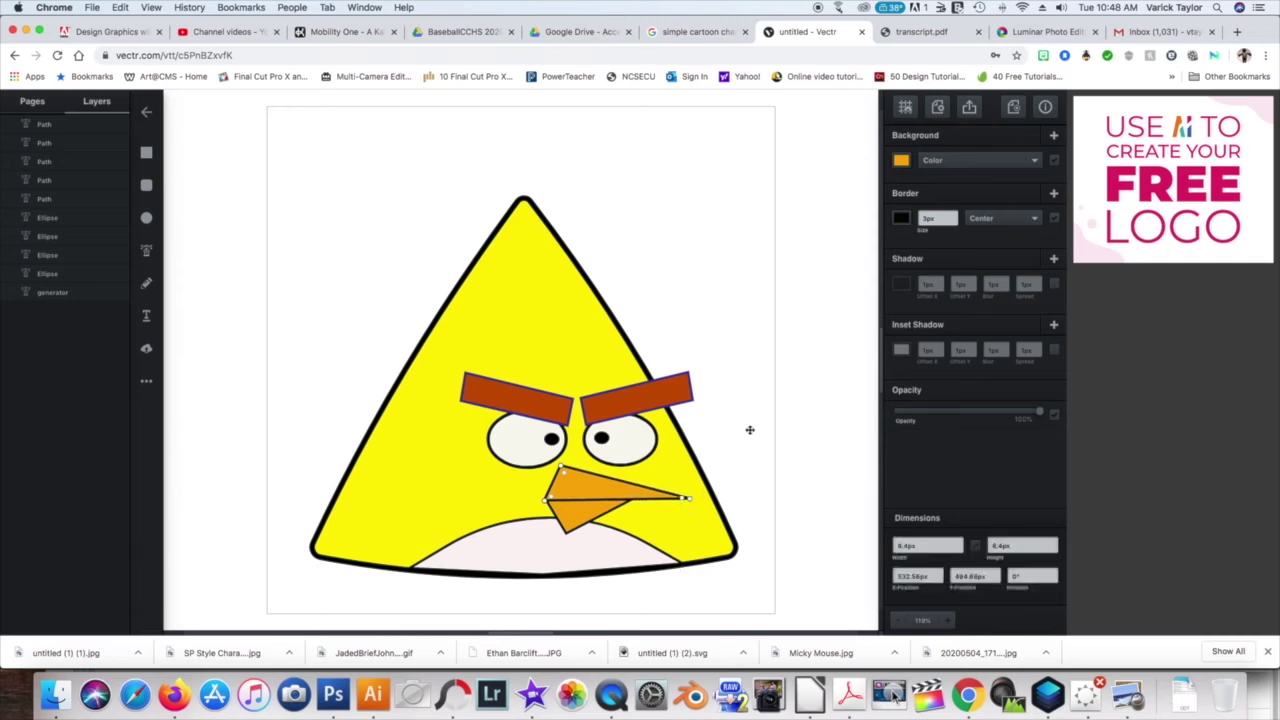
{"action": "left_click", "coordinate": [746, 430]}
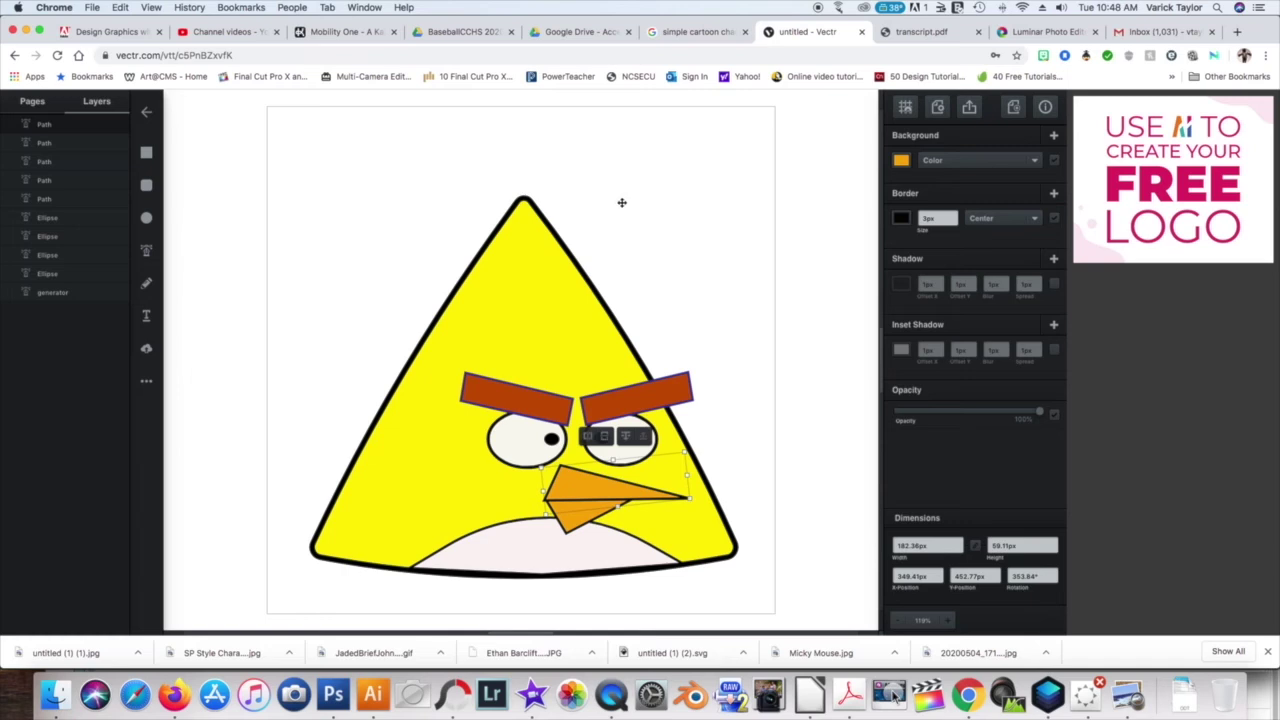
Draw a closed spiky crest about 134 by 108 px at the body's top point with the Pen tool and fill it with near-black (#080808)
{"action": "left_click", "coordinate": [147, 251]}
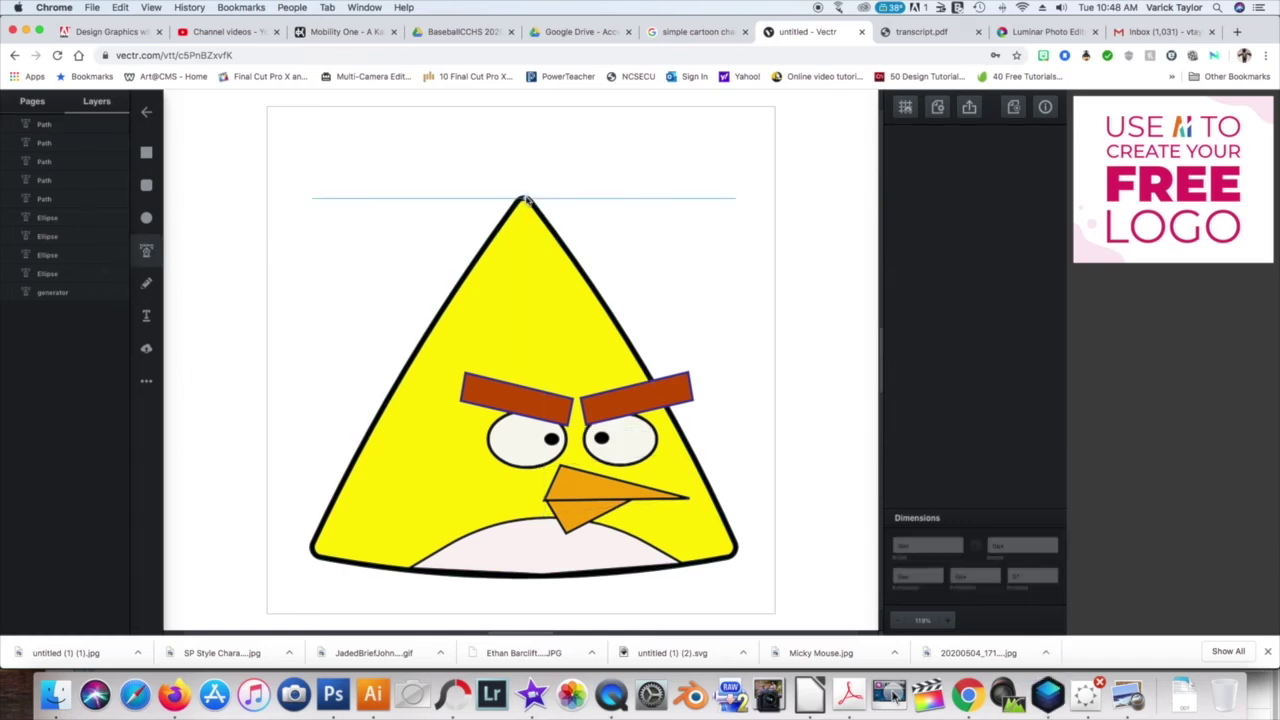
{"action": "left_click", "coordinate": [525, 200]}
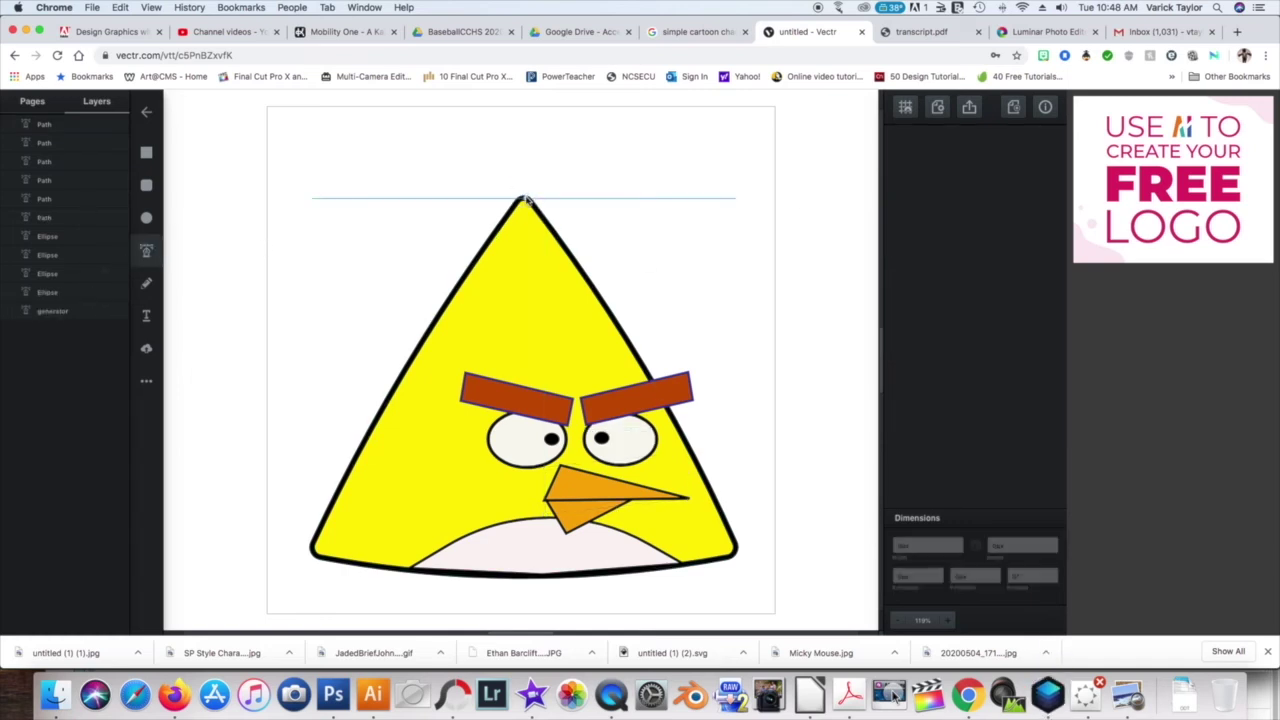
{"action": "left_click", "coordinate": [480, 147]}
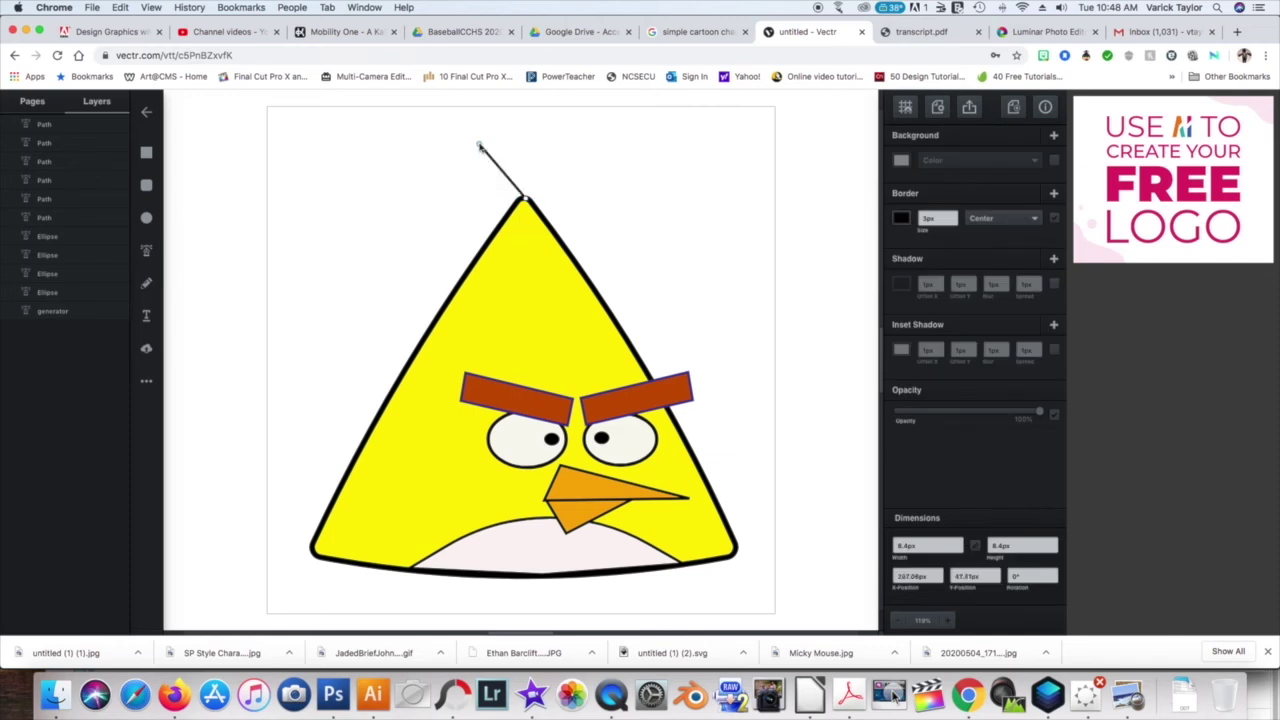
{"action": "left_click", "coordinate": [491, 189]}
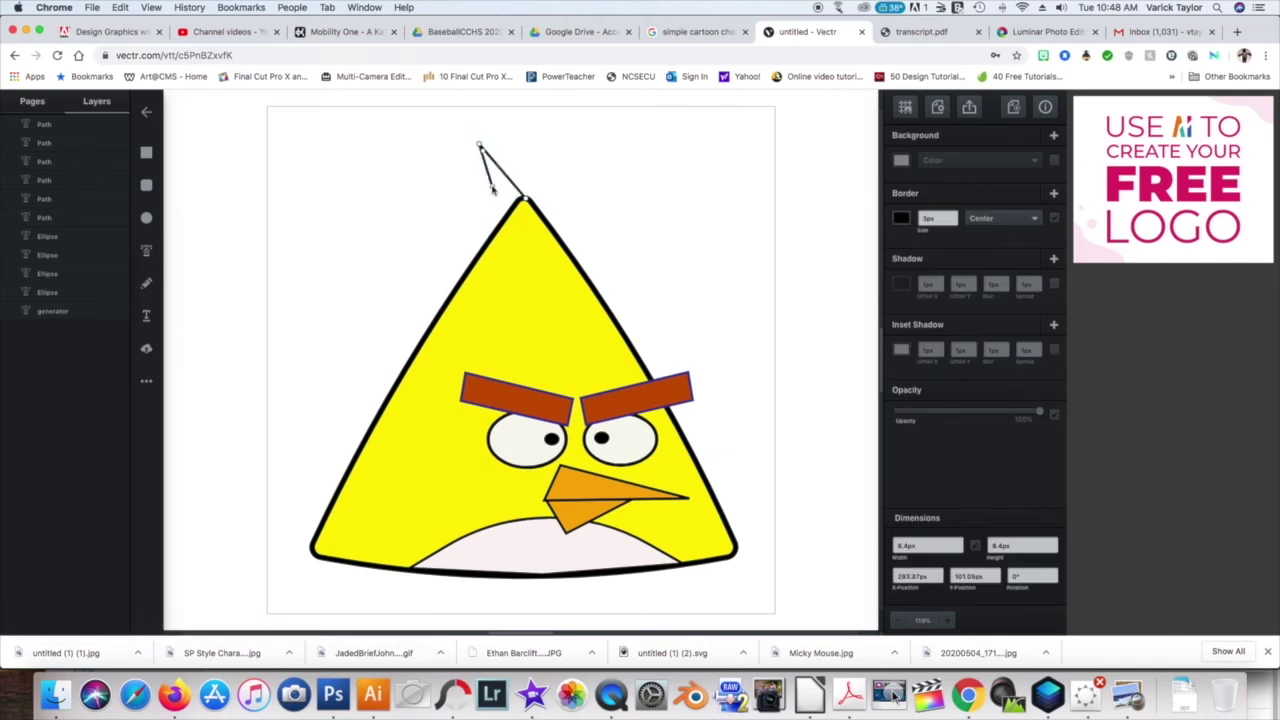
{"action": "left_click", "coordinate": [421, 155]}
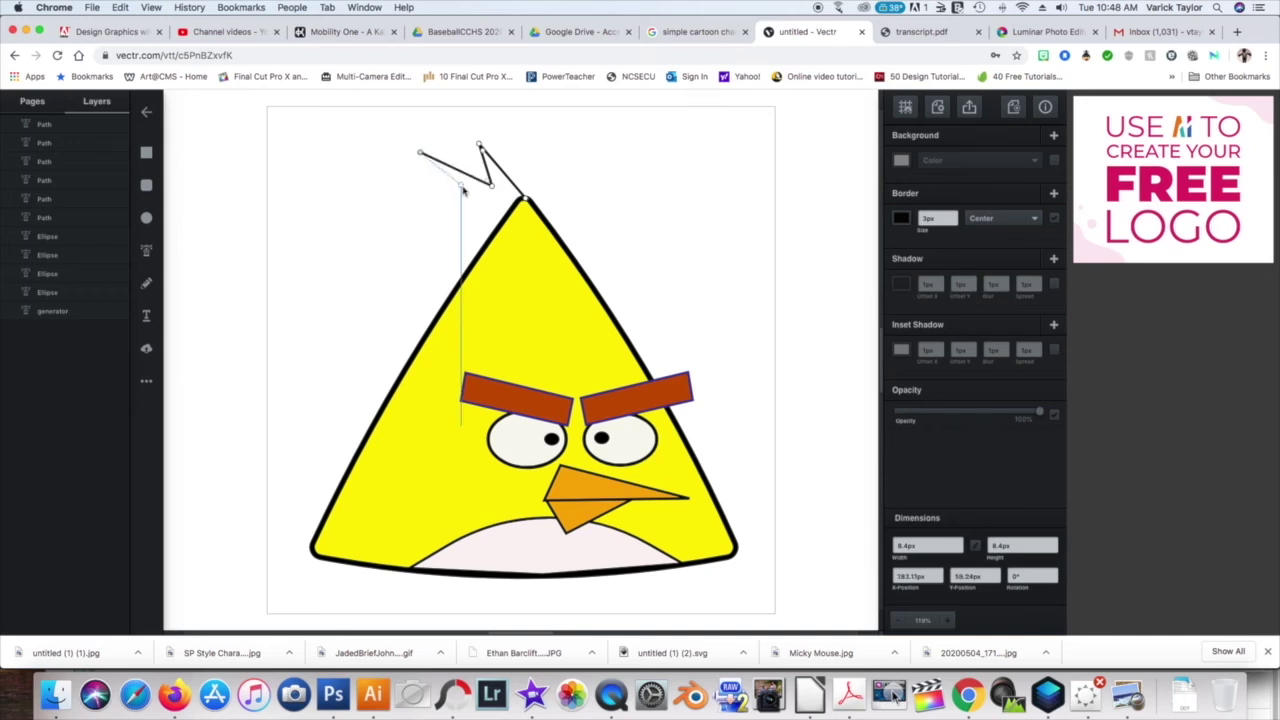
{"action": "left_click", "coordinate": [468, 194]}
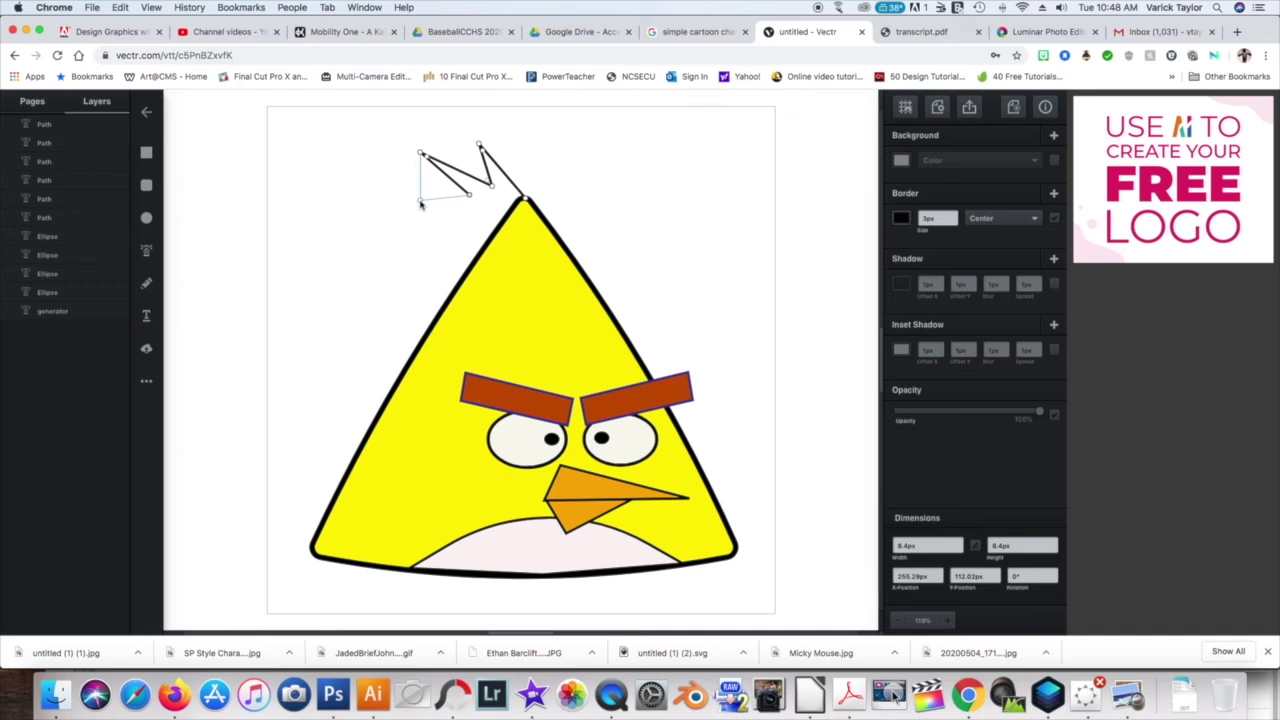
{"action": "left_click", "coordinate": [420, 202]}
{"action": "left_click", "coordinate": [473, 212]}
{"action": "left_click", "coordinate": [441, 230]}
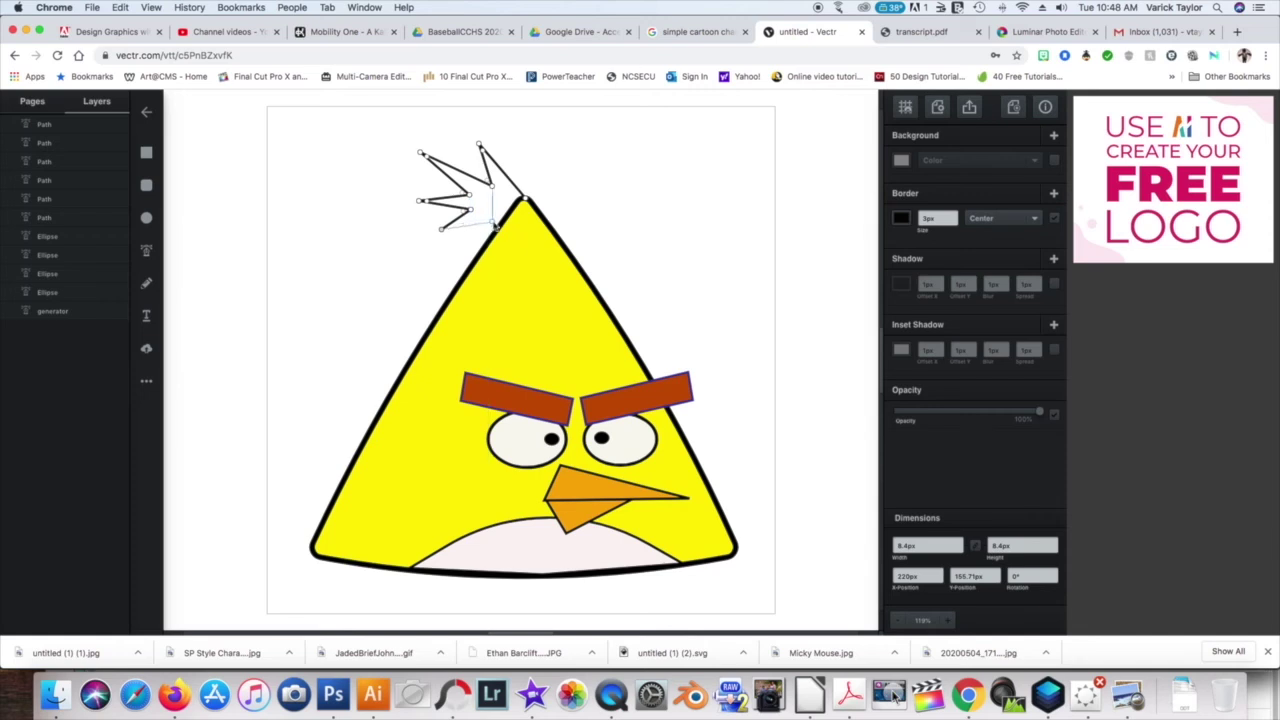
{"action": "left_click", "coordinate": [500, 226]}
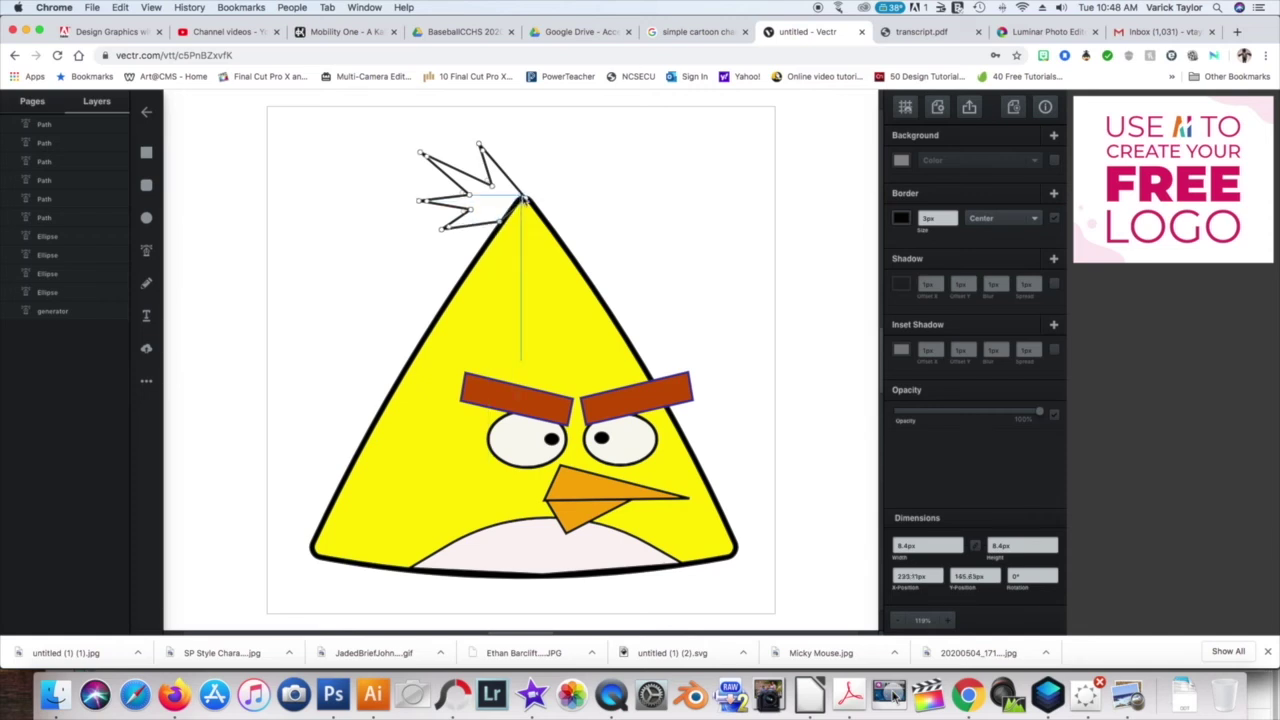
{"action": "left_click", "coordinate": [523, 200]}
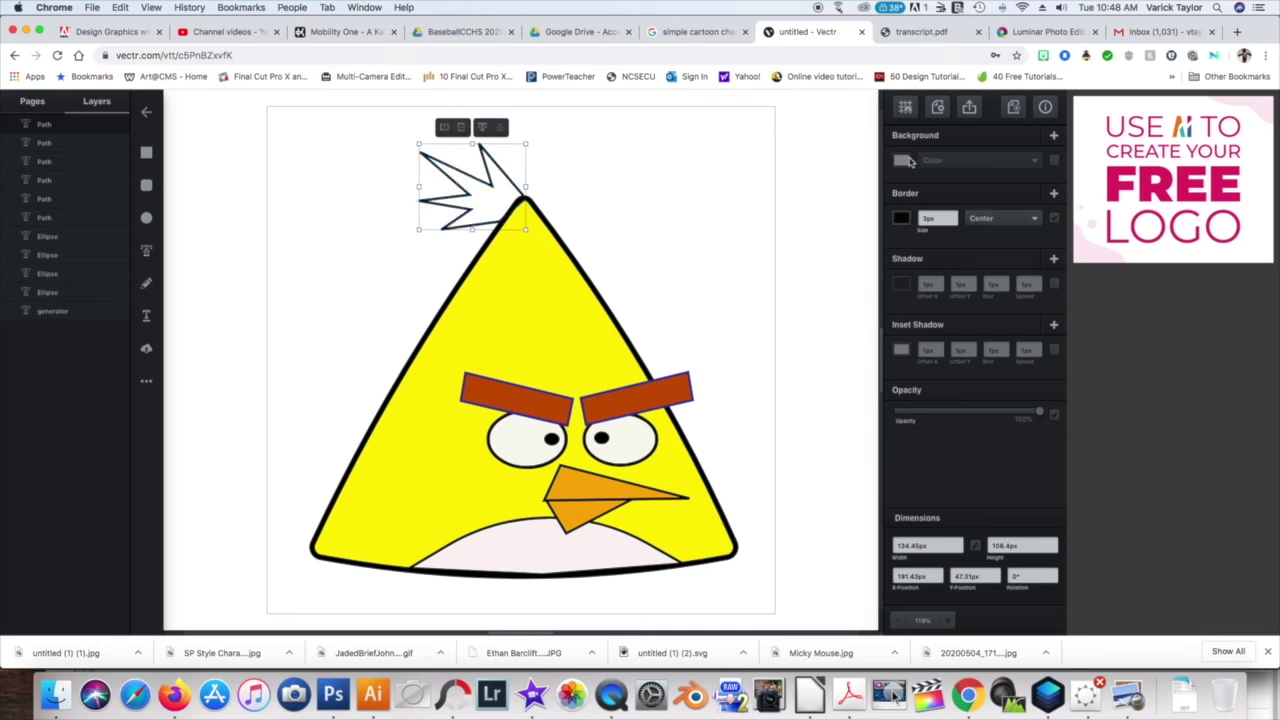
{"action": "left_click", "coordinate": [903, 161]}
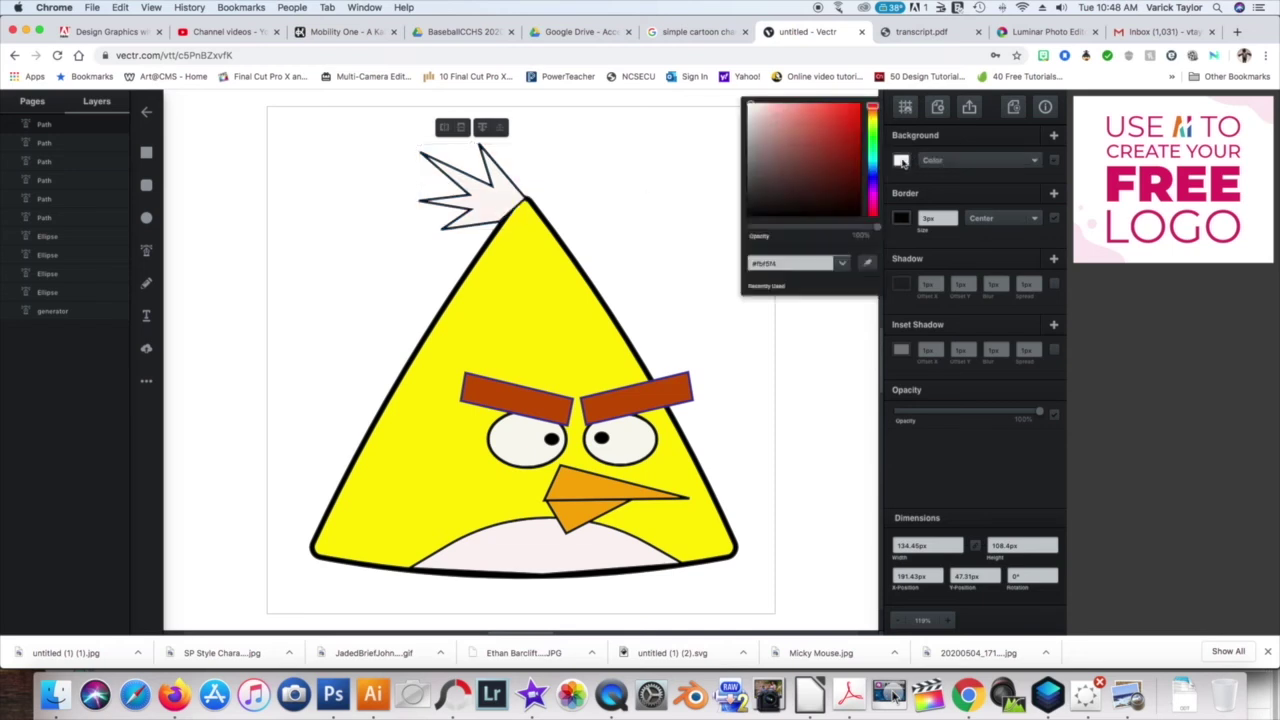
{"action": "left_click", "coordinate": [753, 215]}
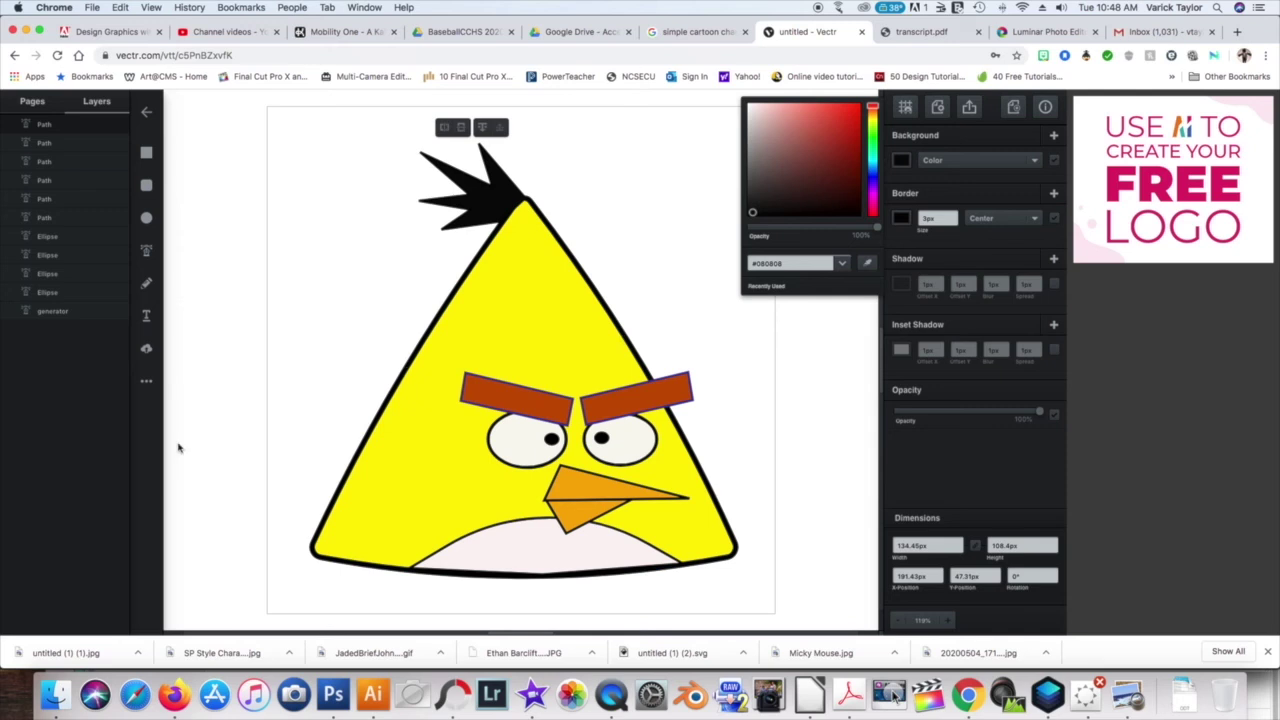
Draw a closed three-spiked tail about 102 by 91 px on the body's left edge with the Pen tool and fill it with near-black (#080808)
{"action": "left_click", "coordinate": [146, 250]}
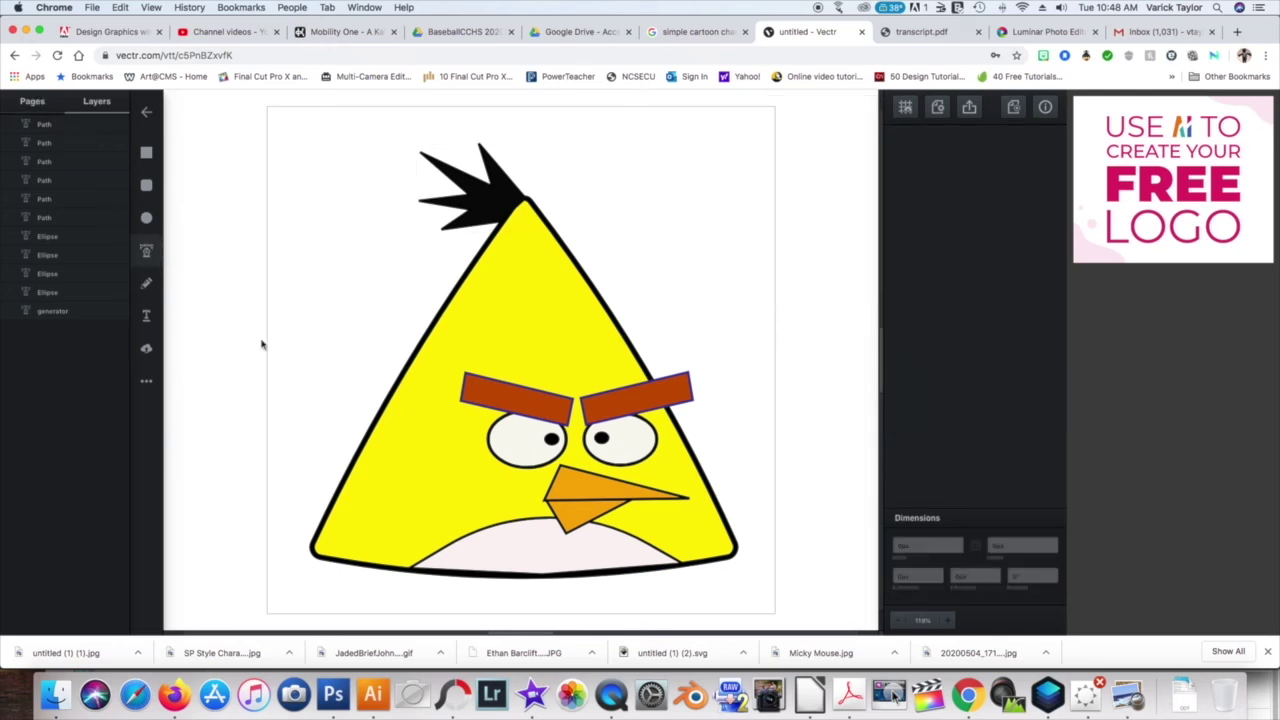
{"action": "left_click", "coordinate": [369, 421]}
{"action": "left_click", "coordinate": [333, 377]}
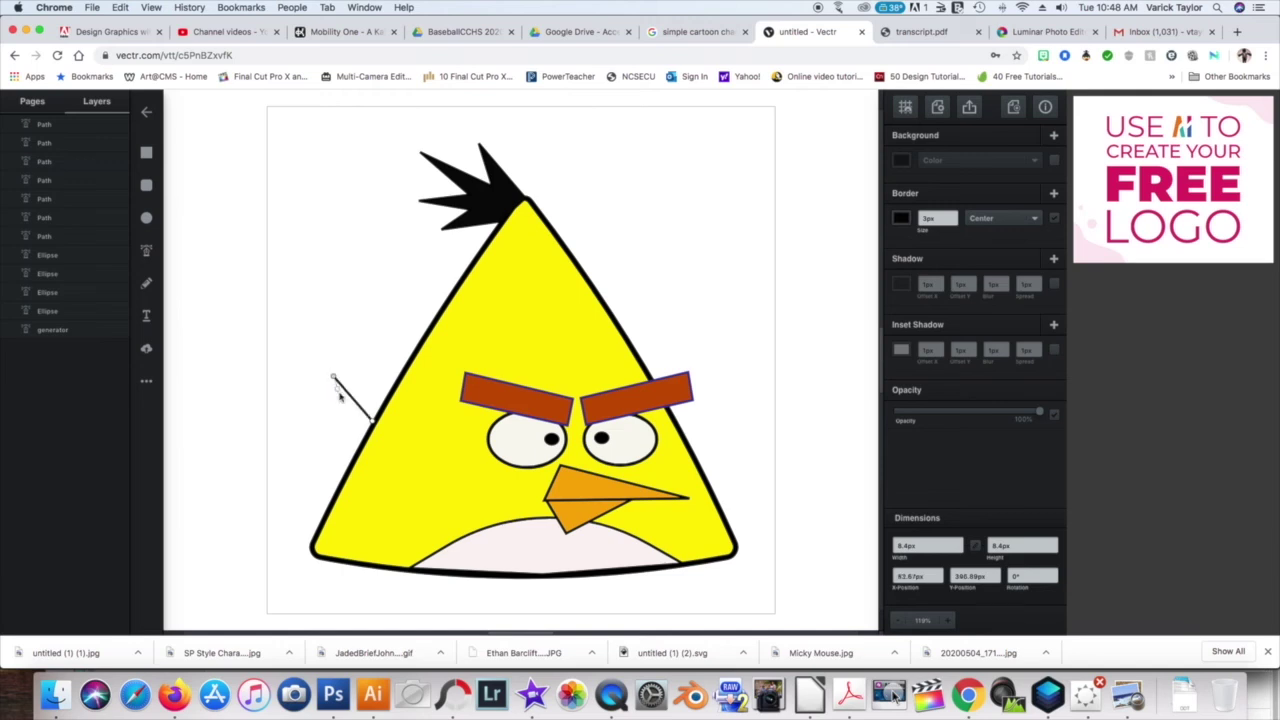
{"action": "left_click", "coordinate": [348, 419]}
{"action": "left_click", "coordinate": [291, 411]}
{"action": "left_click", "coordinate": [340, 432]}
{"action": "left_click", "coordinate": [305, 447]}
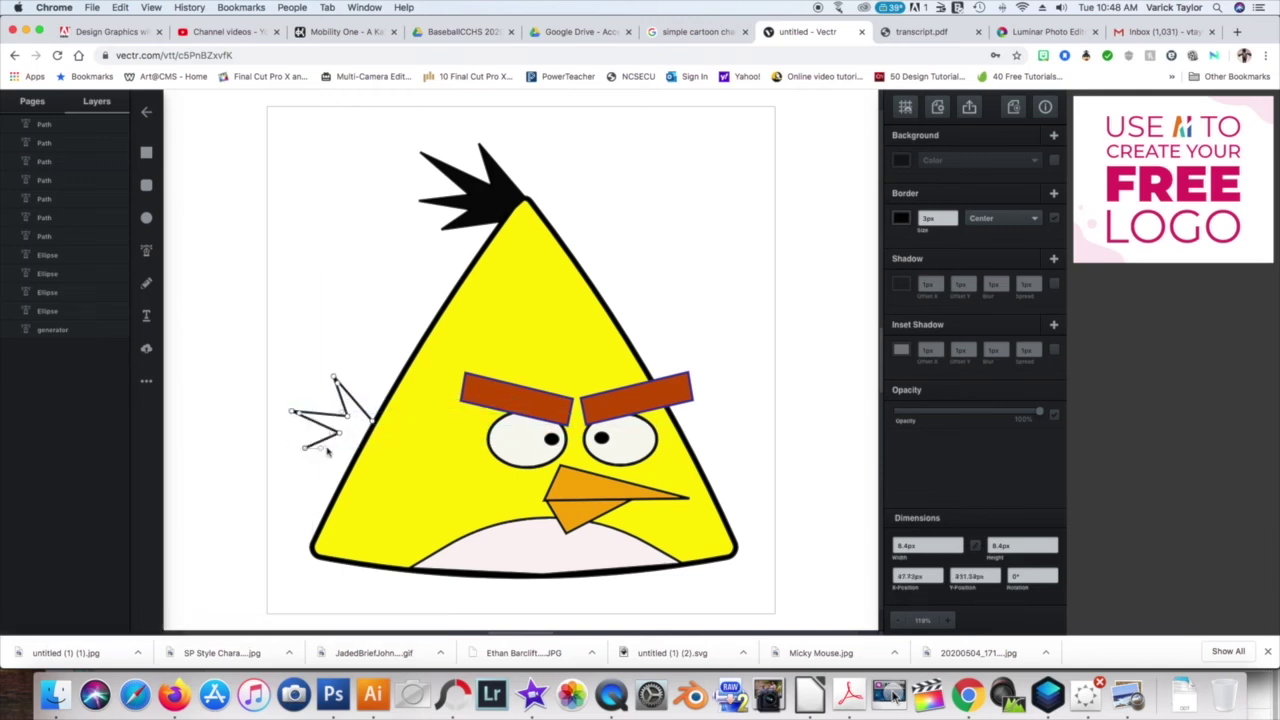
{"action": "left_click", "coordinate": [358, 445]}
{"action": "left_click", "coordinate": [371, 422]}
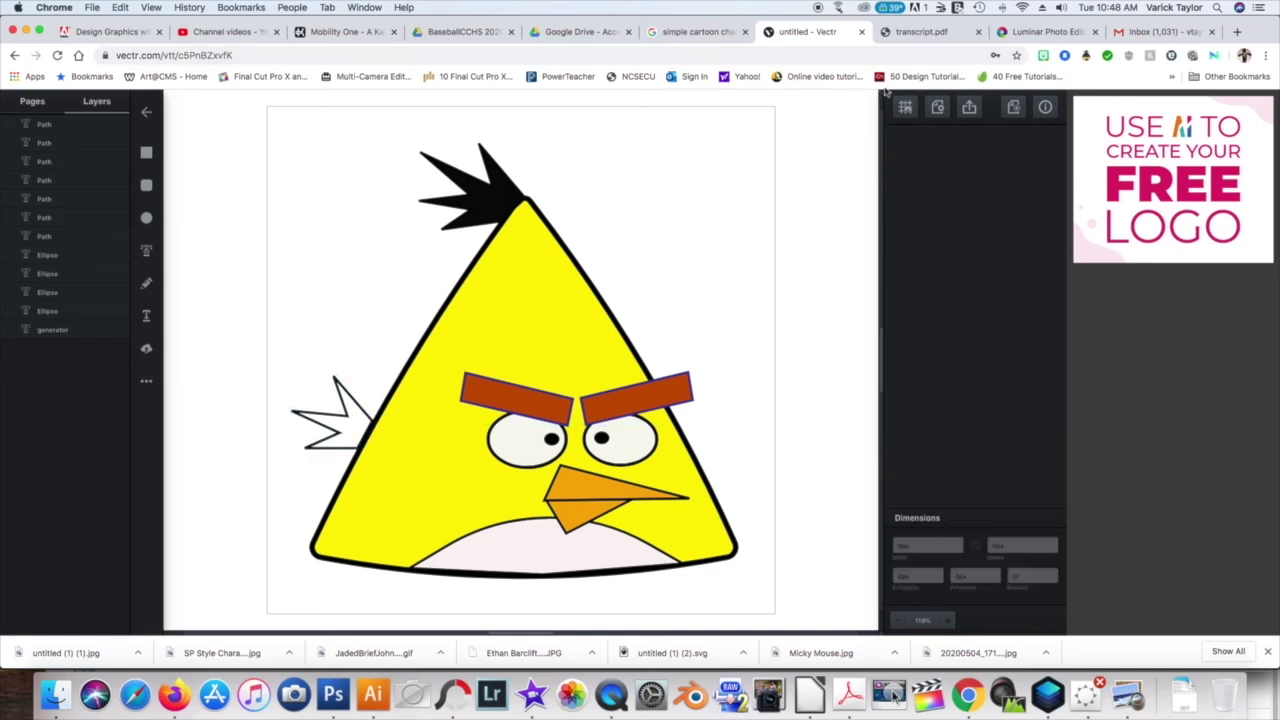
{"action": "left_click", "coordinate": [902, 161]}
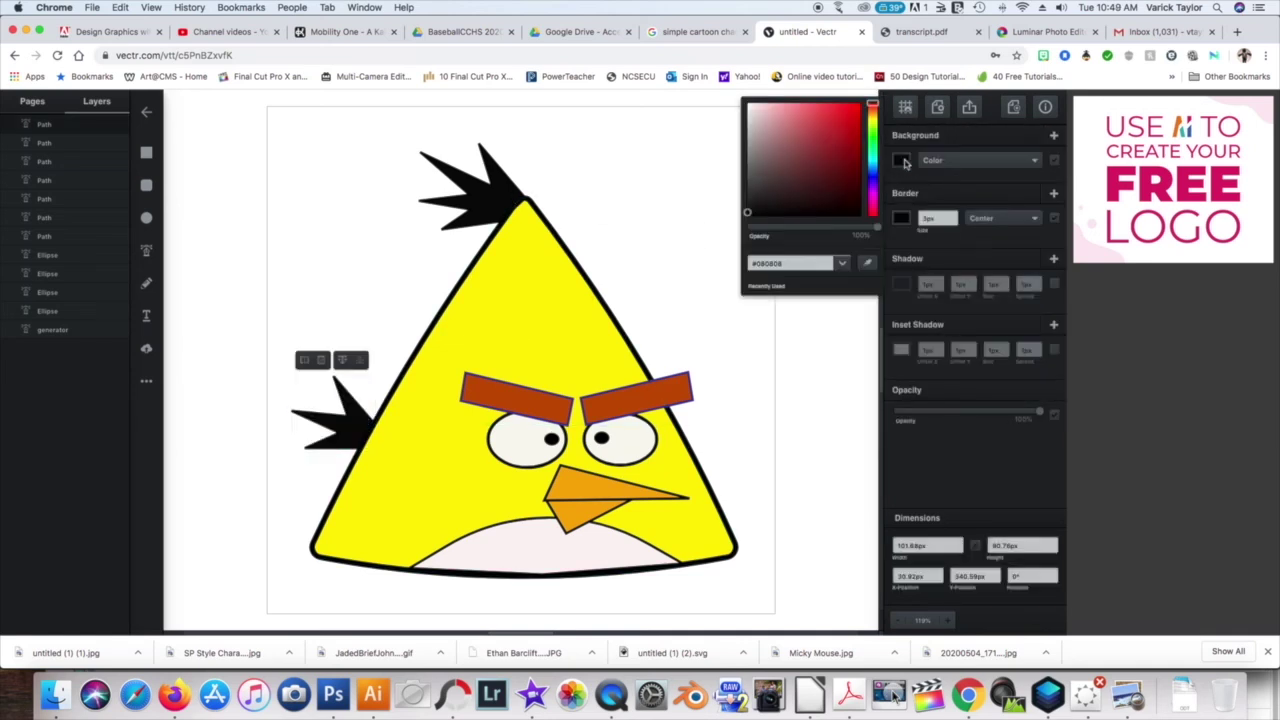
{"action": "left_click", "coordinate": [661, 224]}
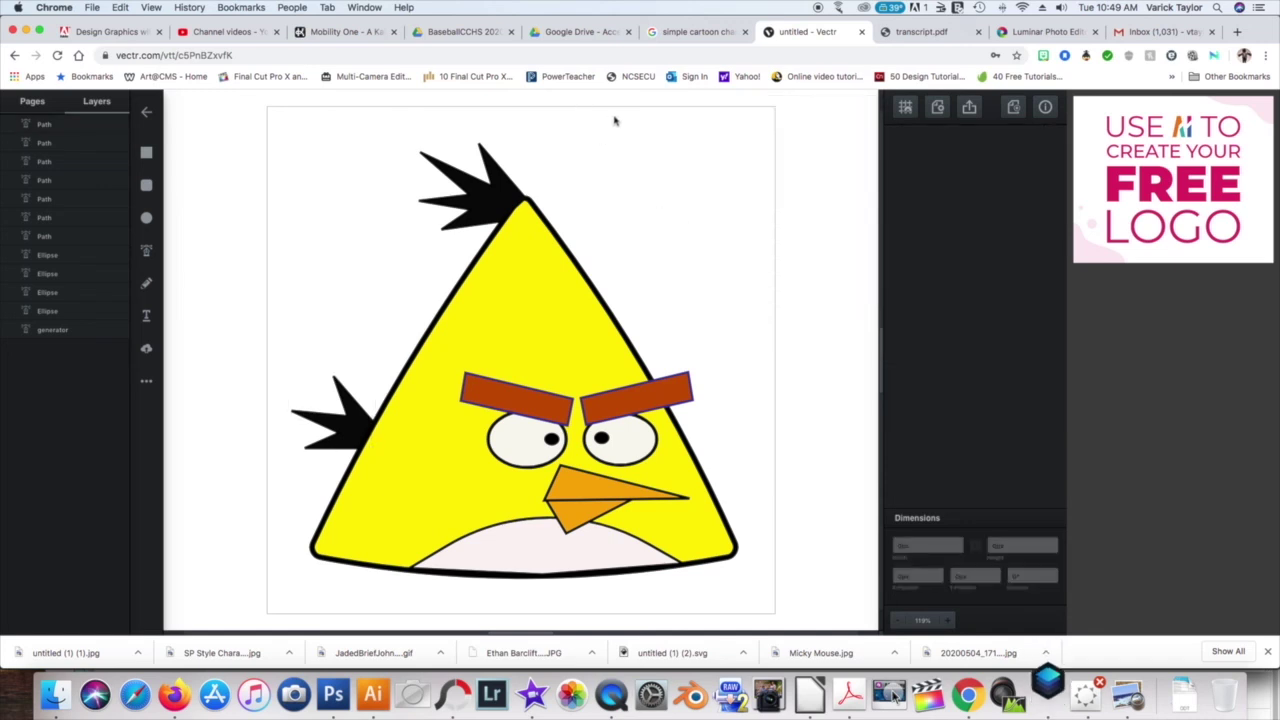
Move the crest and the tail to the bottom of the layer order, behind the yellow body
{"action": "left_click", "coordinate": [490, 203]}
{"action": "left_click_drag", "start_coordinate": [60, 158], "coordinate": [47, 334]}
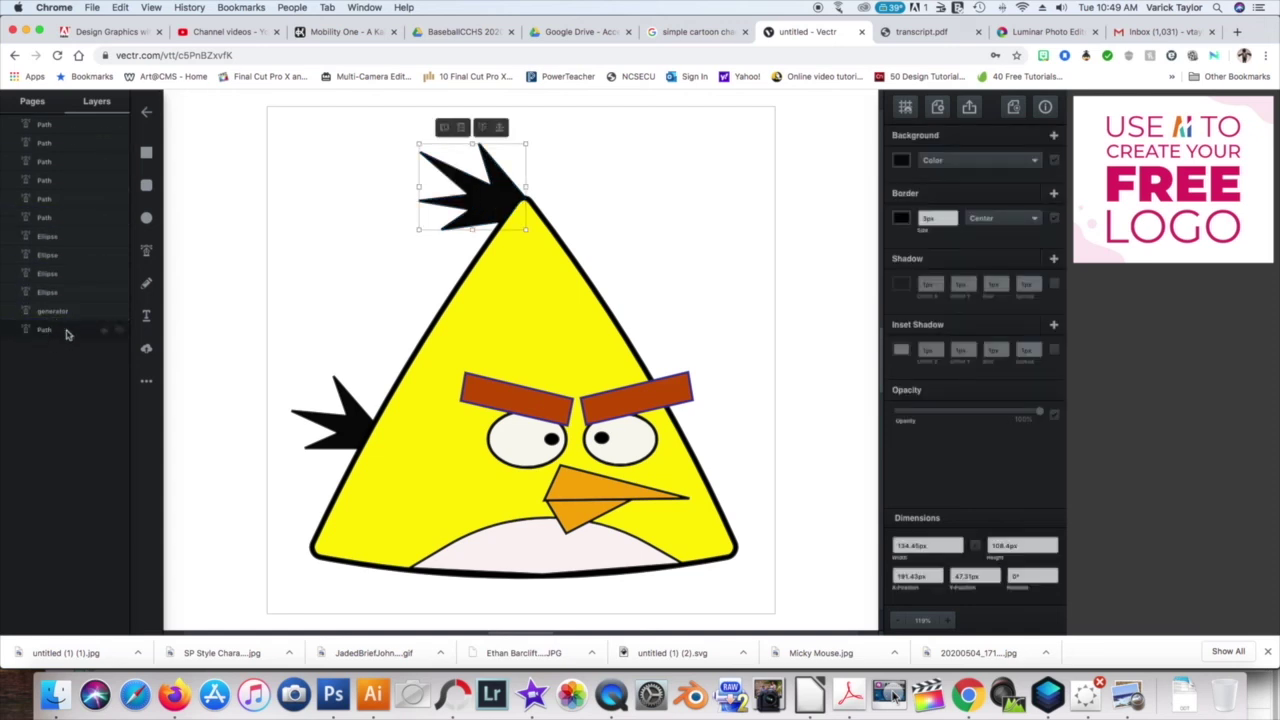
{"action": "left_click", "coordinate": [342, 418]}
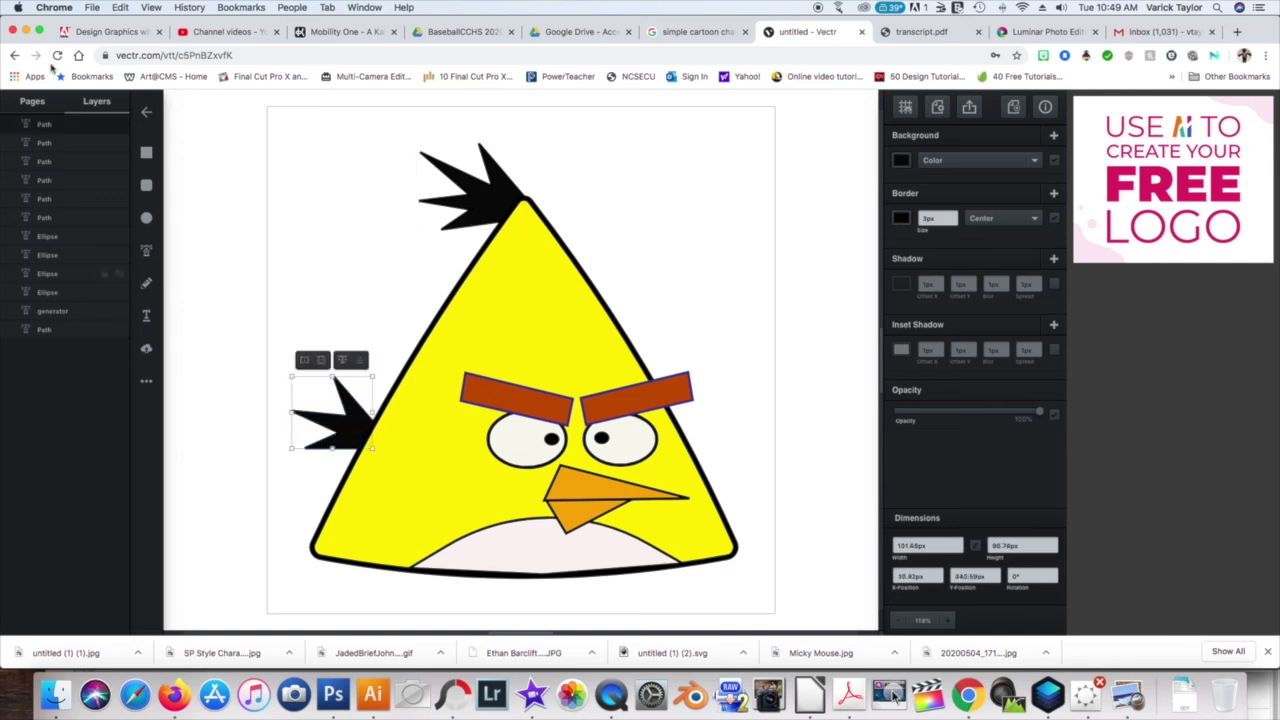
{"action": "left_click_drag", "start_coordinate": [60, 126], "coordinate": [50, 330]}
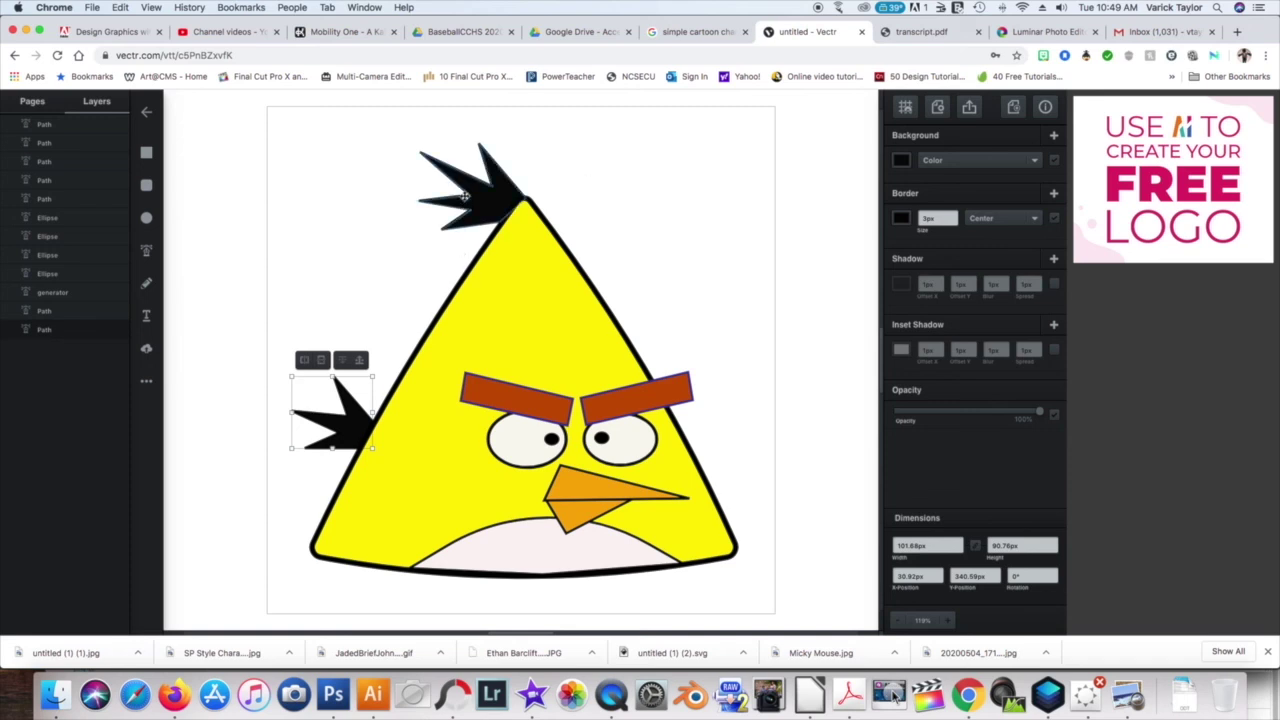
{"action": "left_click", "coordinate": [736, 217]}
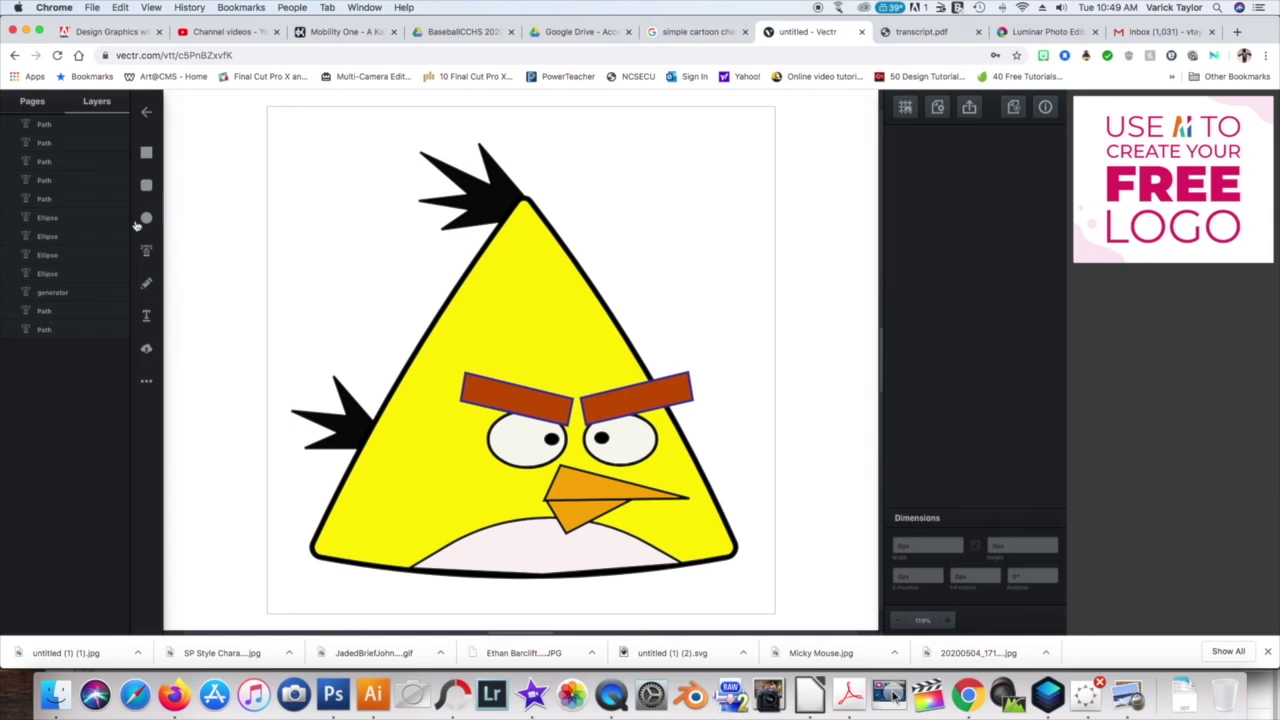
Add a text object with the author's name beside the crest, to the upper right of the bird
{"action": "left_click", "coordinate": [146, 316]}
{"action": "left_click", "coordinate": [593, 136]}
{"action": "type", "text": "V. Taylor"}
{"action": "left_click", "coordinate": [46, 125]}
{"action": "left_click_drag", "start_coordinate": [639, 141], "coordinate": [686, 137]}
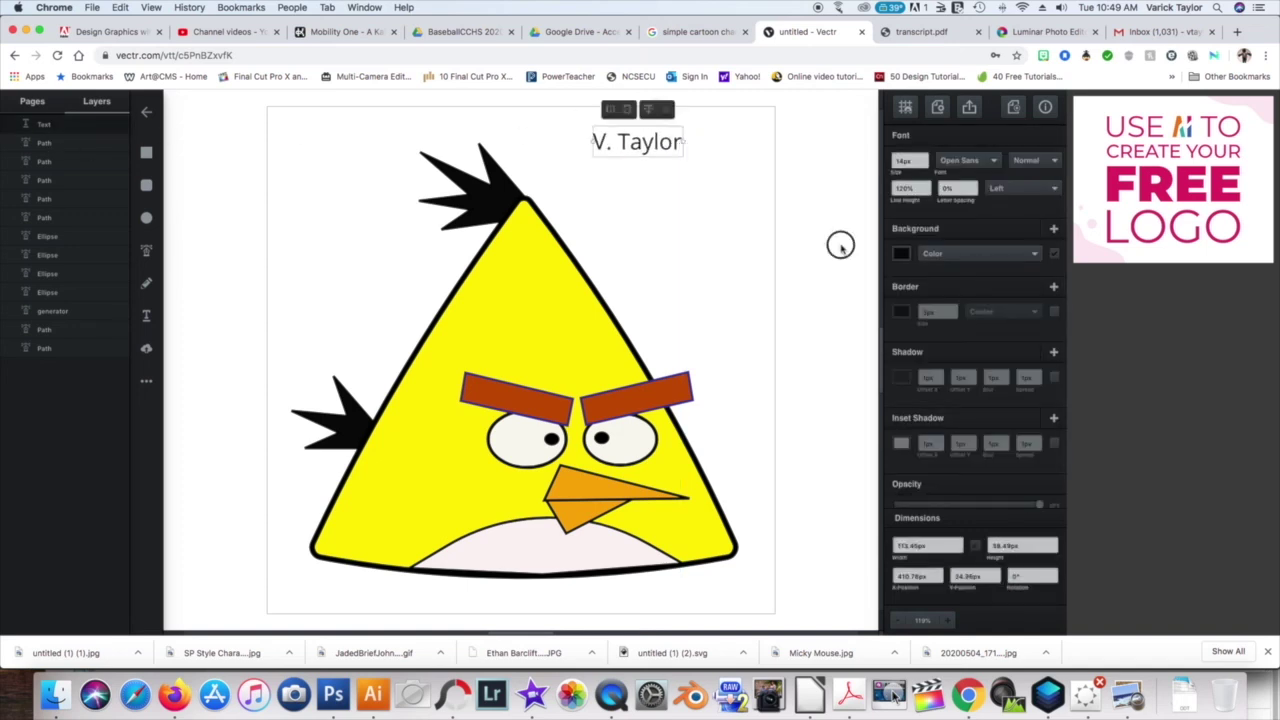
{"action": "left_click", "coordinate": [841, 249]}
Rename the file as YellowBird and save the file name
{"action": "left_click", "coordinate": [940, 109]}
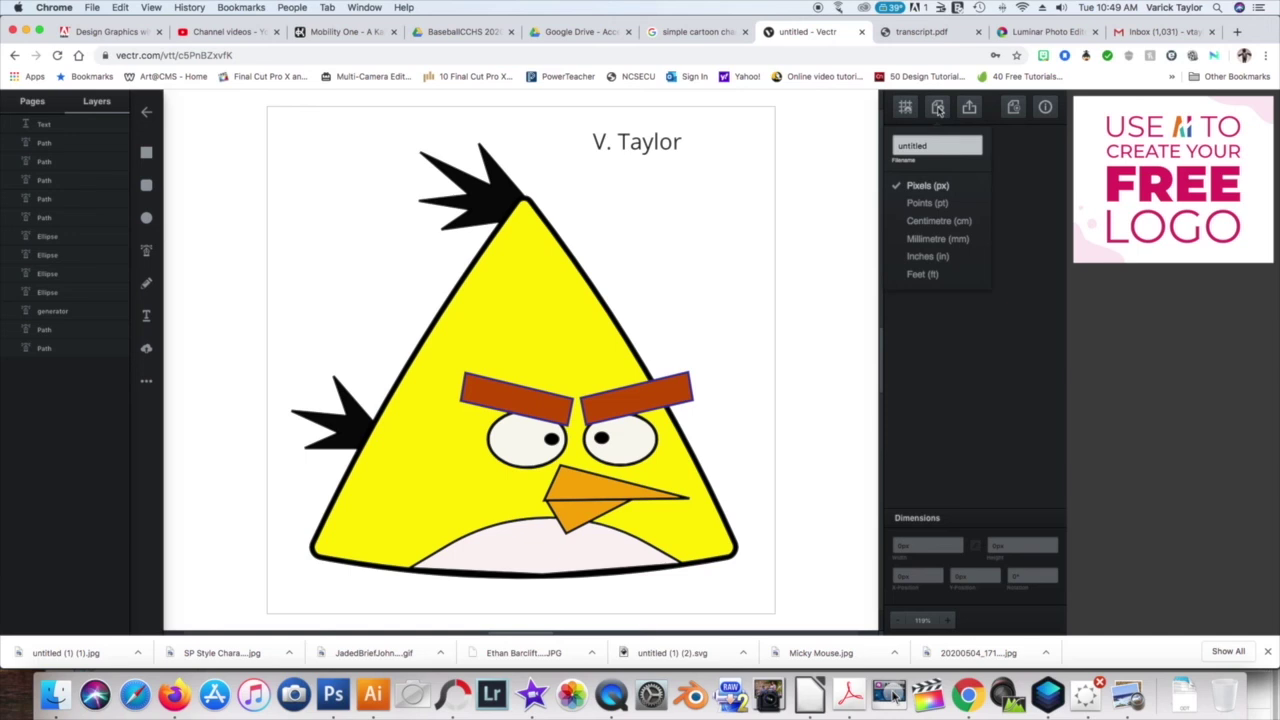
{"action": "left_click", "coordinate": [934, 147]}
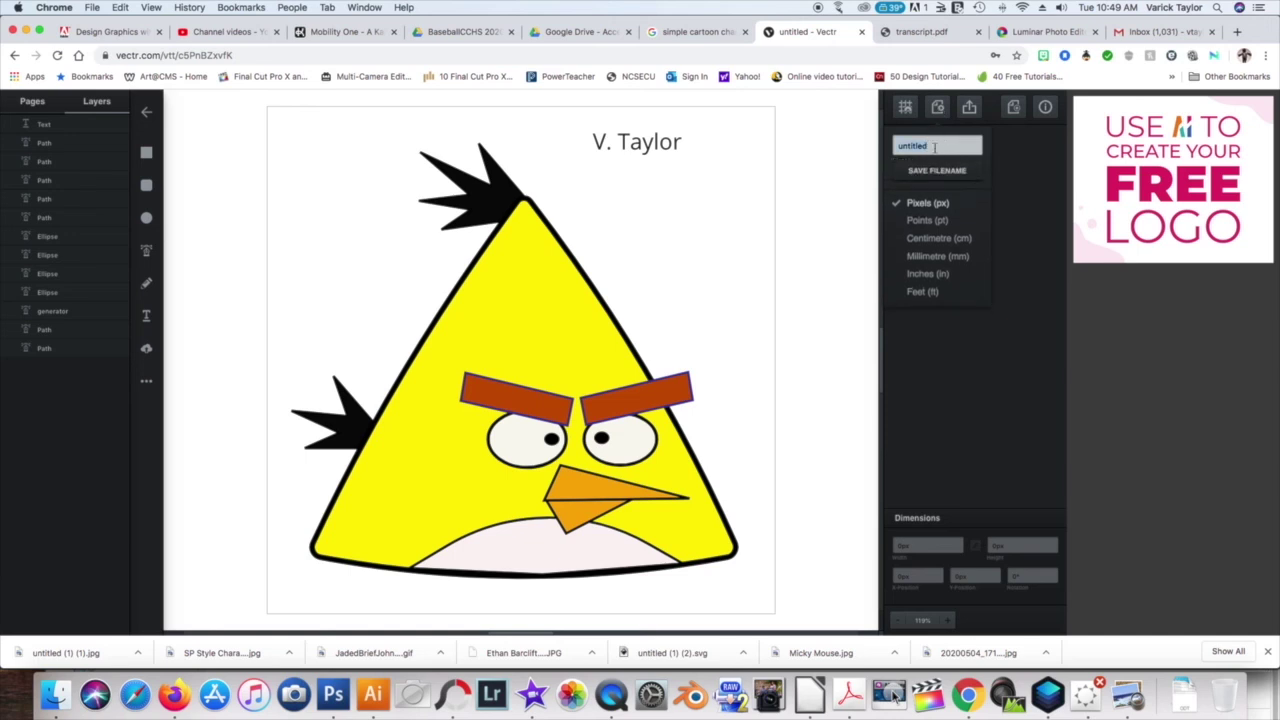
{"action": "type", "text": "YellowBird"}
{"action": "left_click", "coordinate": [937, 171]}
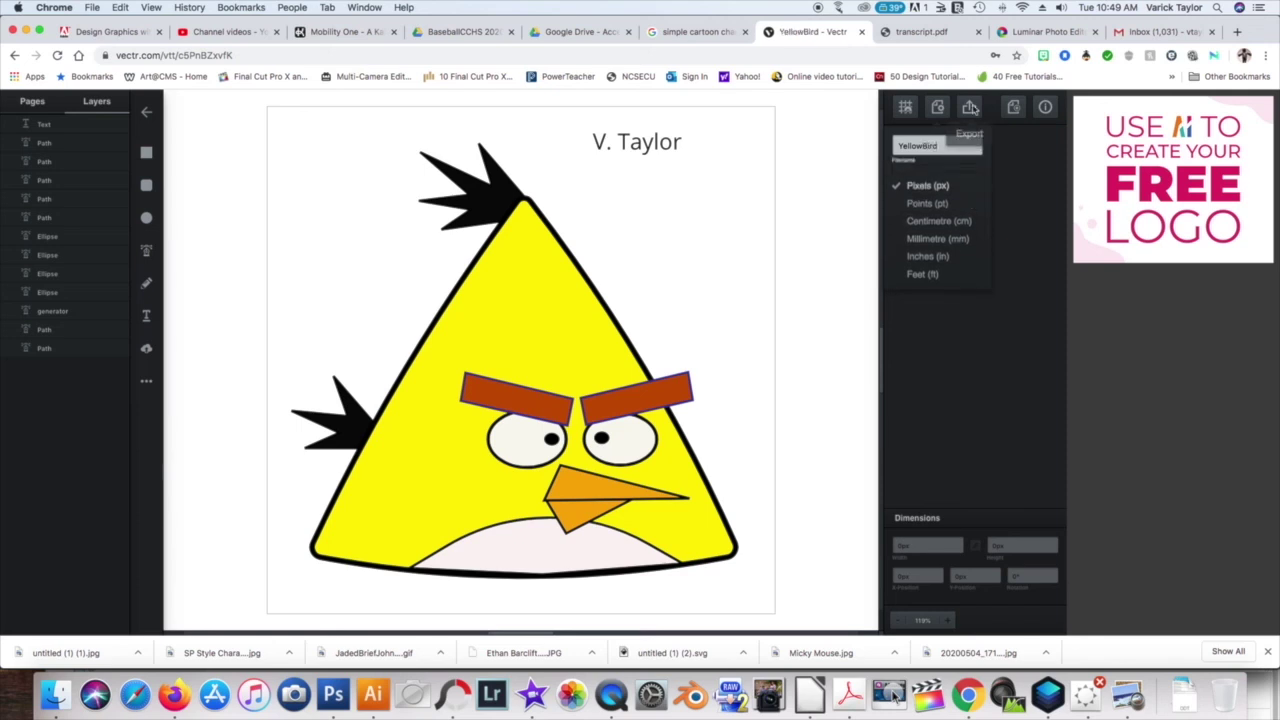
Set up a page export in jpg format at 840 by 840 px
{"action": "left_click", "coordinate": [970, 108]}
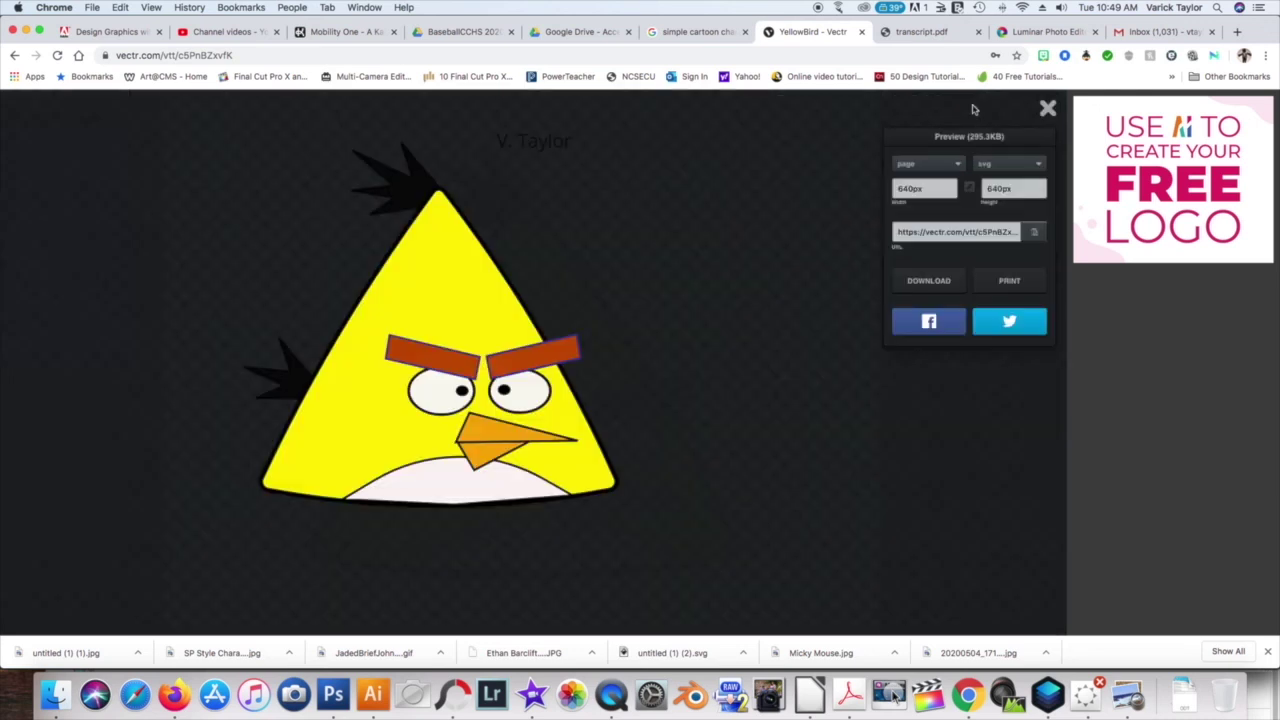
{"action": "left_click", "coordinate": [1030, 166]}
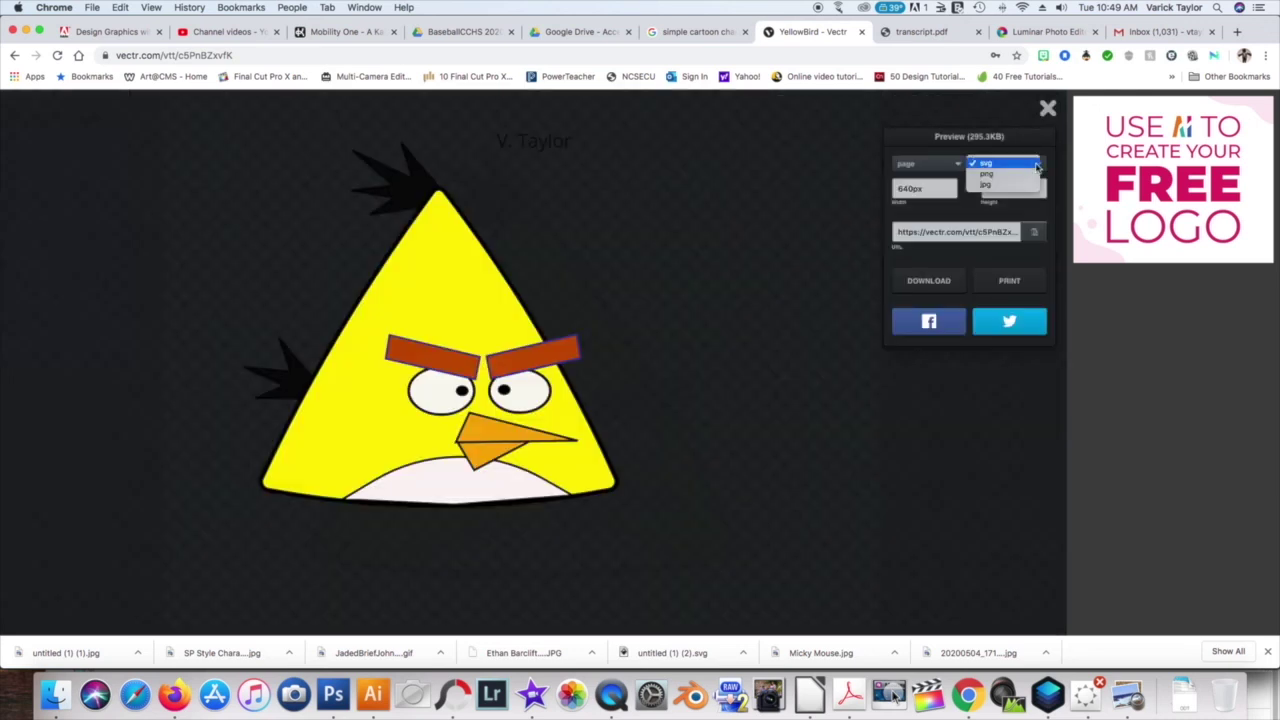
{"action": "left_click", "coordinate": [987, 186]}
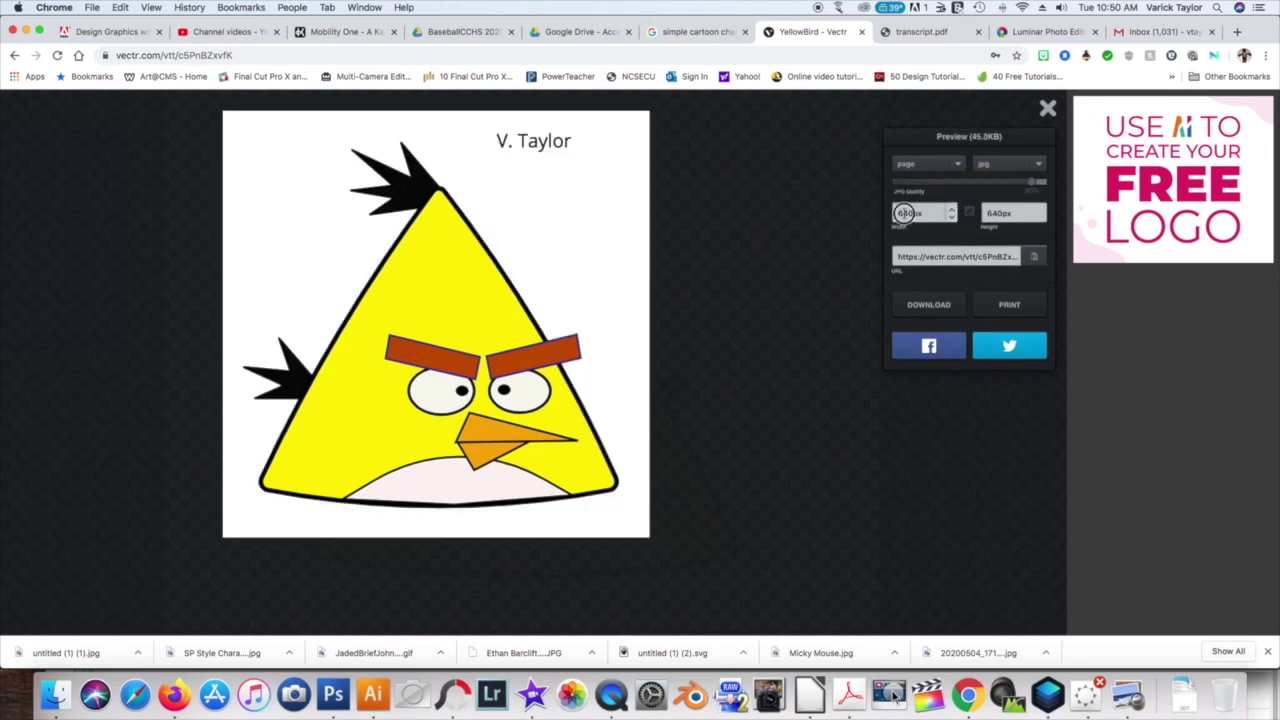
{"action": "double_click", "coordinate": [904, 213]}
{"action": "type", "text": "8"}
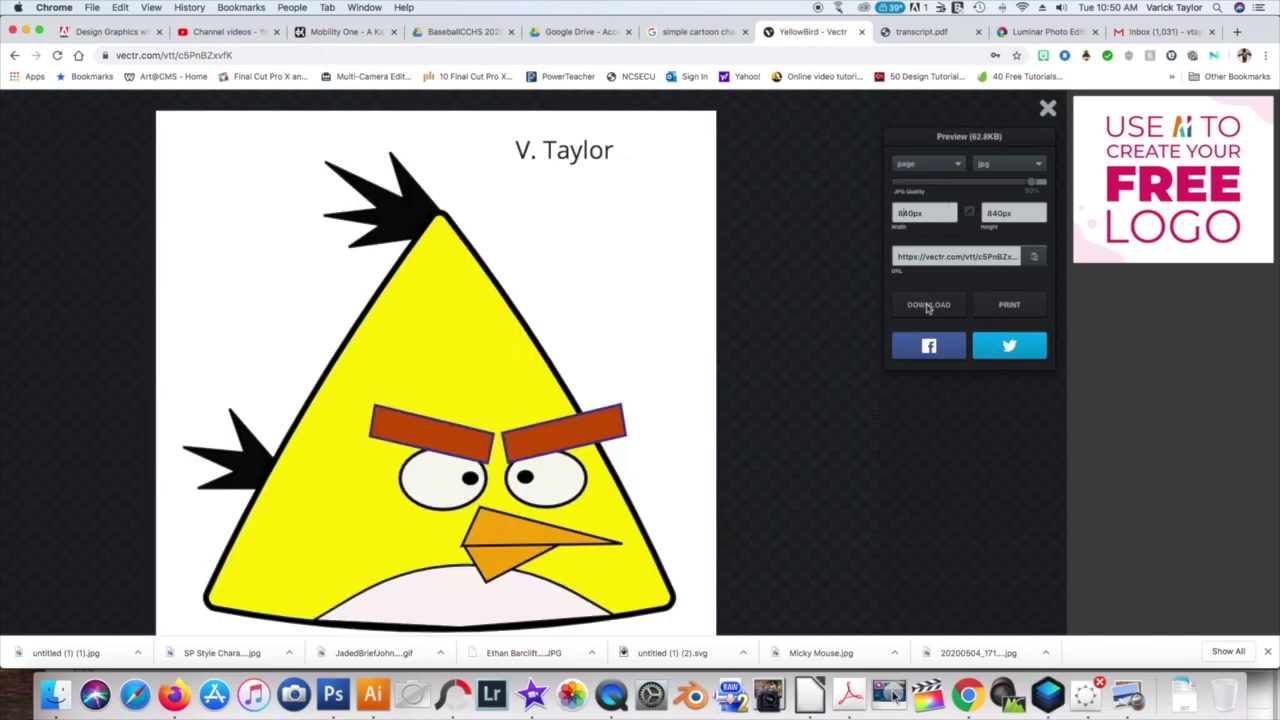
Download the exported jpg of the bird
{"action": "left_click", "coordinate": [928, 305]}
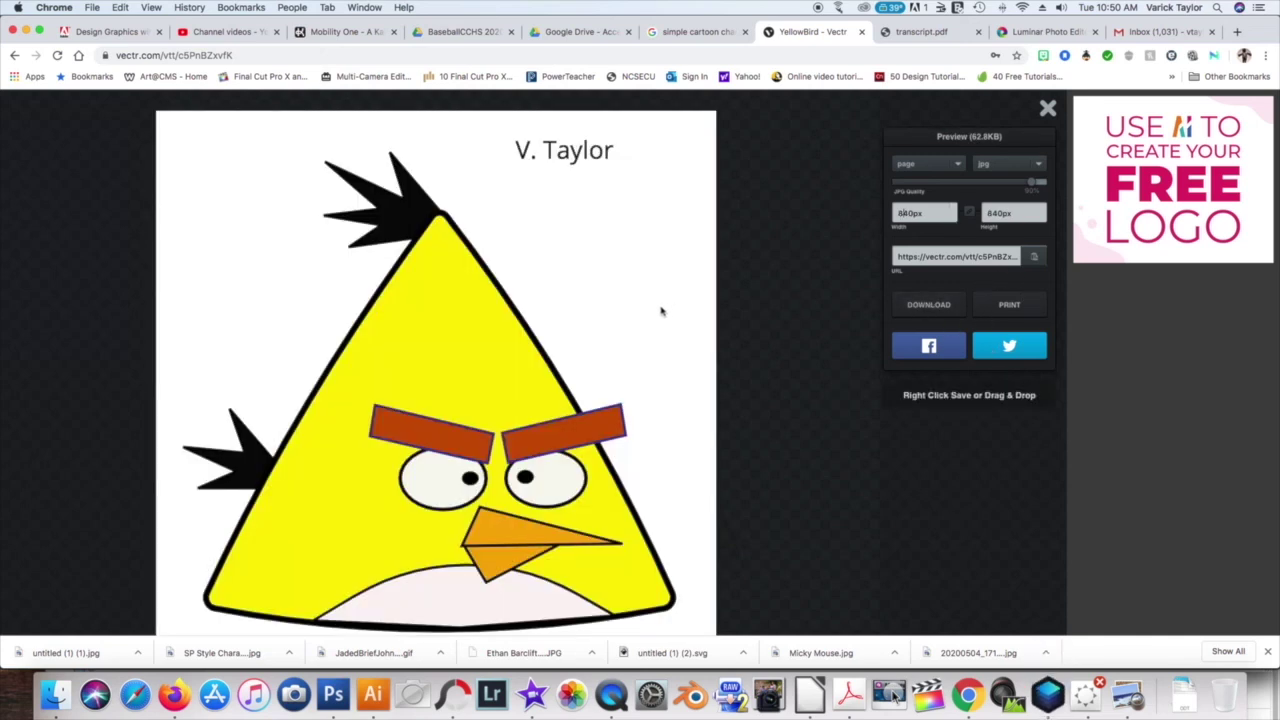
{"action": "left_click", "coordinate": [928, 308]}
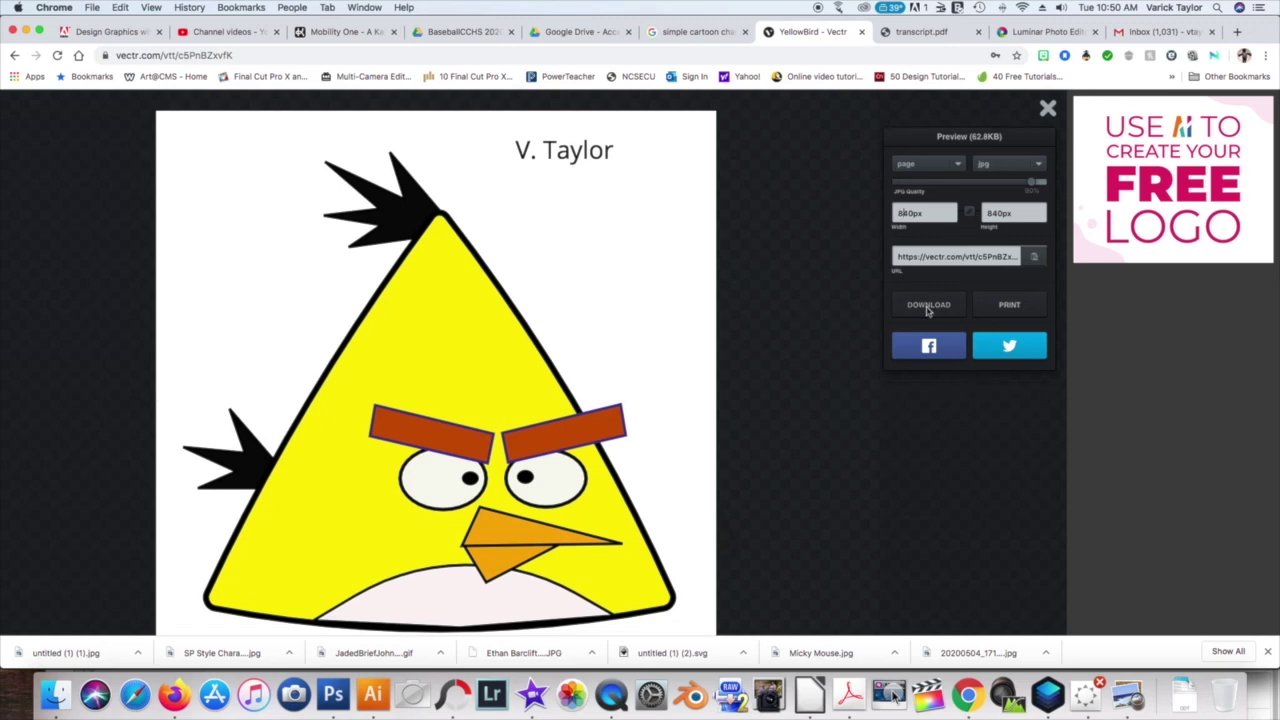
{"action": "left_click", "coordinate": [928, 308]}
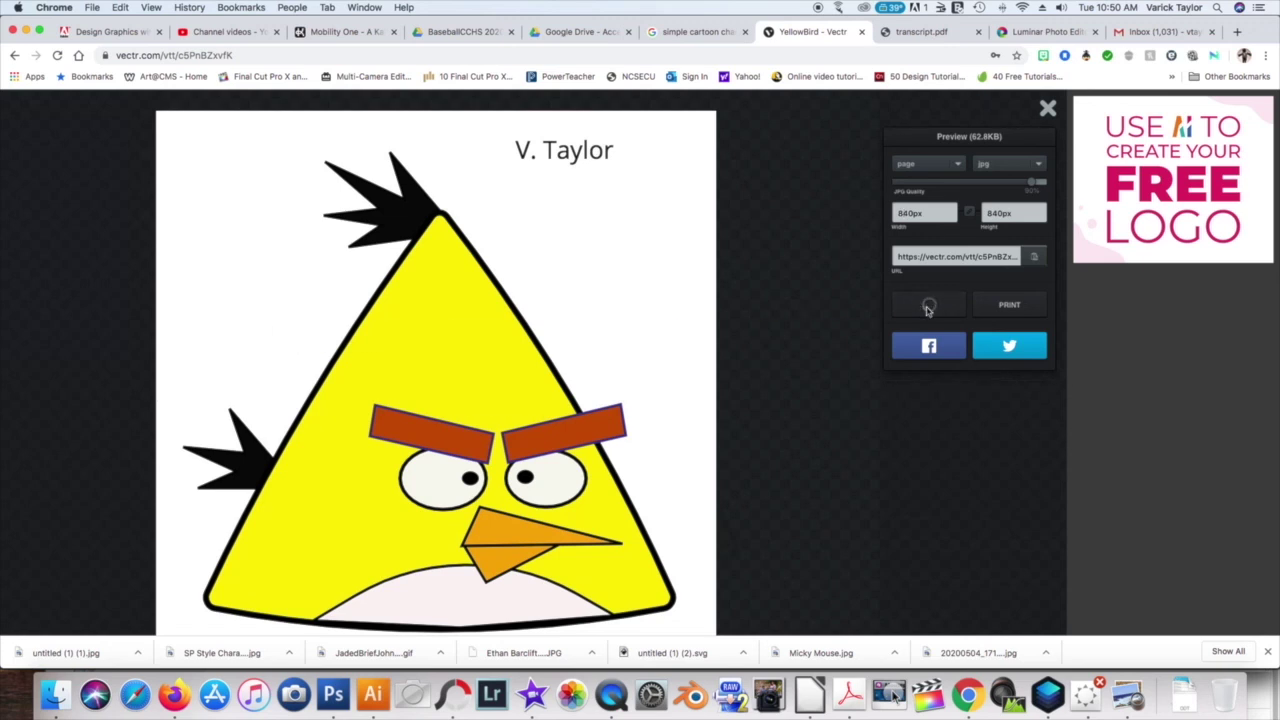